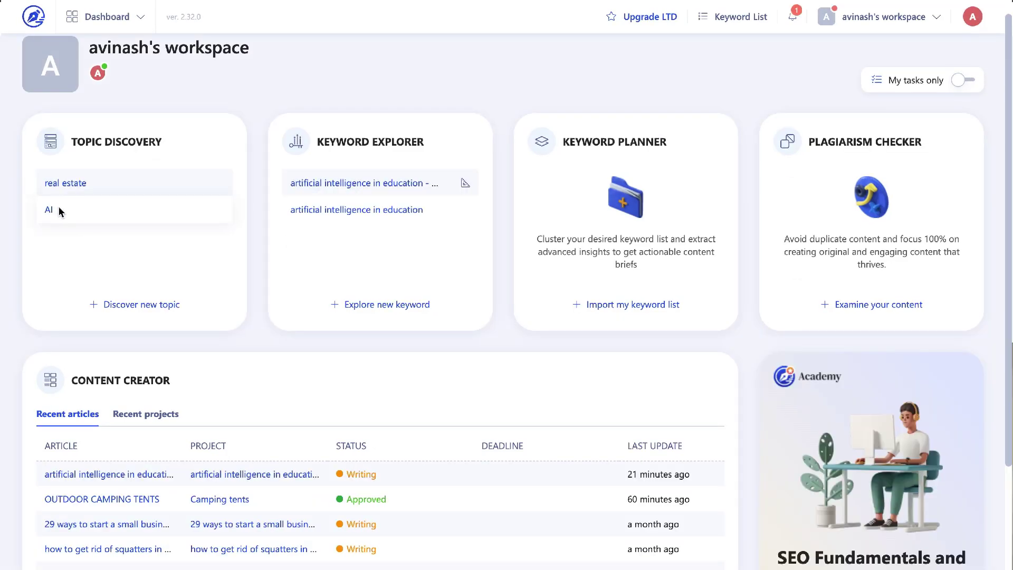
Step: Open the AI Topic Discovery results and browse the 76 discovered topics
click(51, 212)
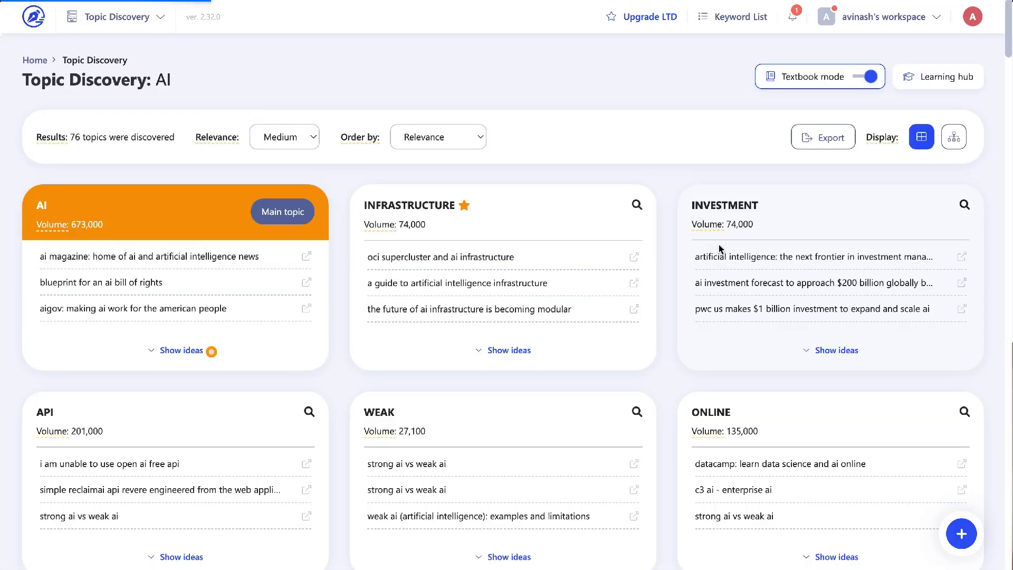
scroll(887, 269, down, 2)
scroll(771, 242, up, 3)
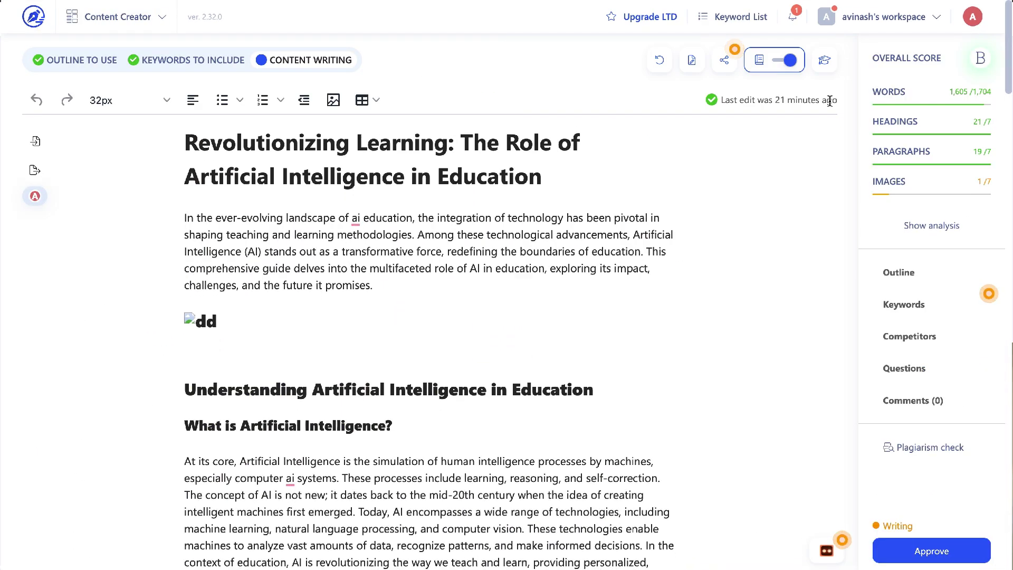
scroll(829, 103, down, 5)
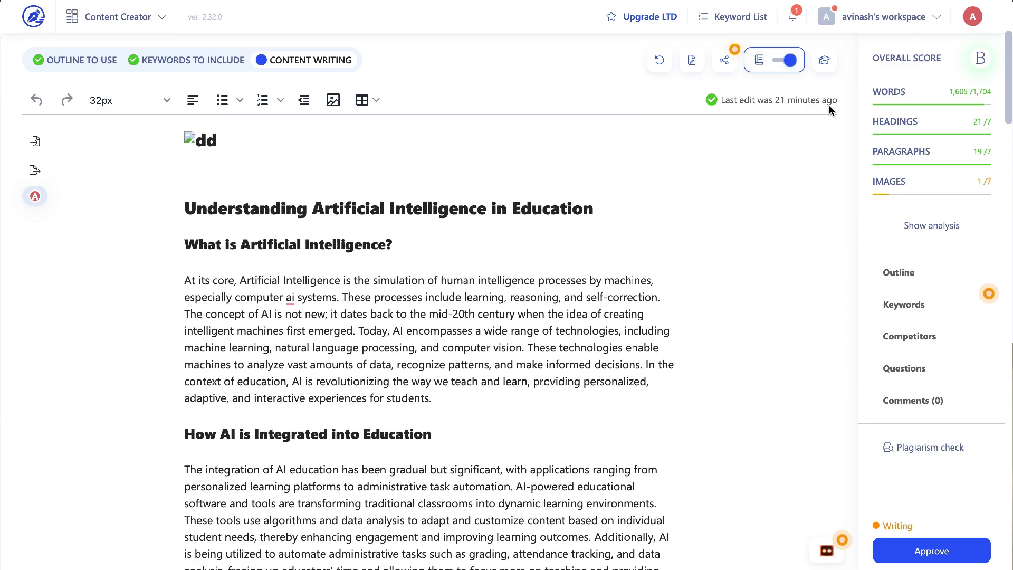
scroll(829, 106, down, 7)
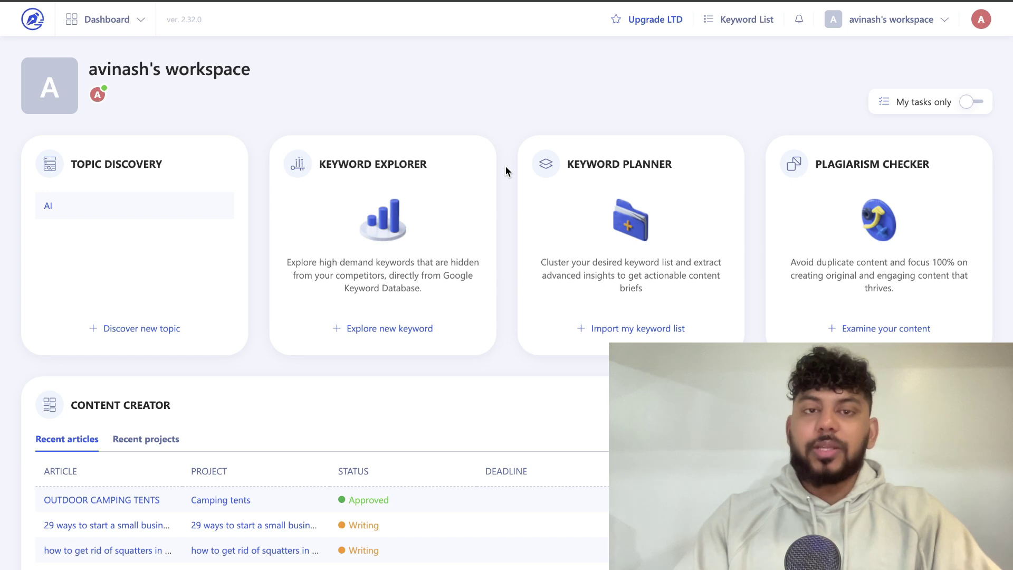
scroll(506, 171, down, 1)
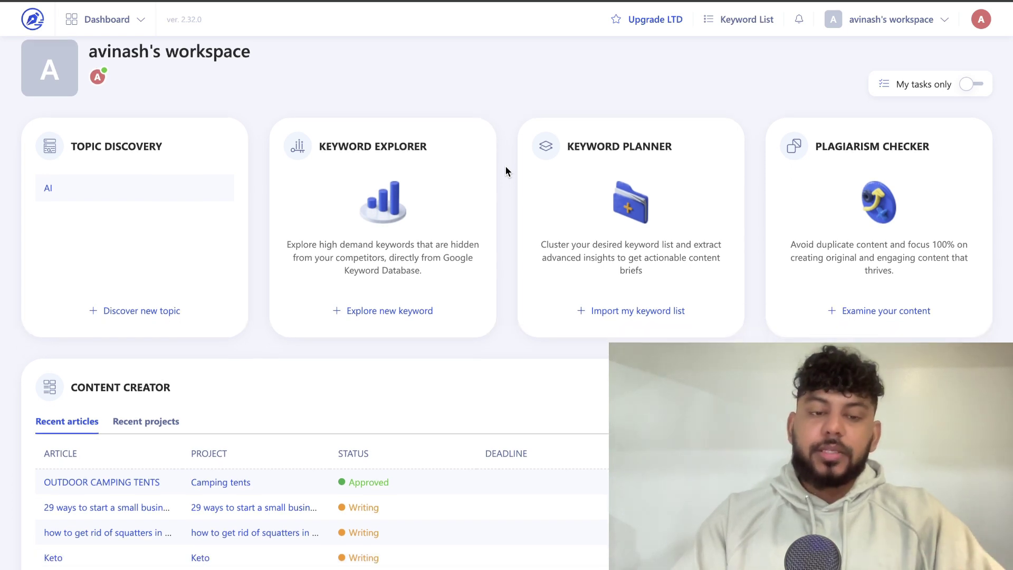
scroll(505, 171, up, 1)
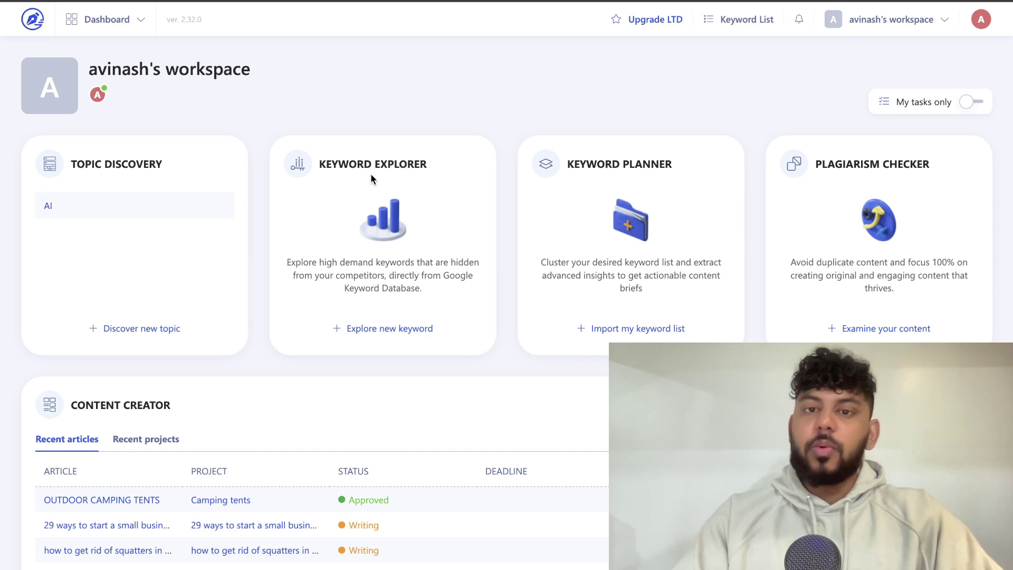
scroll(443, 229, down, 1)
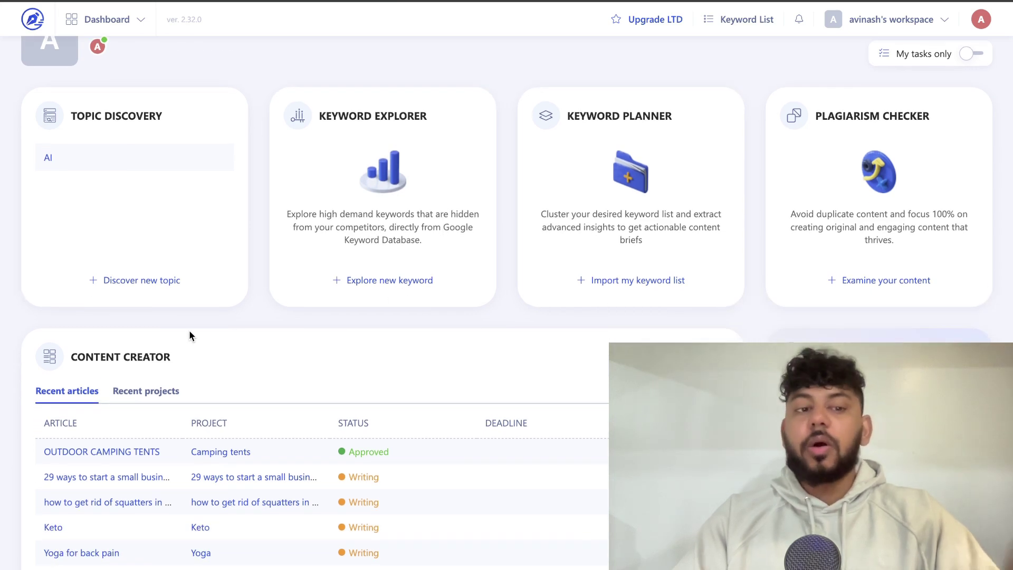
scroll(190, 332, up, 1)
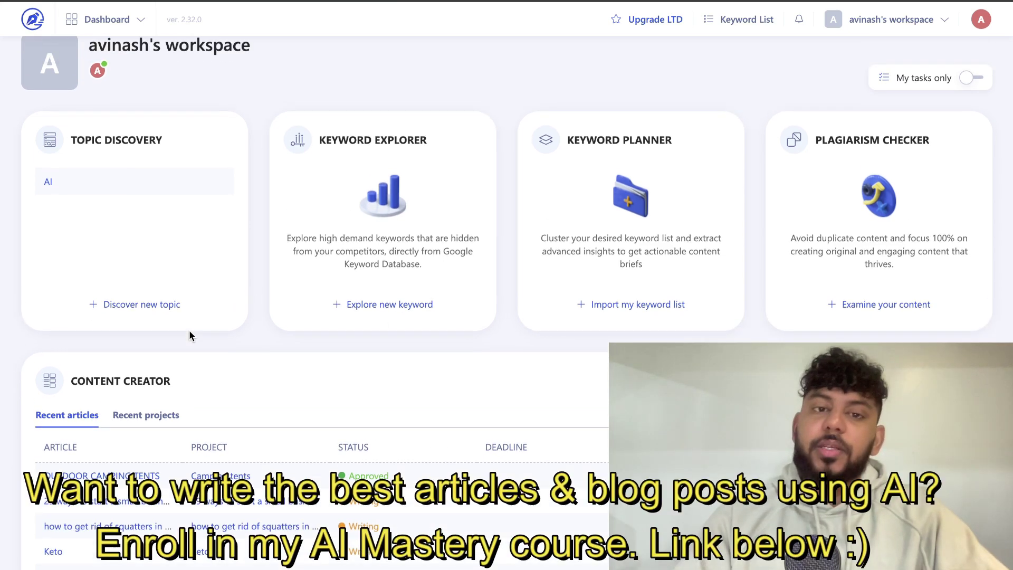
scroll(190, 332, up, 1)
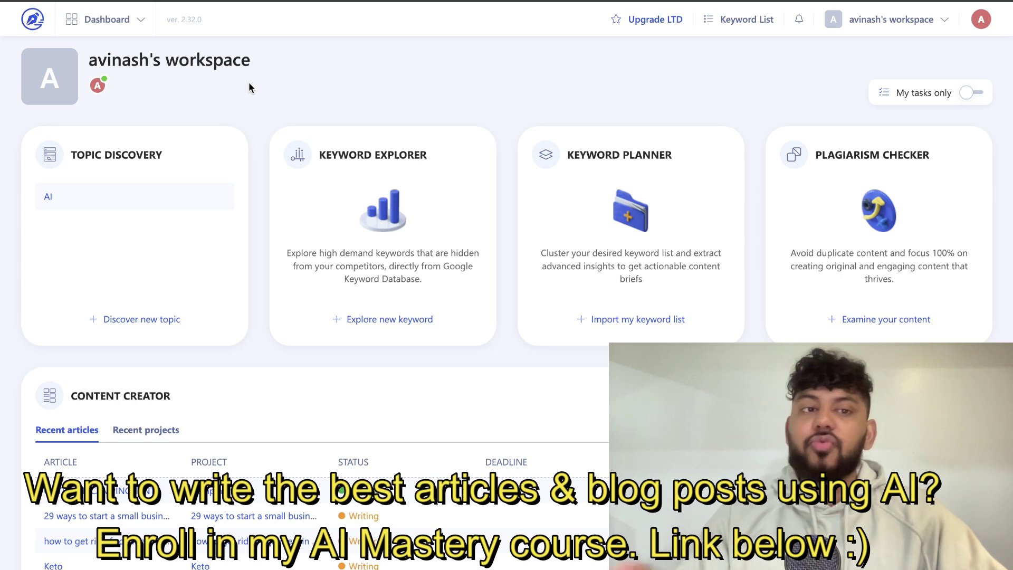
click(138, 319)
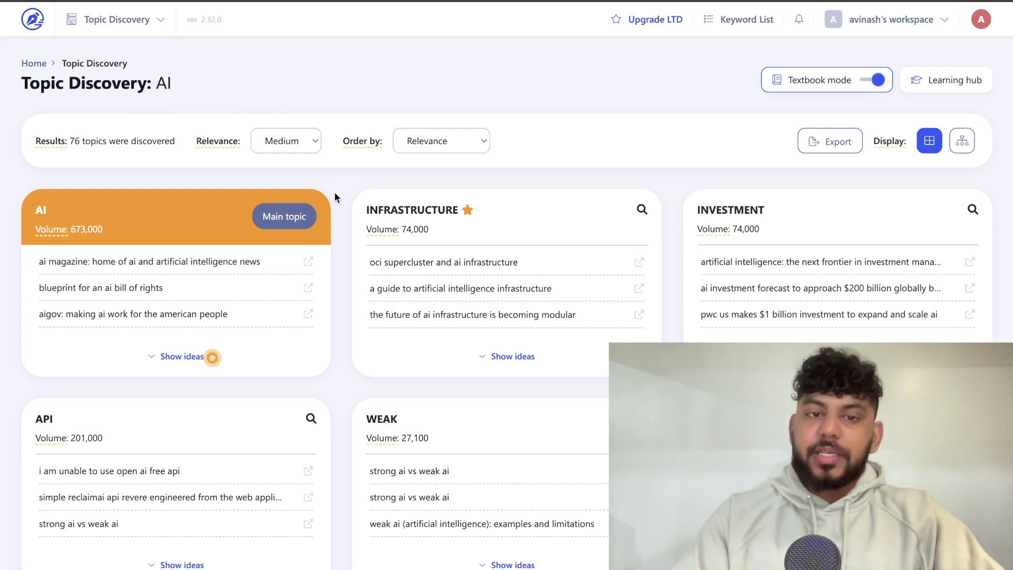
scroll(335, 194, down, 1)
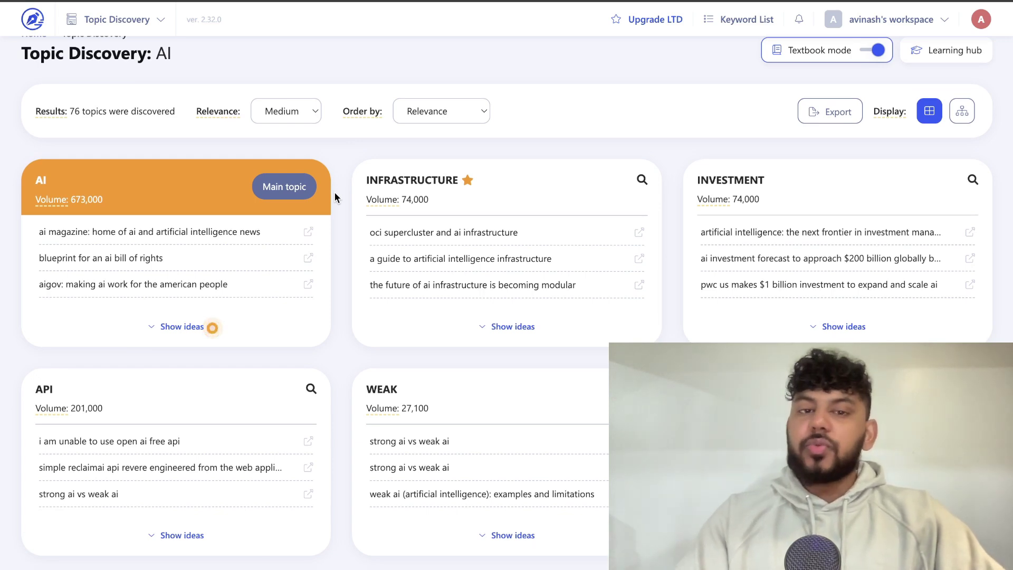
scroll(334, 193, down, 1)
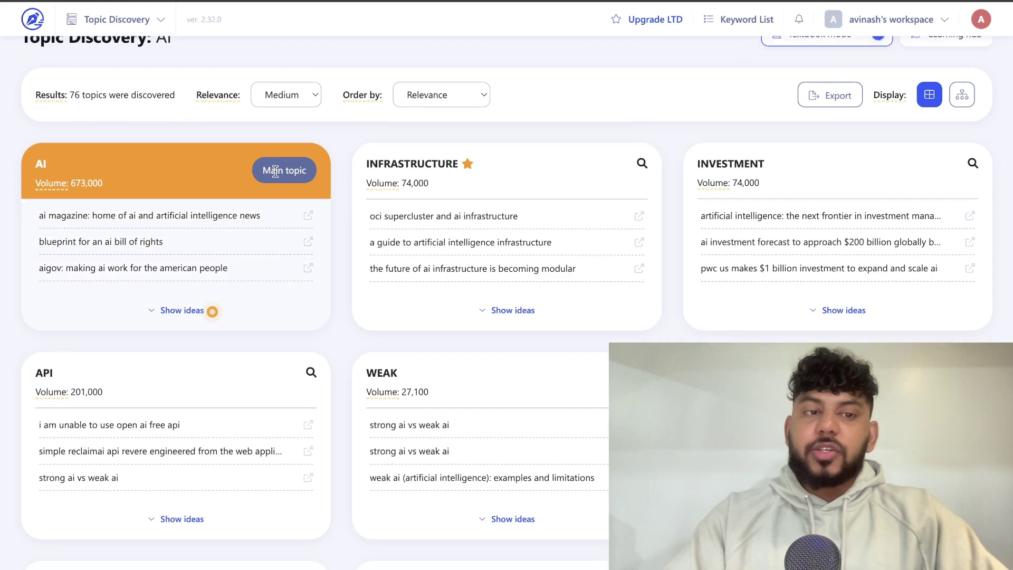
scroll(325, 213, up, 1)
scroll(347, 211, down, 4)
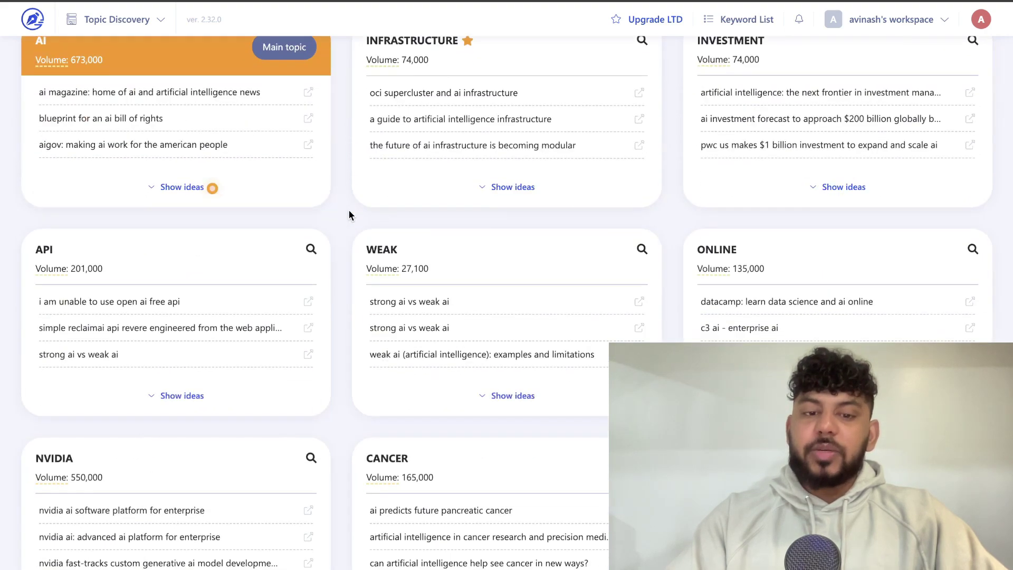
scroll(350, 214, down, 6)
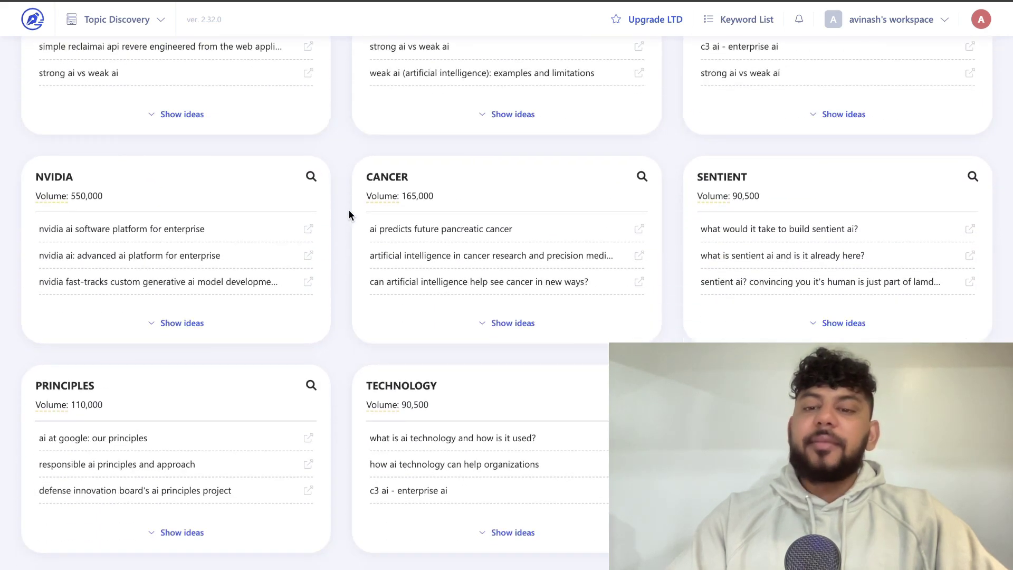
scroll(349, 215, down, 2)
scroll(349, 214, up, 6)
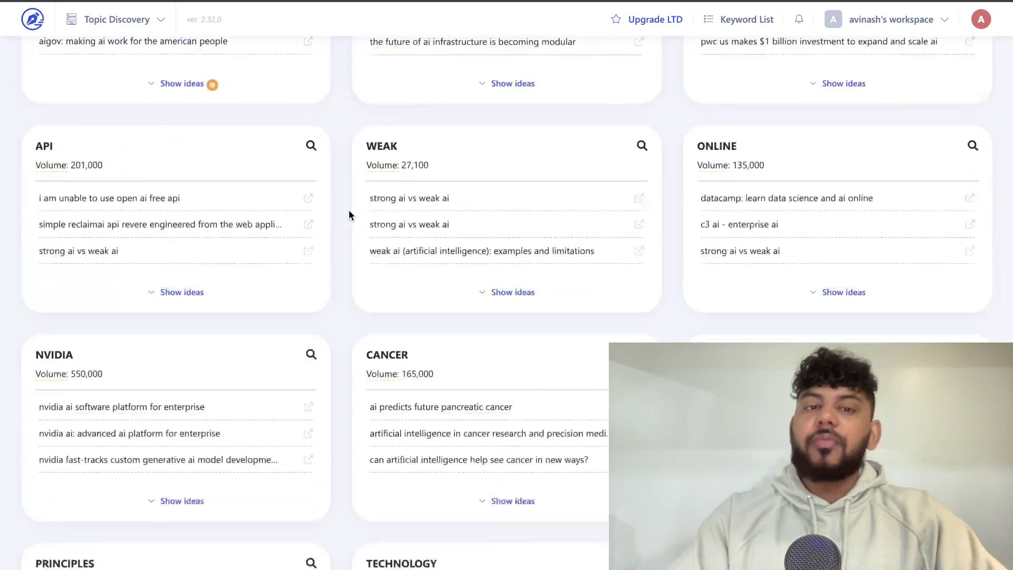
scroll(349, 212, up, 2)
scroll(348, 212, up, 2)
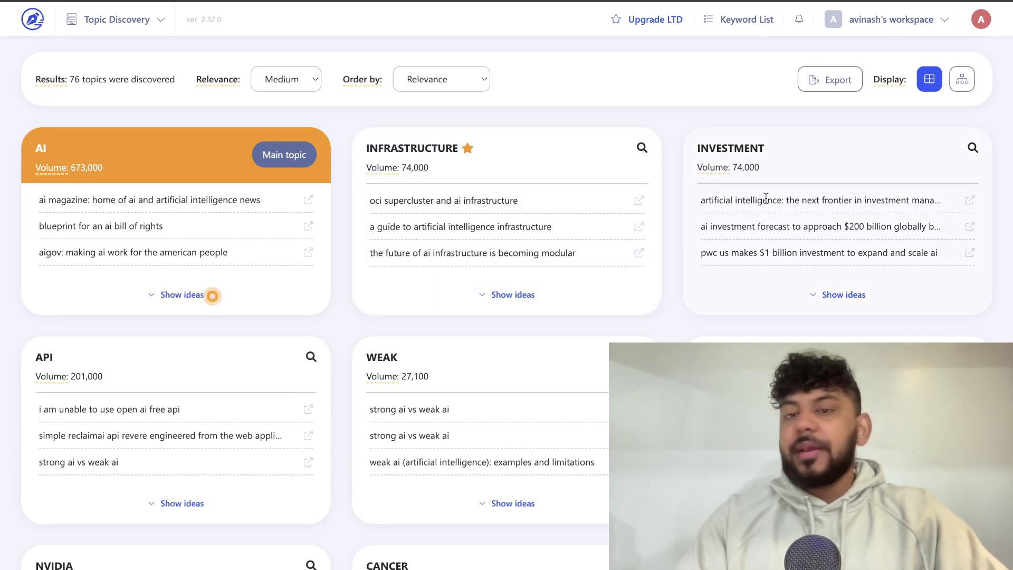
scroll(766, 199, down, 4)
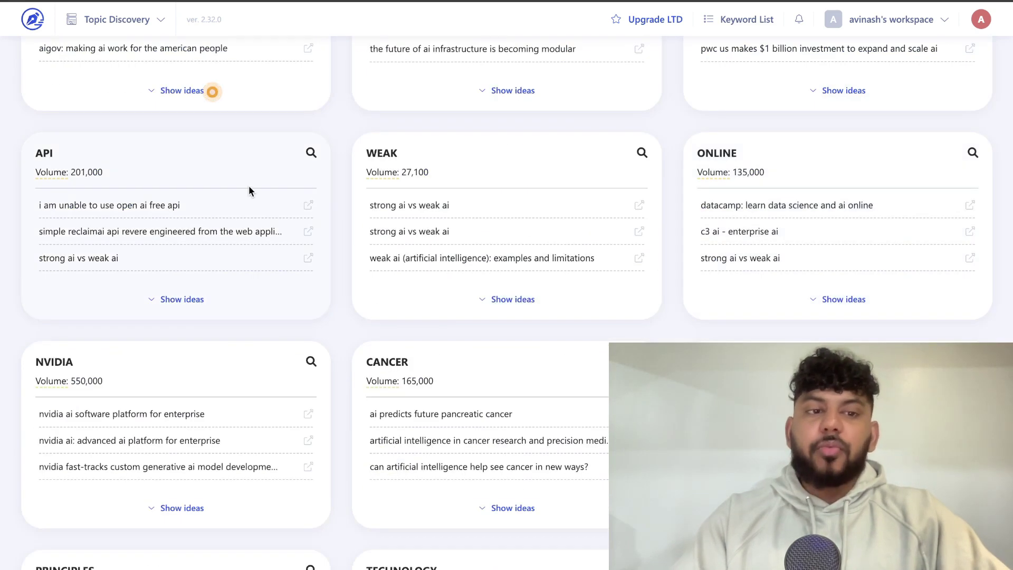
scroll(249, 187, up, 2)
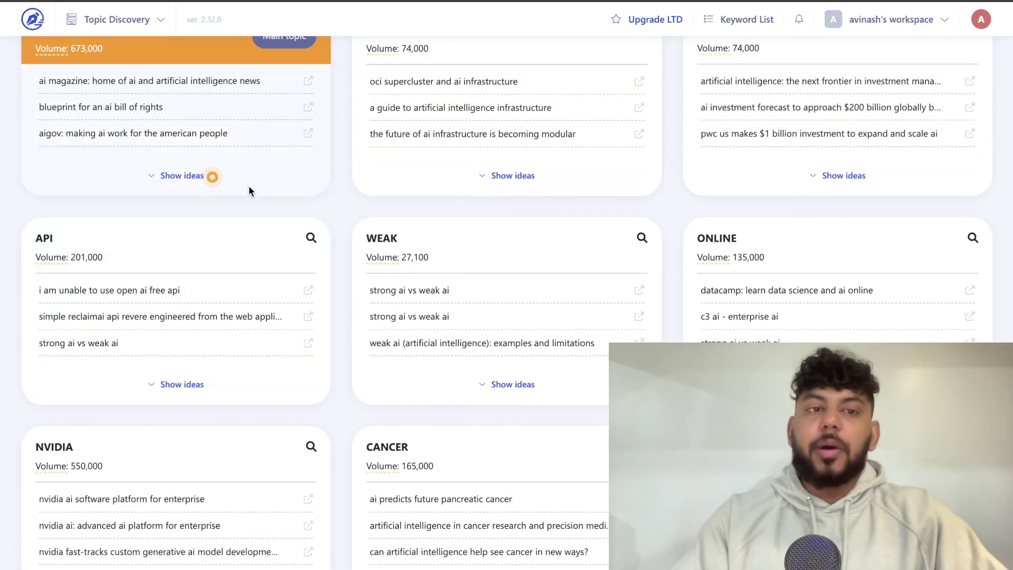
scroll(550, 221, down, 3)
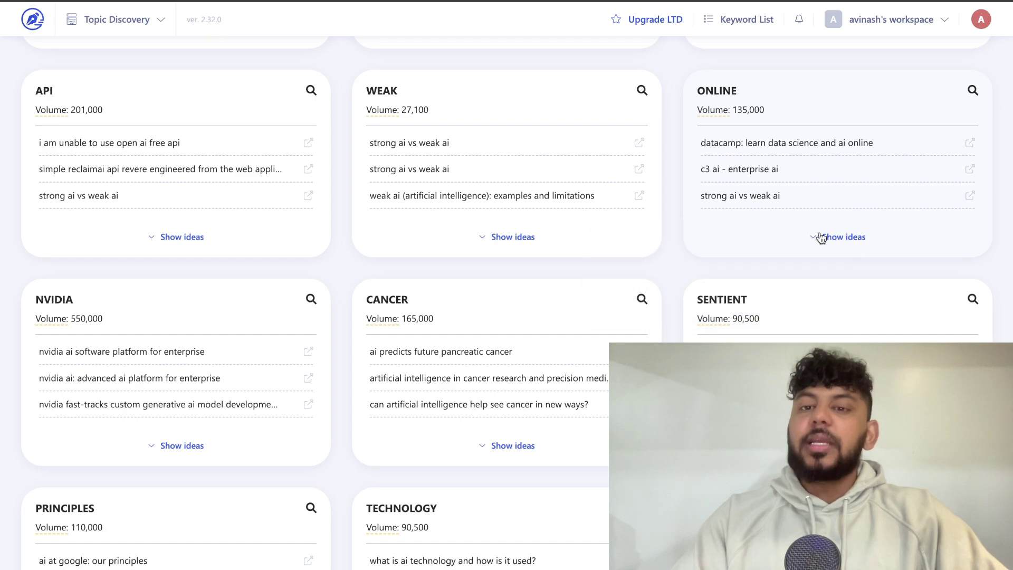
scroll(616, 235, down, 3)
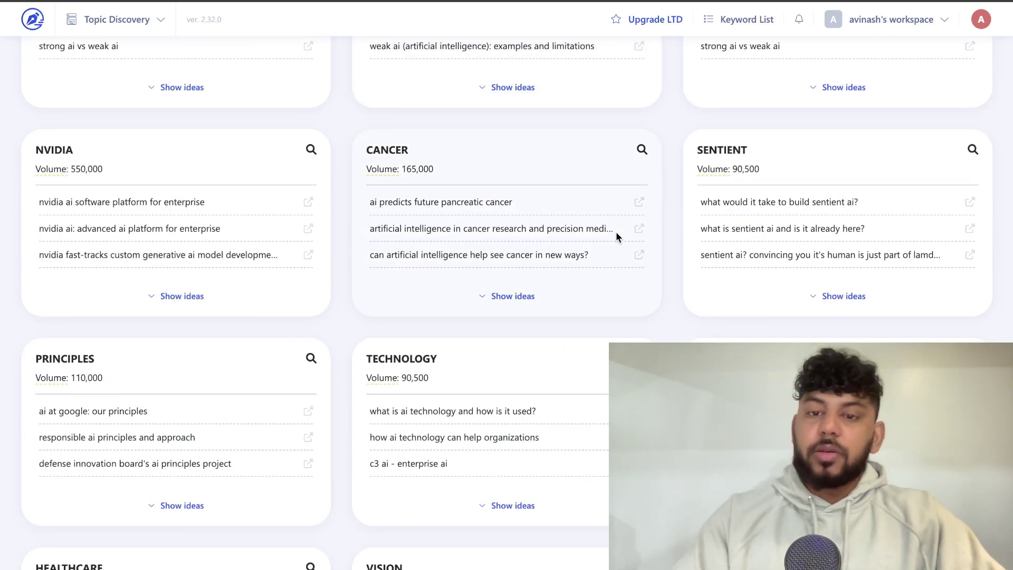
scroll(616, 231, down, 5)
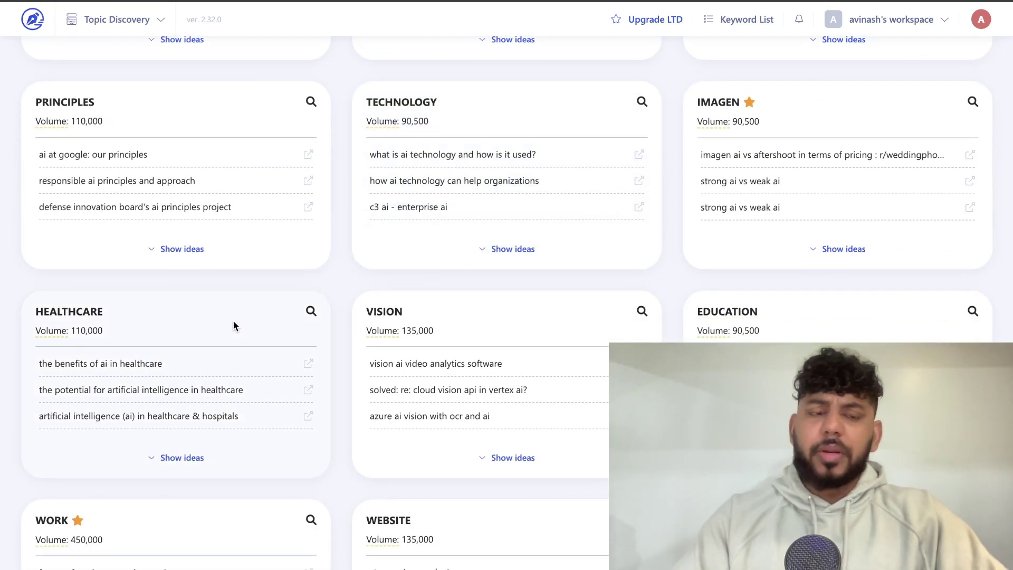
scroll(233, 320, down, 3)
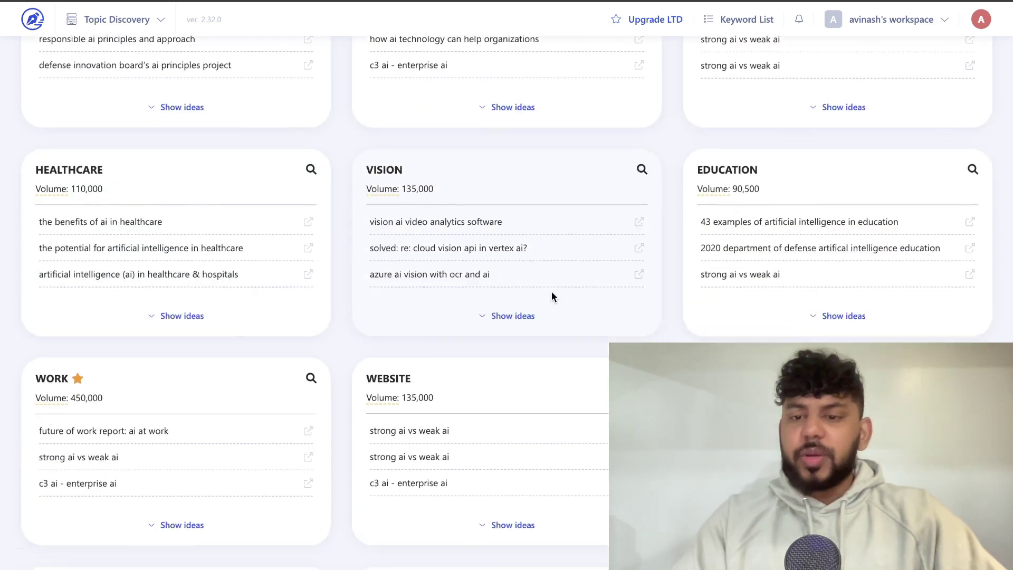
scroll(552, 294, down, 1)
scroll(552, 294, down, 4)
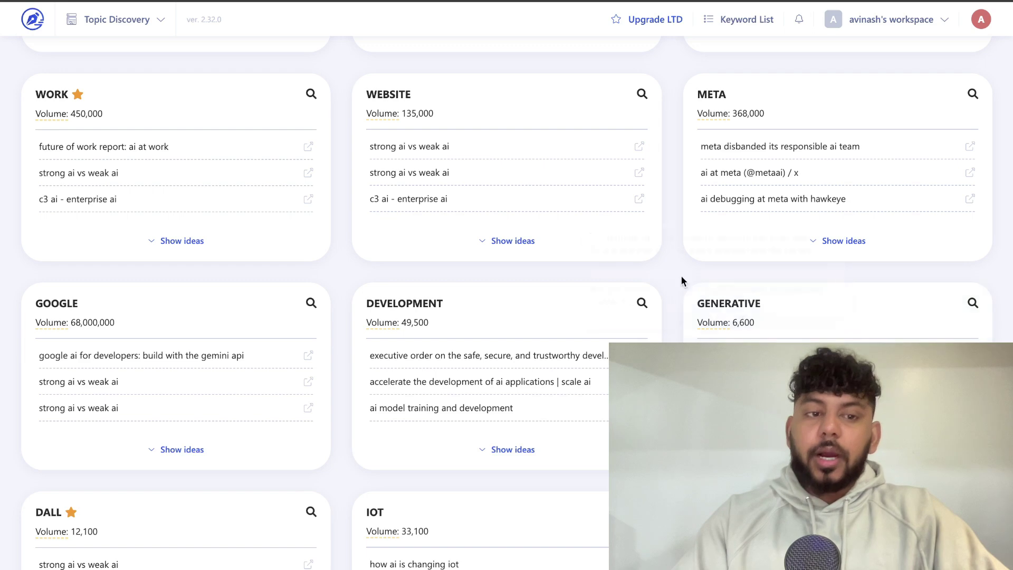
scroll(594, 259, up, 3)
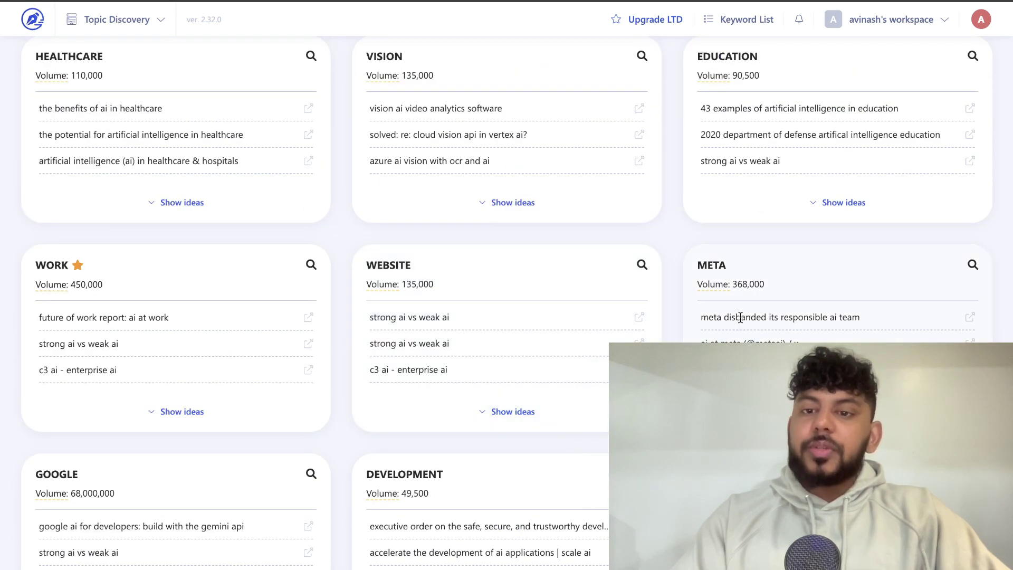
scroll(740, 317, down, 2)
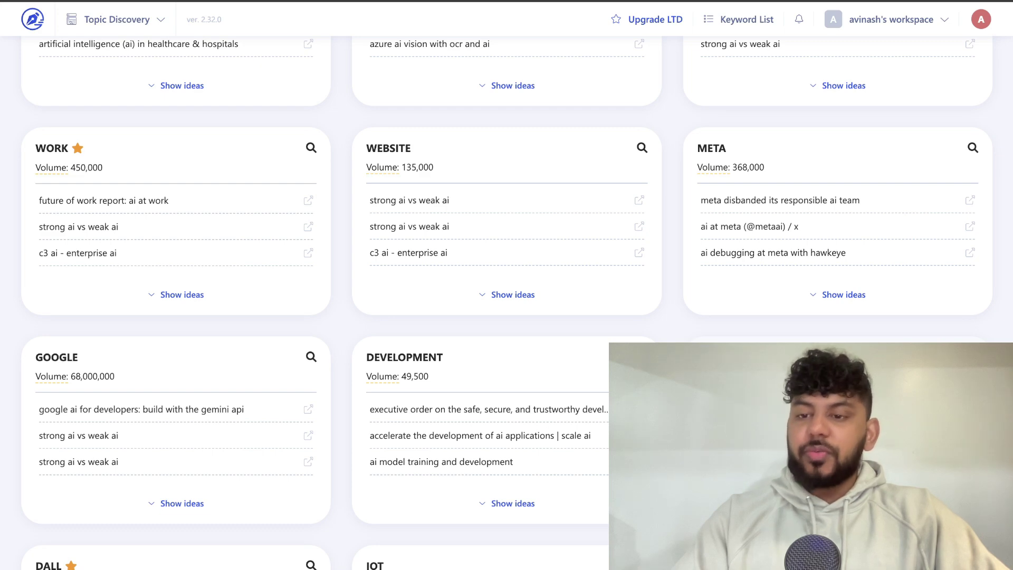
scroll(506, 285, down, 1)
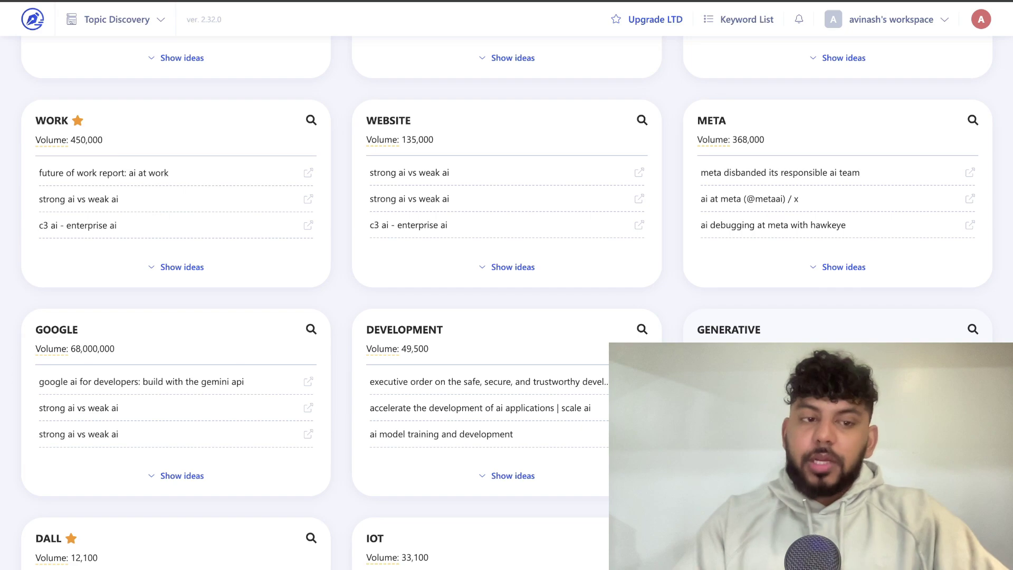
scroll(660, 288, up, 15)
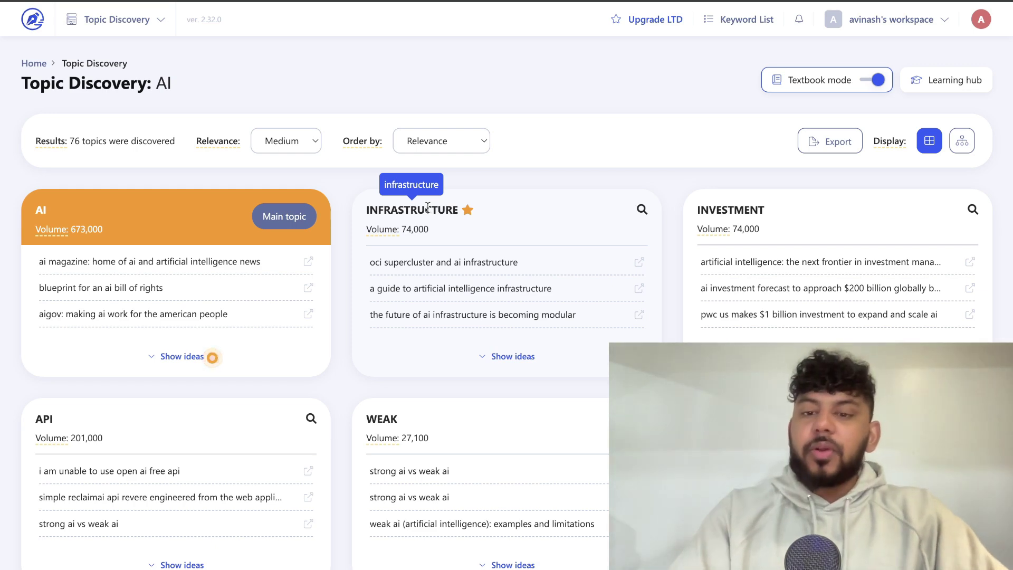
Step: Scroll the AI topic cards down to the Healthcare, Vision and Education row
scroll(430, 207, down, 2)
scroll(511, 231, down, 4)
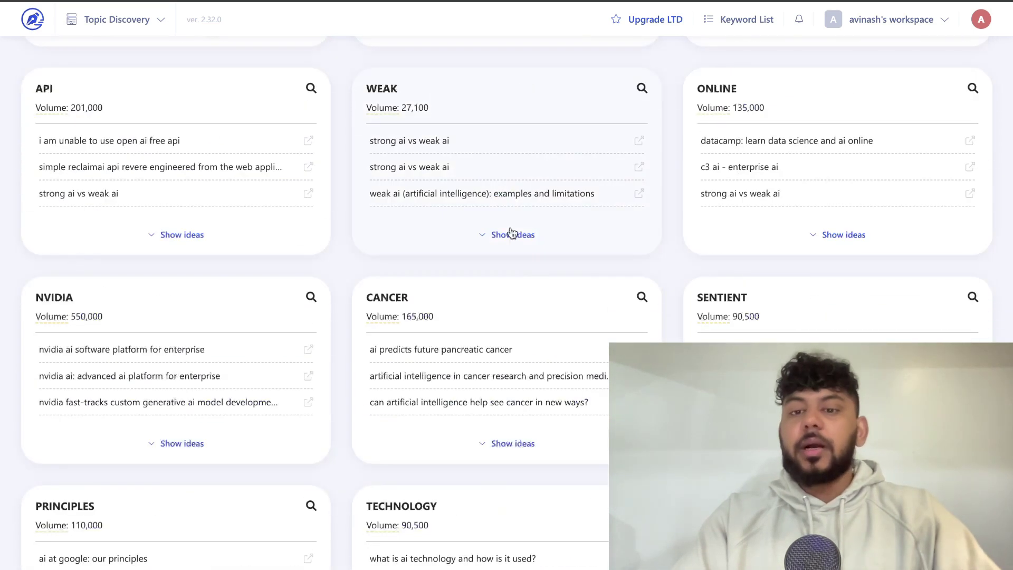
scroll(511, 231, down, 3)
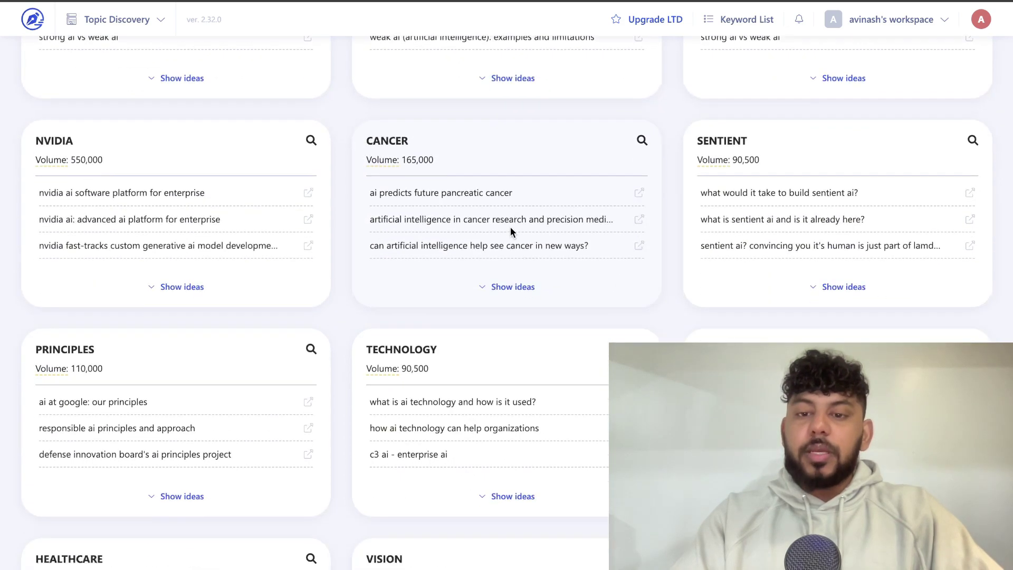
scroll(511, 231, down, 12)
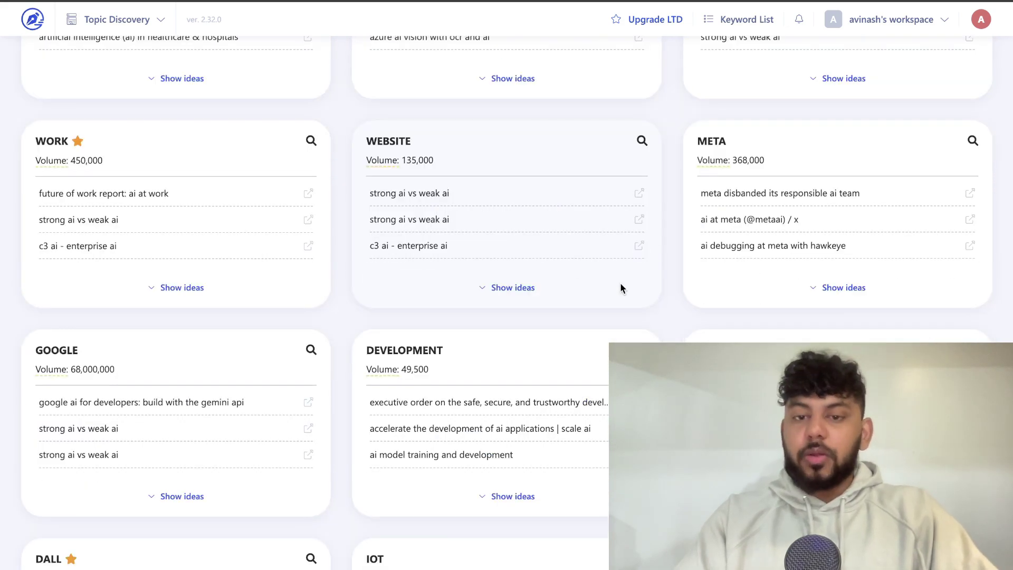
scroll(621, 287, down, 2)
scroll(723, 274, down, 5)
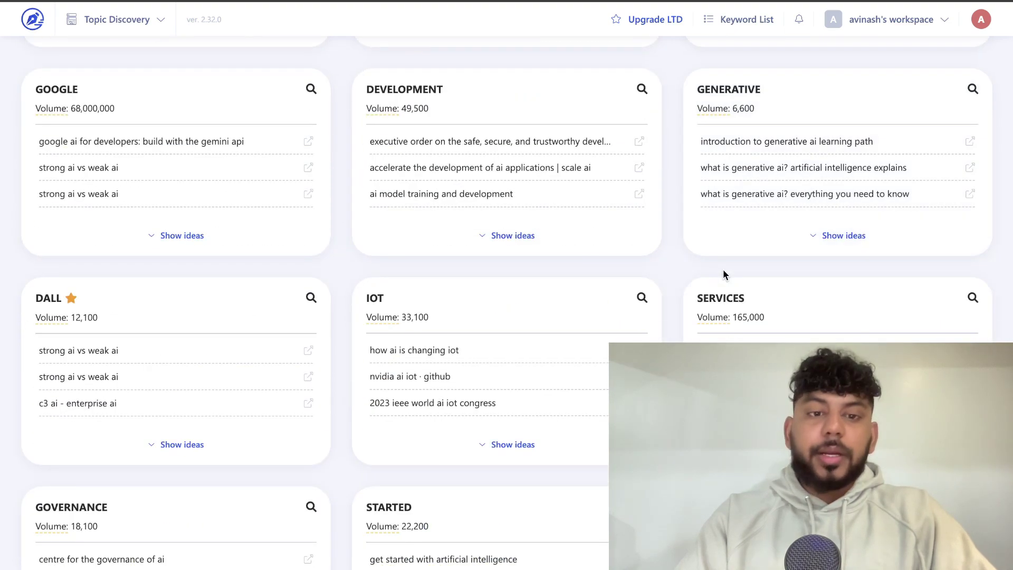
scroll(667, 152, down, 1)
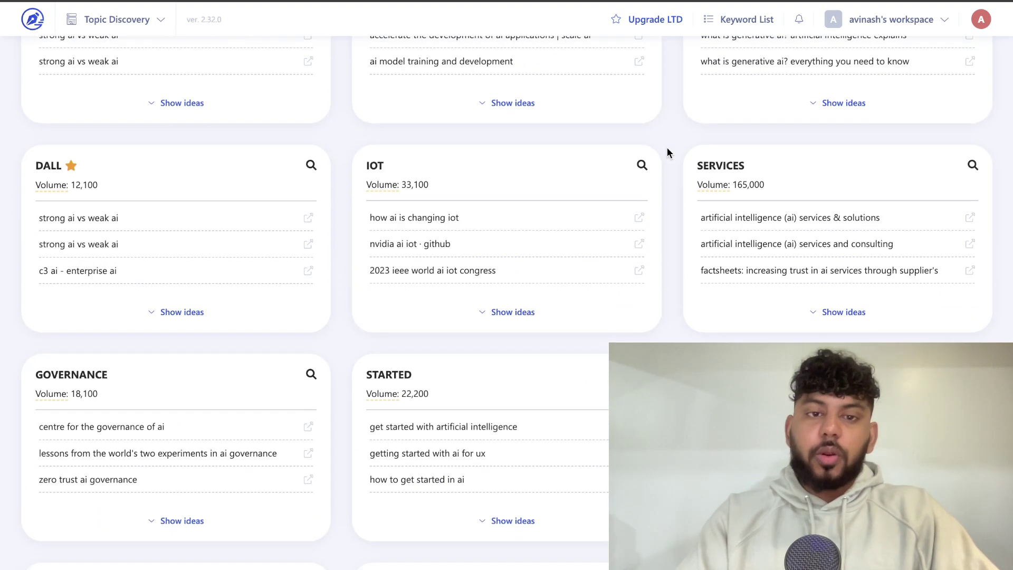
scroll(668, 153, down, 2)
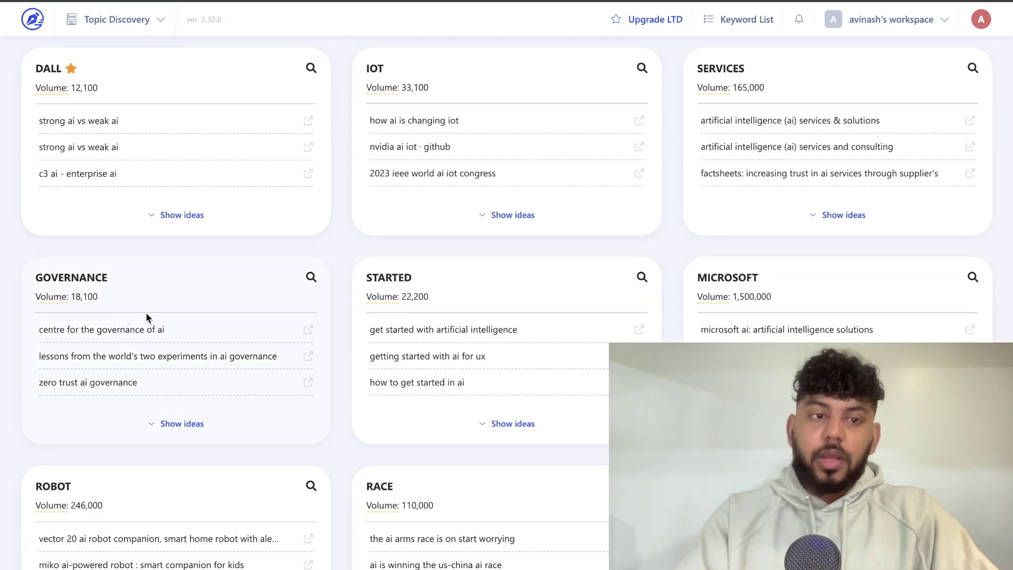
scroll(408, 322, down, 6)
scroll(668, 221, up, 20)
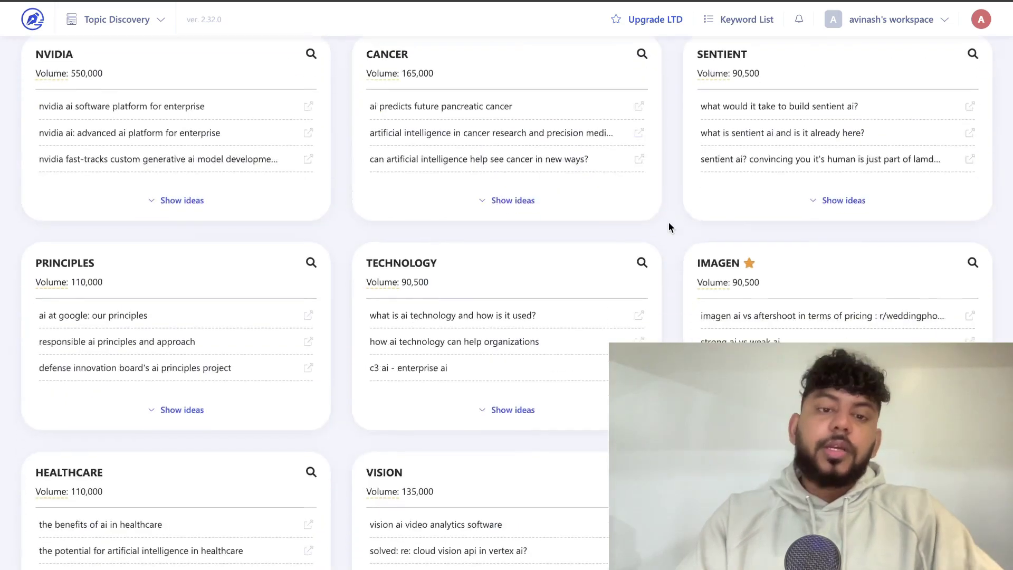
scroll(668, 221, down, 18)
scroll(669, 223, down, 10)
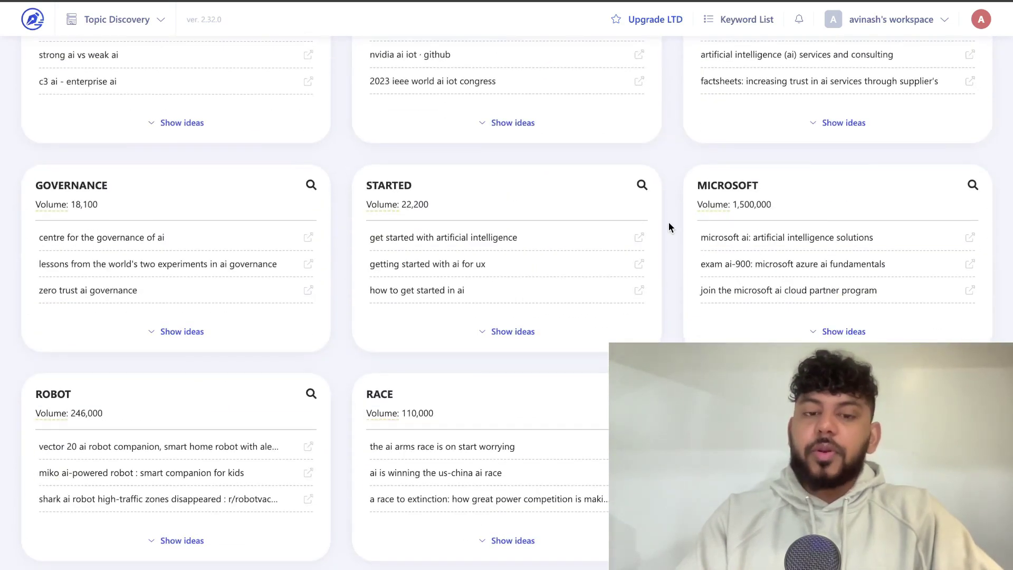
scroll(669, 224, down, 3)
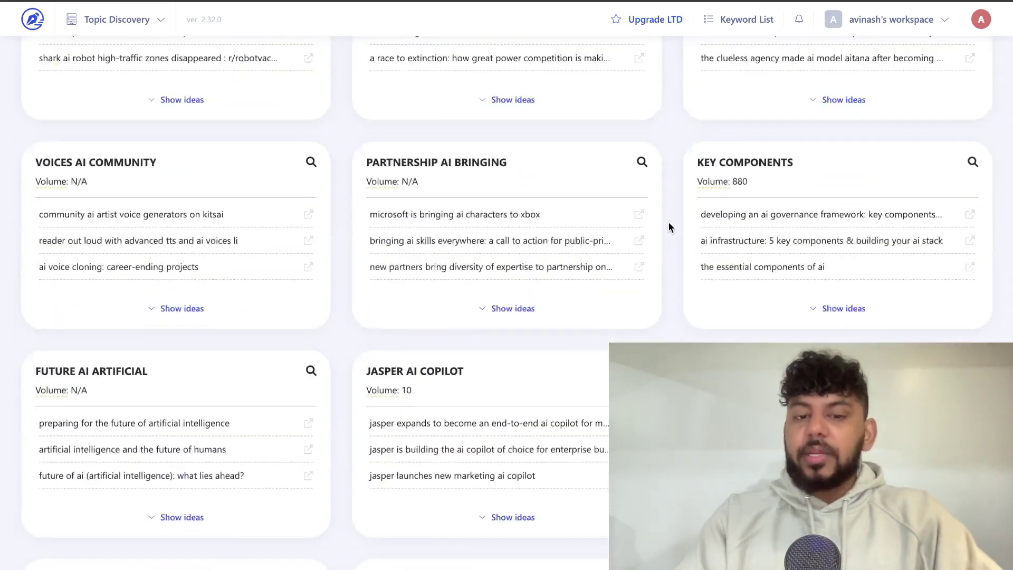
scroll(669, 224, up, 20)
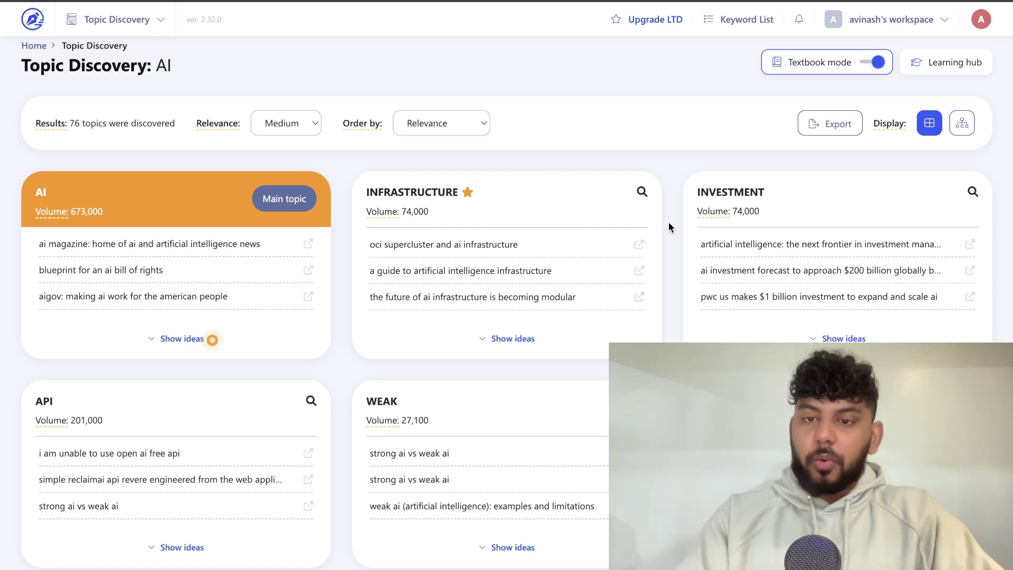
scroll(669, 221, down, 12)
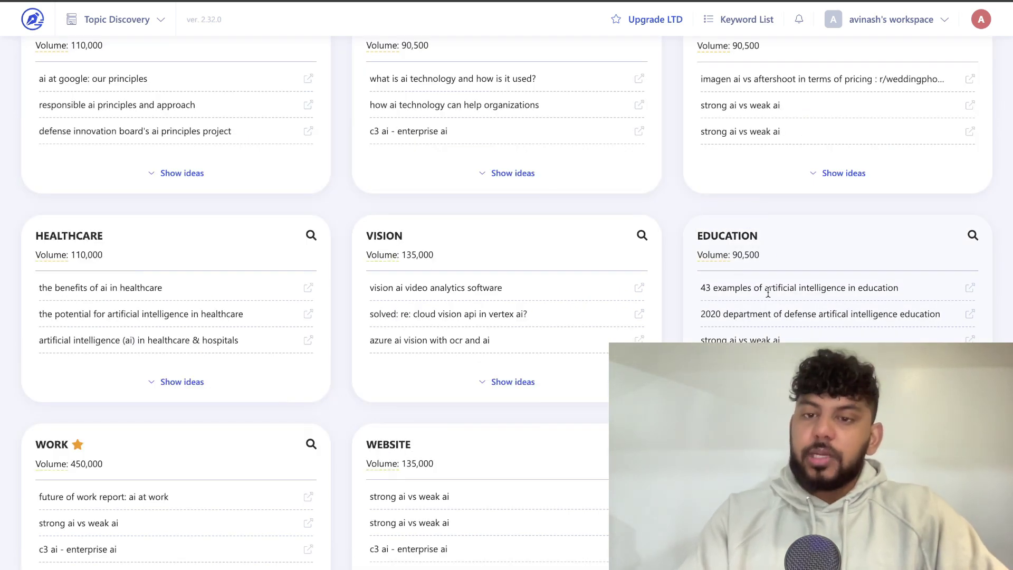
Step: Expand the EDUCATION topic, highlight its 90,500 volume, and review headlines and Google Suggest insights
click(791, 327)
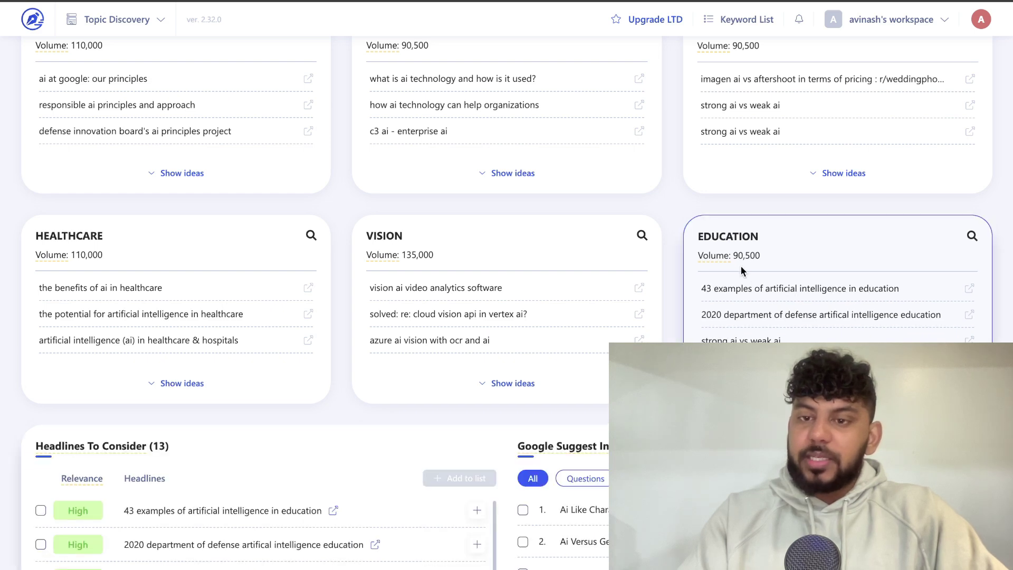
drag(733, 258, 760, 259)
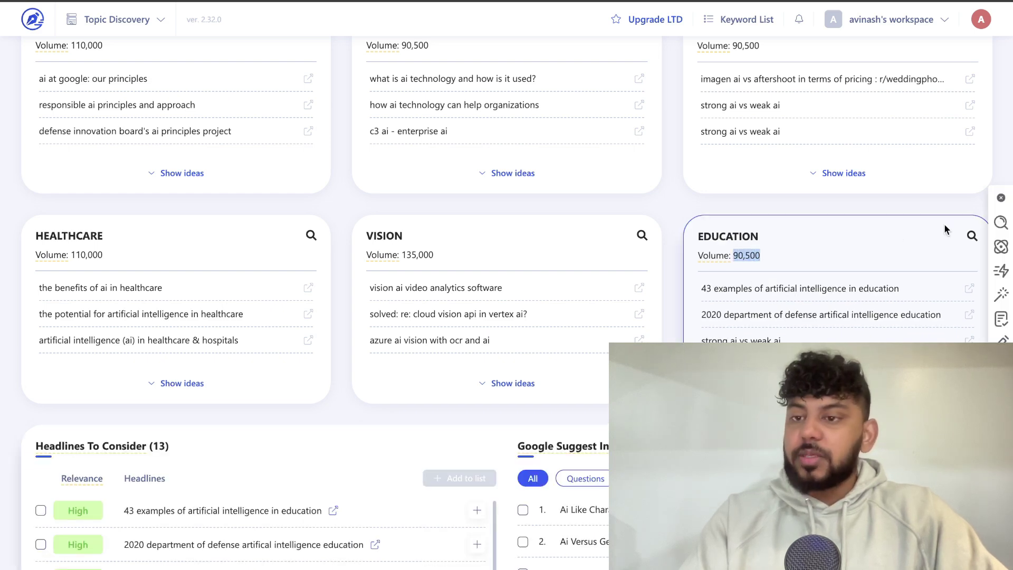
click(1002, 198)
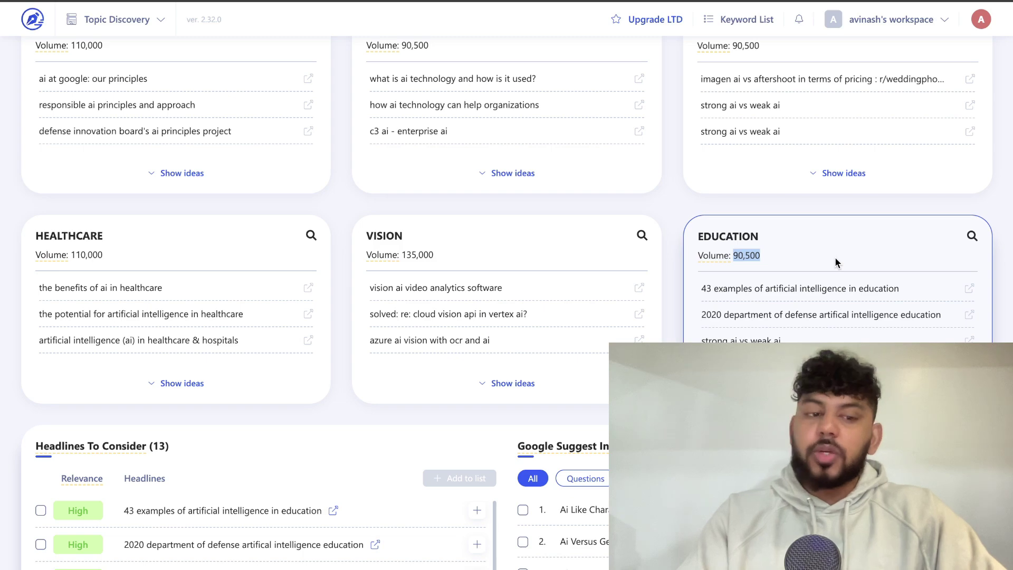
scroll(835, 256, down, 3)
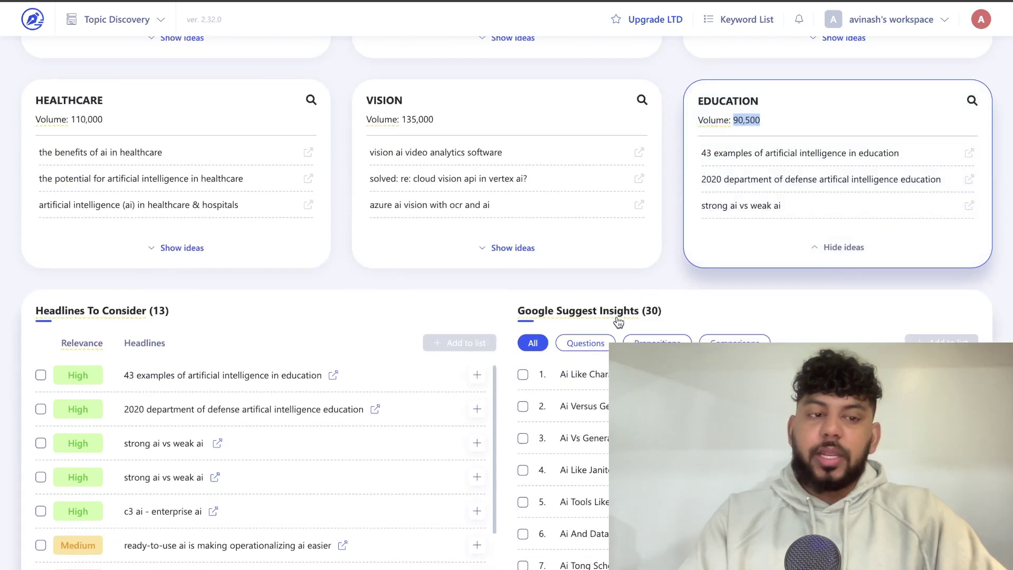
scroll(401, 329, down, 4)
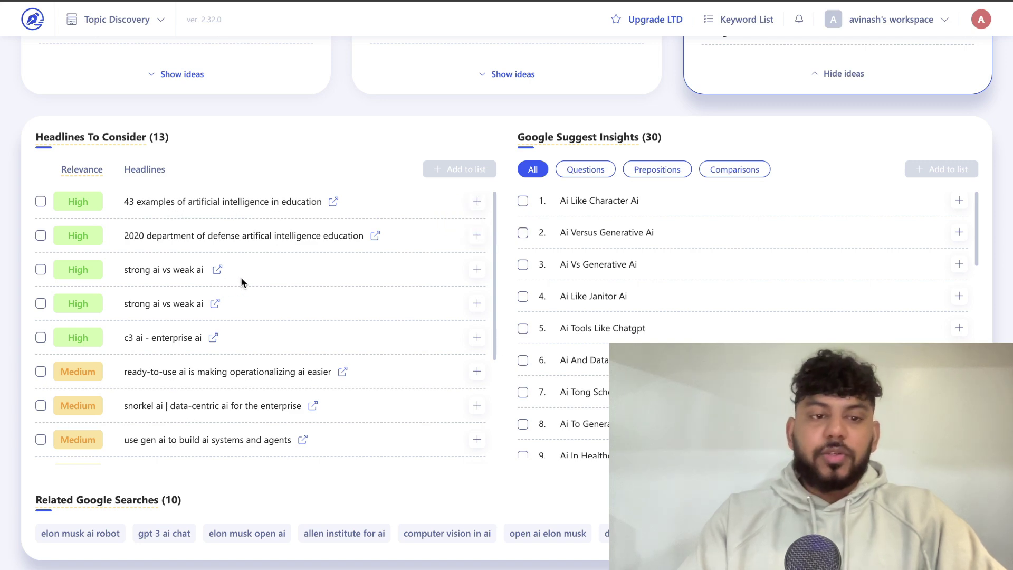
Step: Add the headline '43 examples of artificial intelligence in education' to the keyword list 'new list'
click(477, 201)
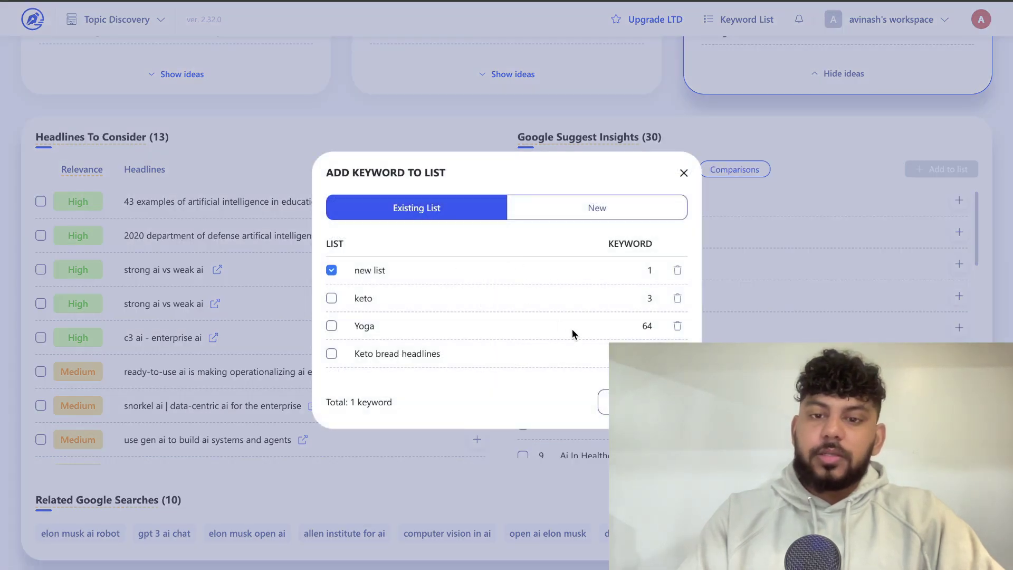
click(592, 402)
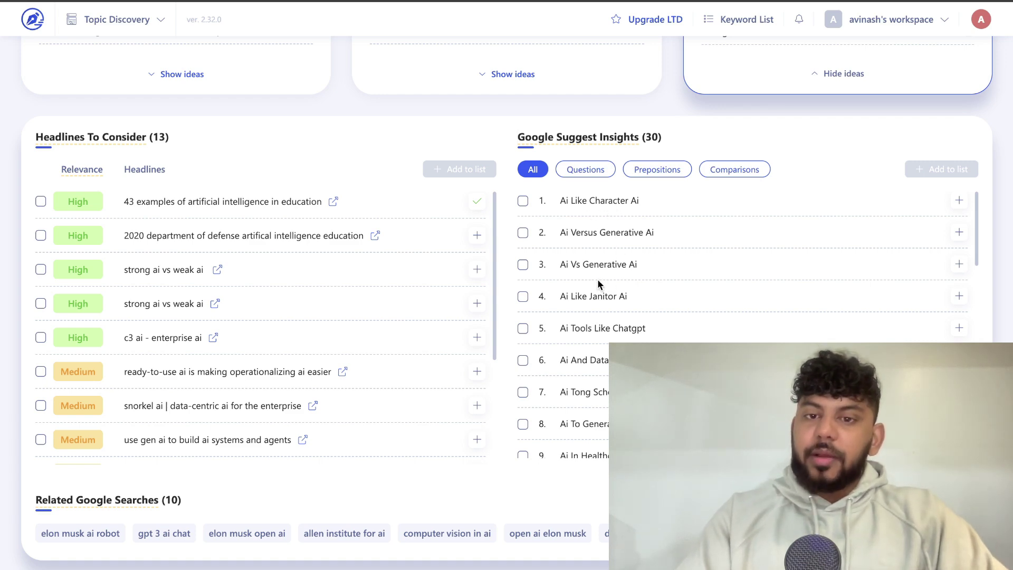
Step: Filter Education suggestions by Questions, Prepositions and Comparisons, then select 'artificial intelligence in education'
scroll(618, 306, down, 4)
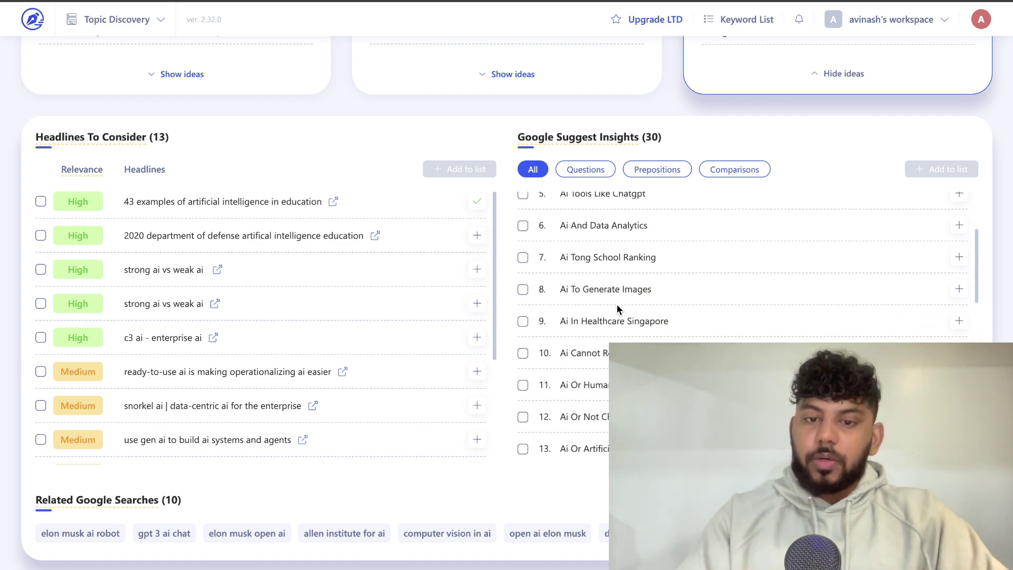
scroll(617, 306, up, 4)
click(588, 171)
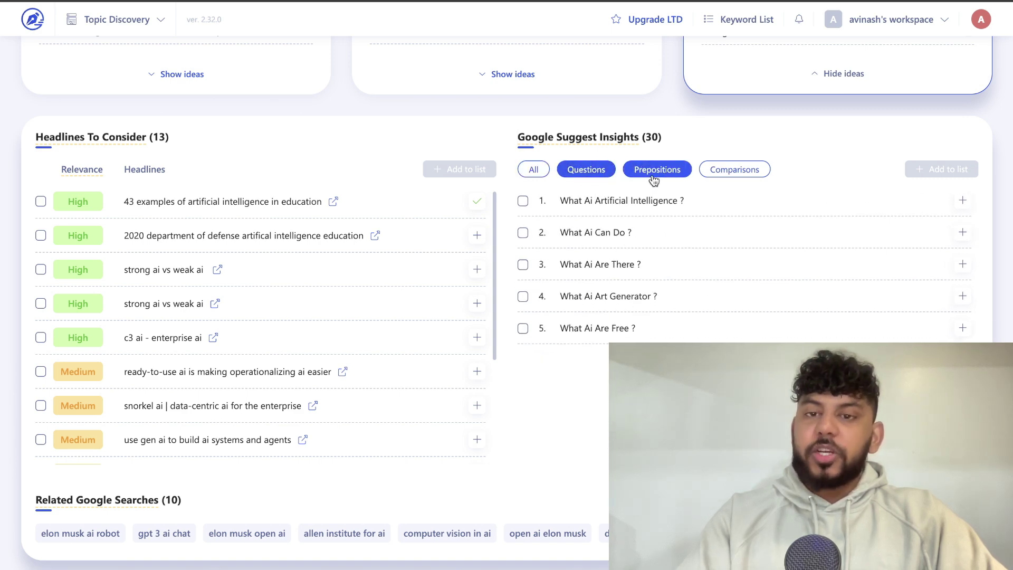
click(676, 179)
click(731, 170)
drag(323, 202, 215, 203)
key(ctrl+c)
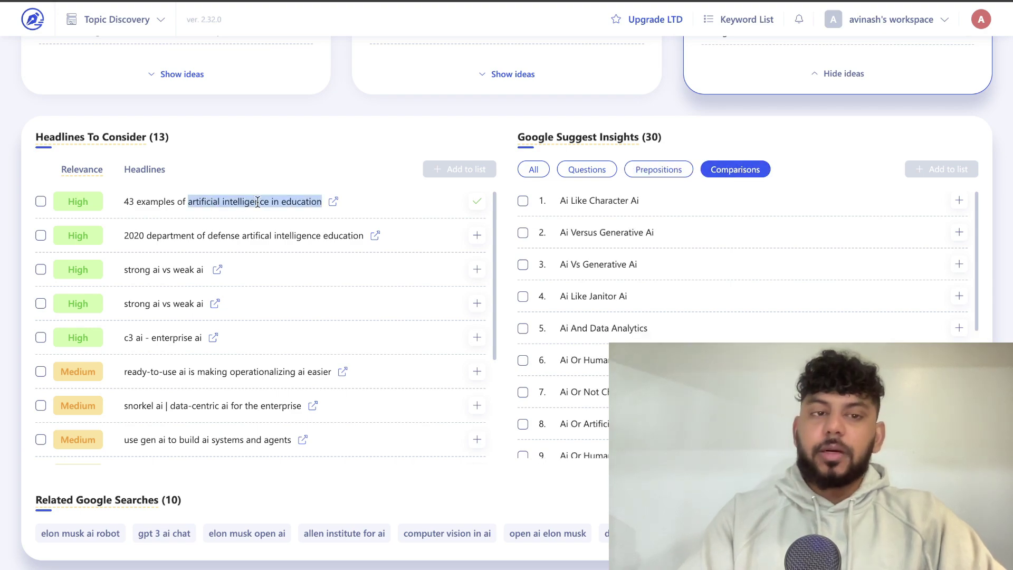
scroll(317, 103, up, 15)
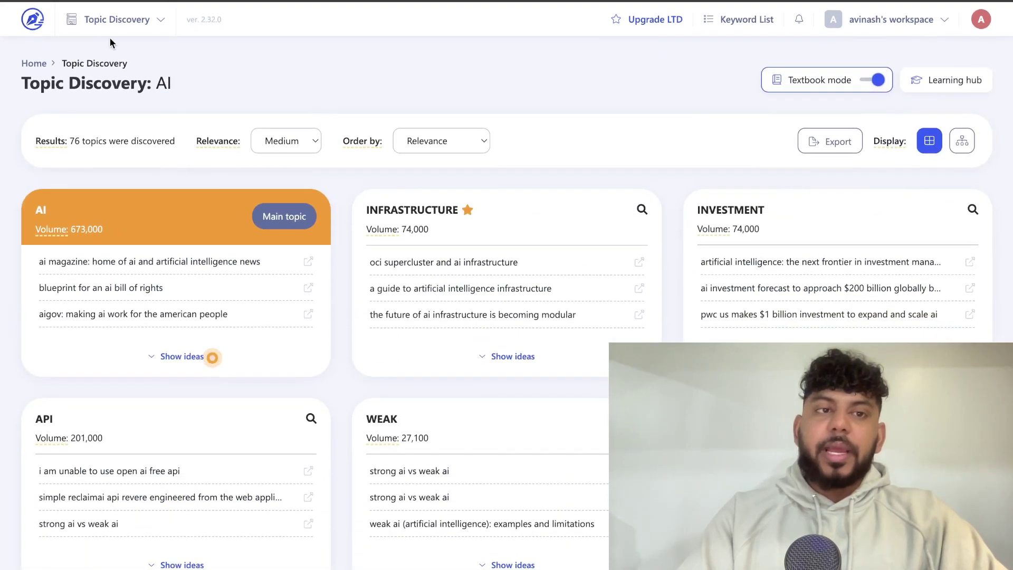
Step: From the dashboard, start a Keyword Explorer search with 'artificial intelligence in education' pasted in
click(30, 21)
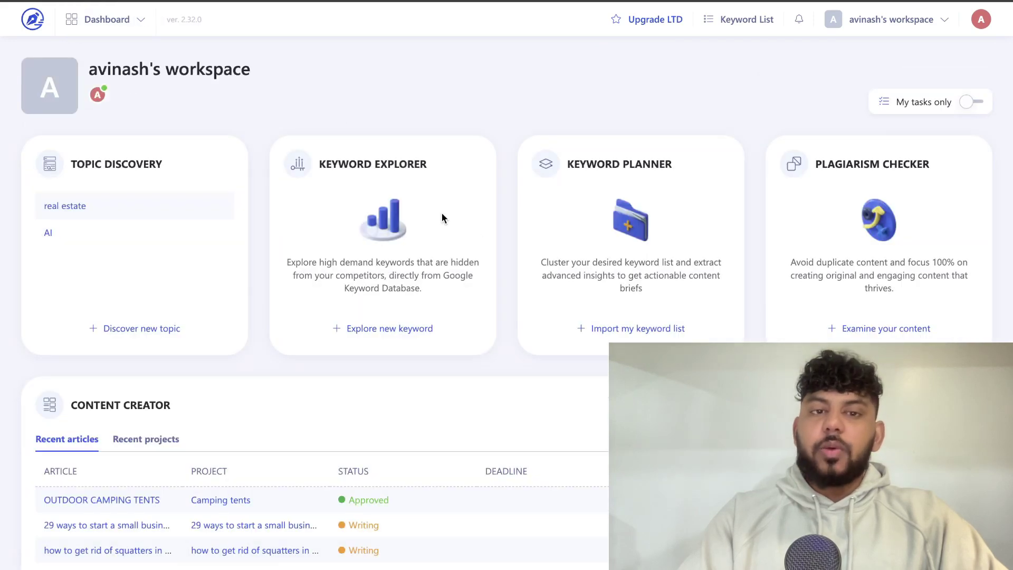
click(404, 329)
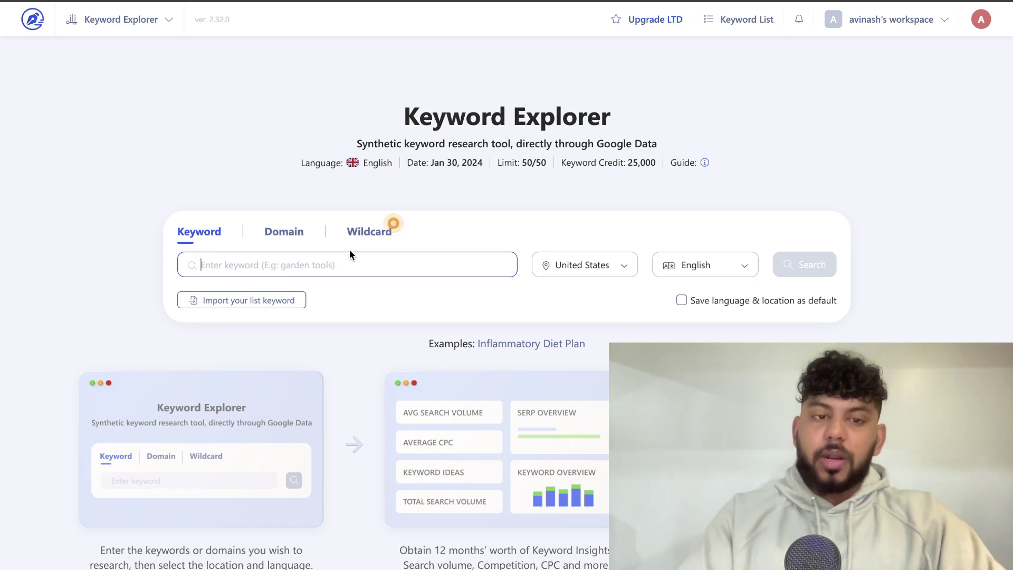
key(ctrl+v)
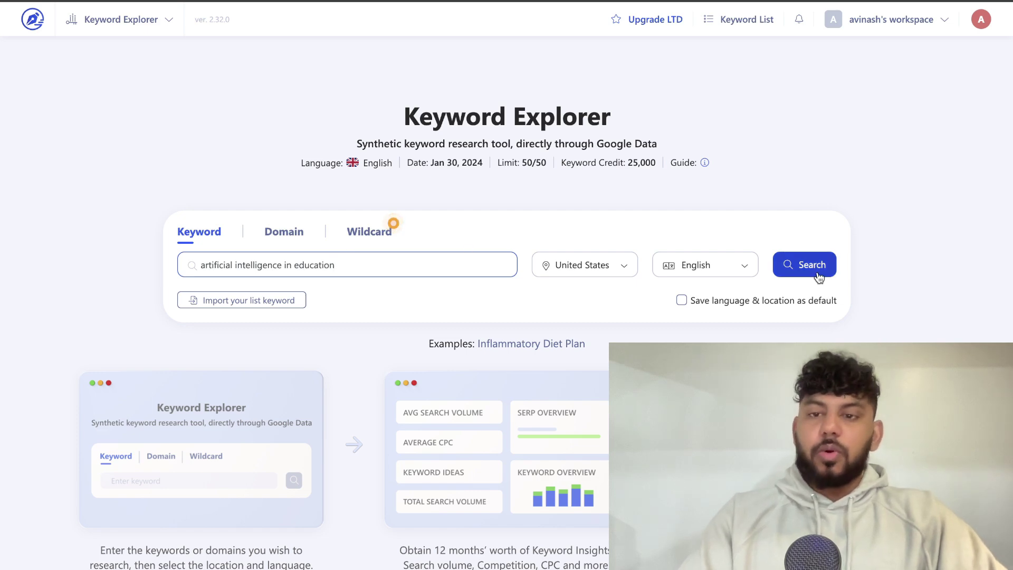
Step: Search the keyword and review its 699 ideas and 74,350 total search volume
click(819, 265)
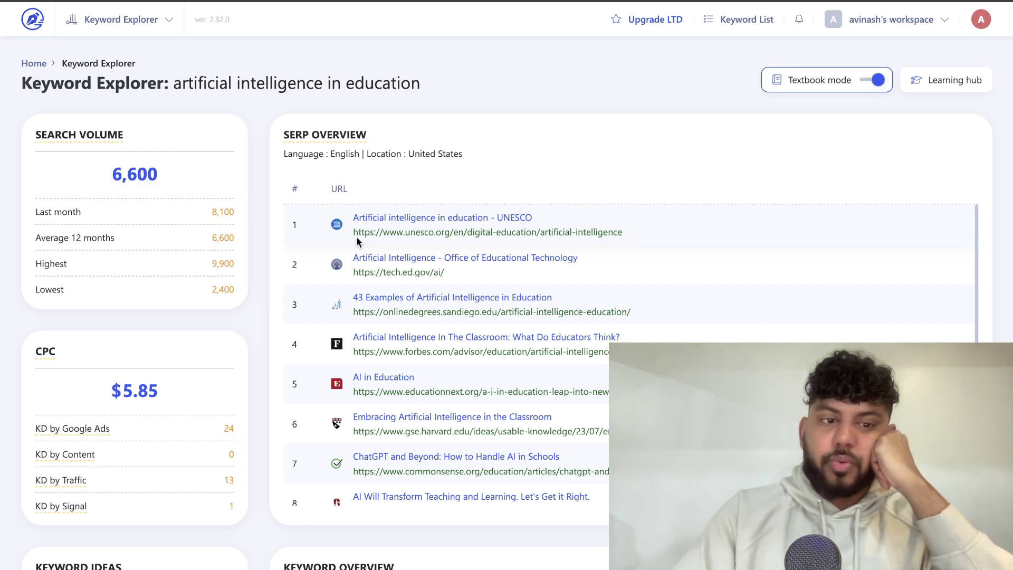
scroll(355, 234, down, 2)
scroll(249, 276, down, 3)
scroll(237, 305, down, 4)
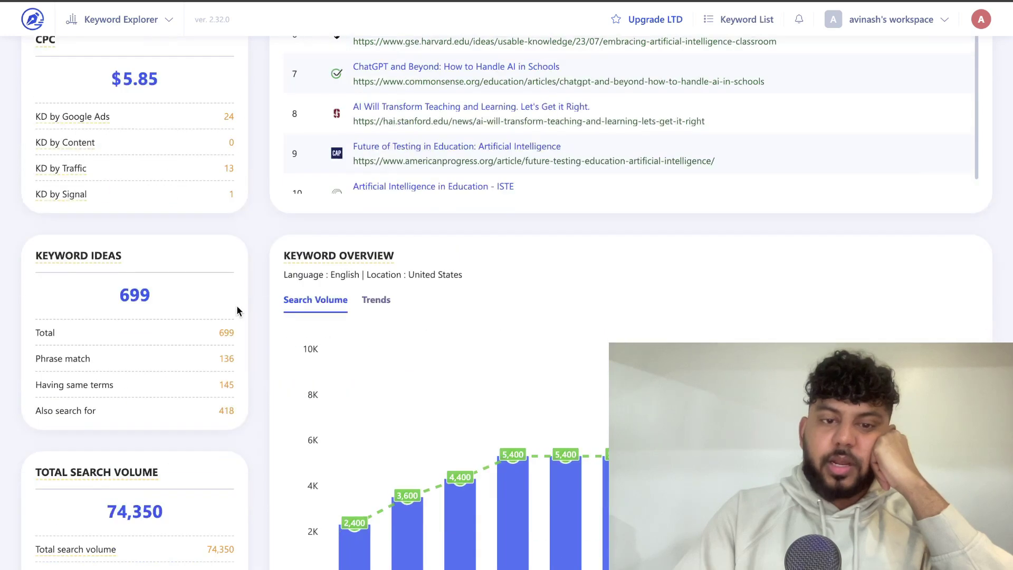
scroll(337, 317, down, 1)
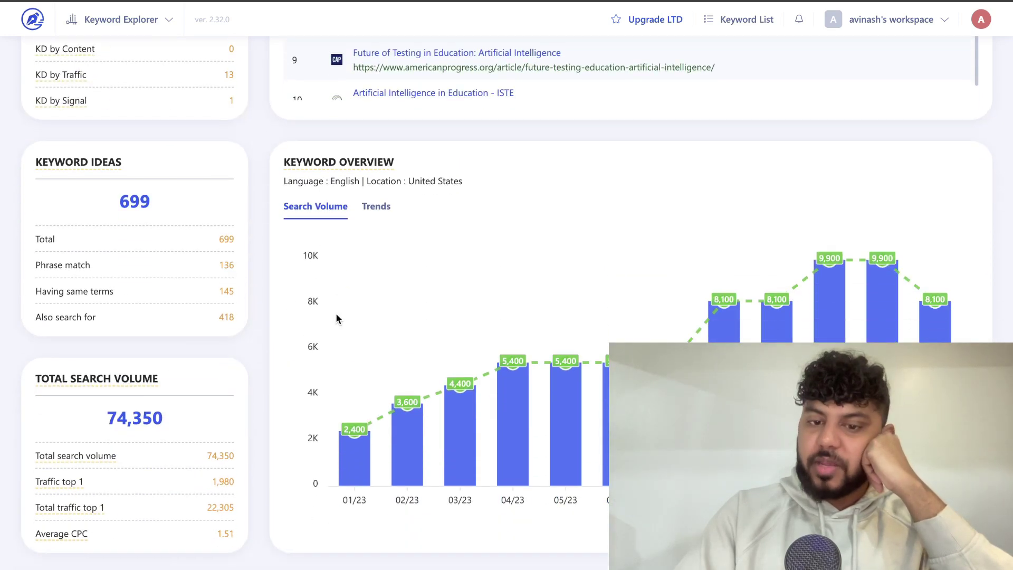
scroll(227, 274, down, 1)
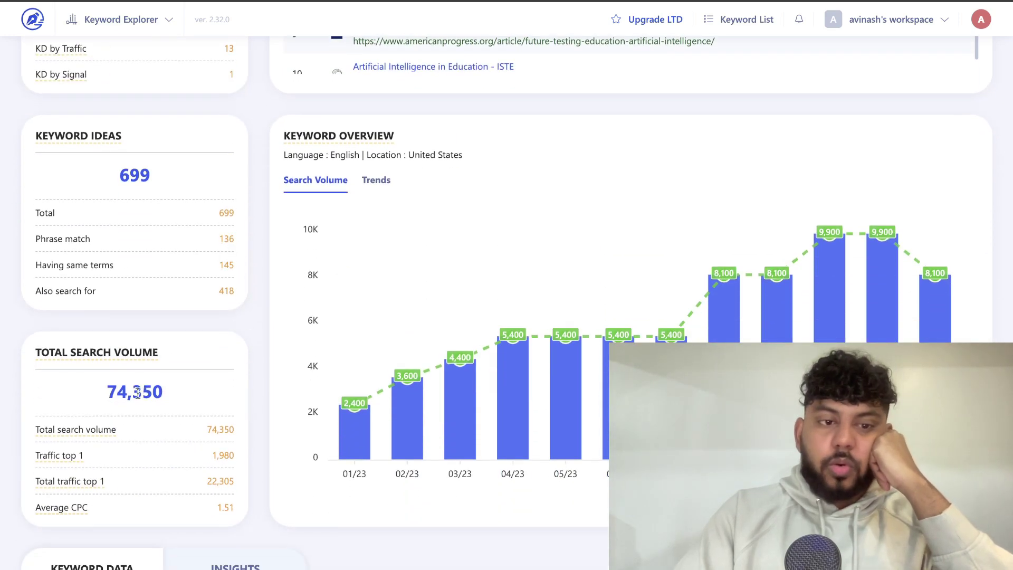
drag(104, 399, 152, 395)
scroll(294, 389, down, 5)
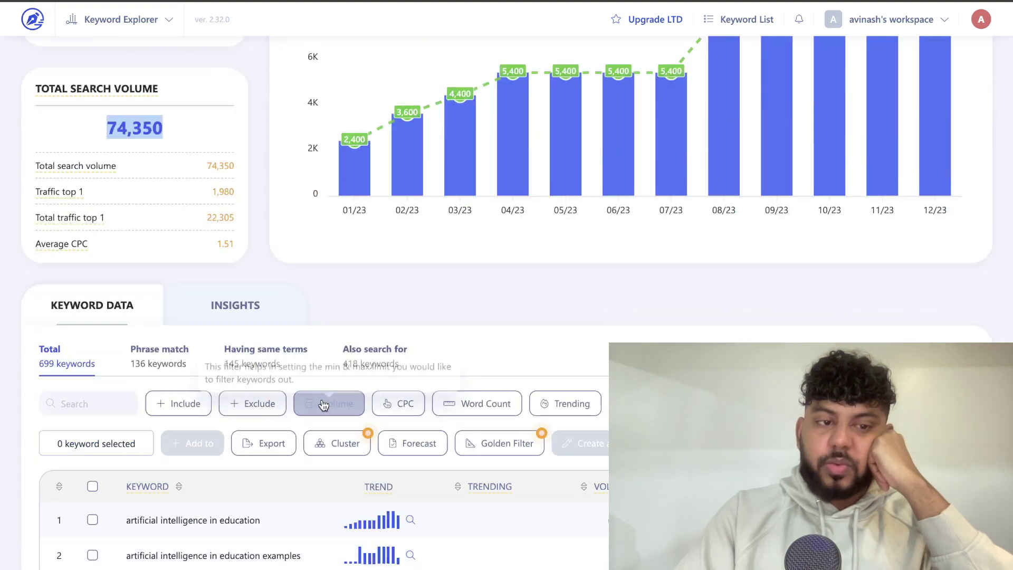
scroll(327, 391, down, 5)
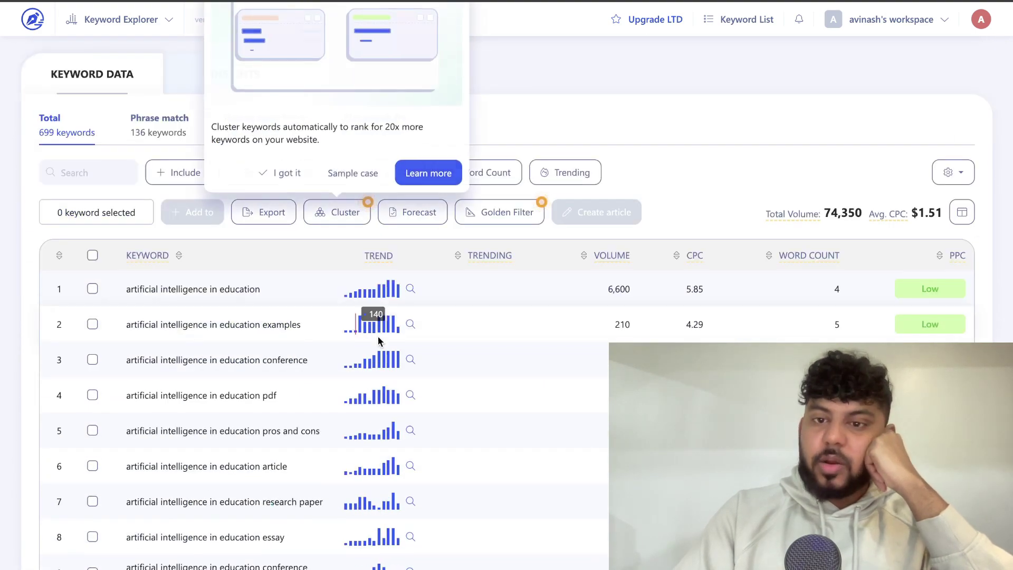
scroll(377, 349, down, 1)
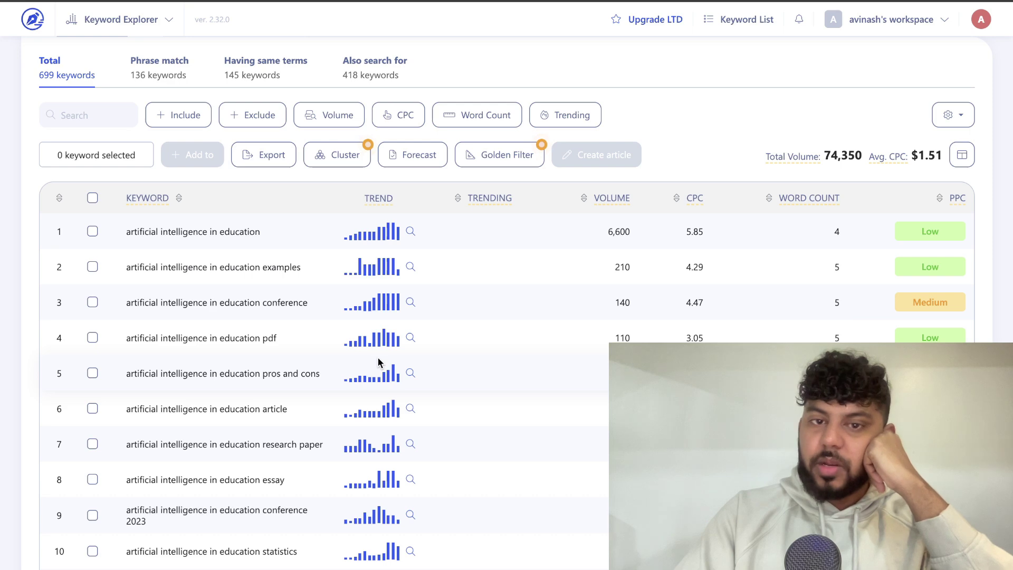
mouse_move(339, 231)
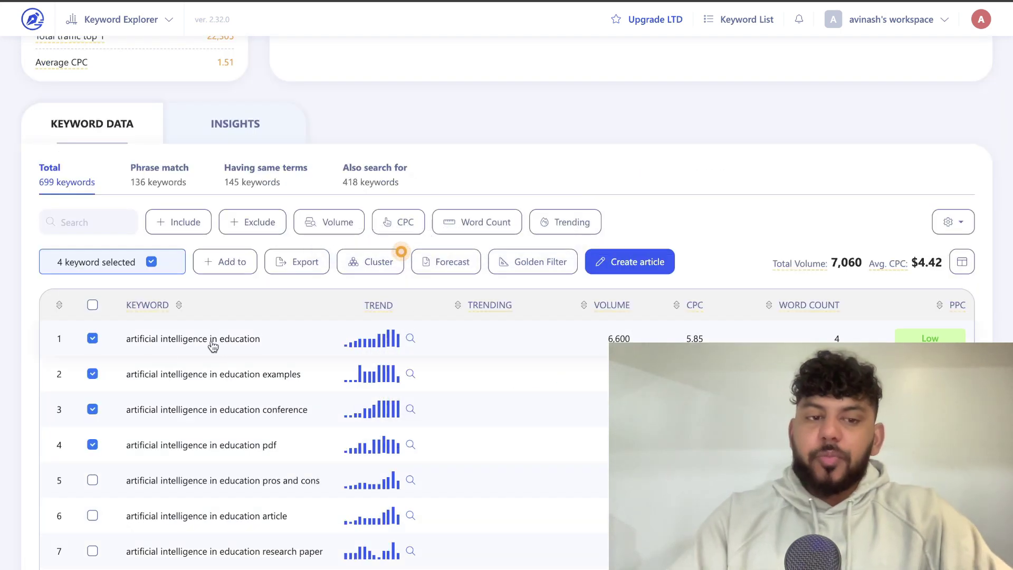
Step: Add the research paper, education research and theory keywords to the selection
scroll(204, 391, down, 3)
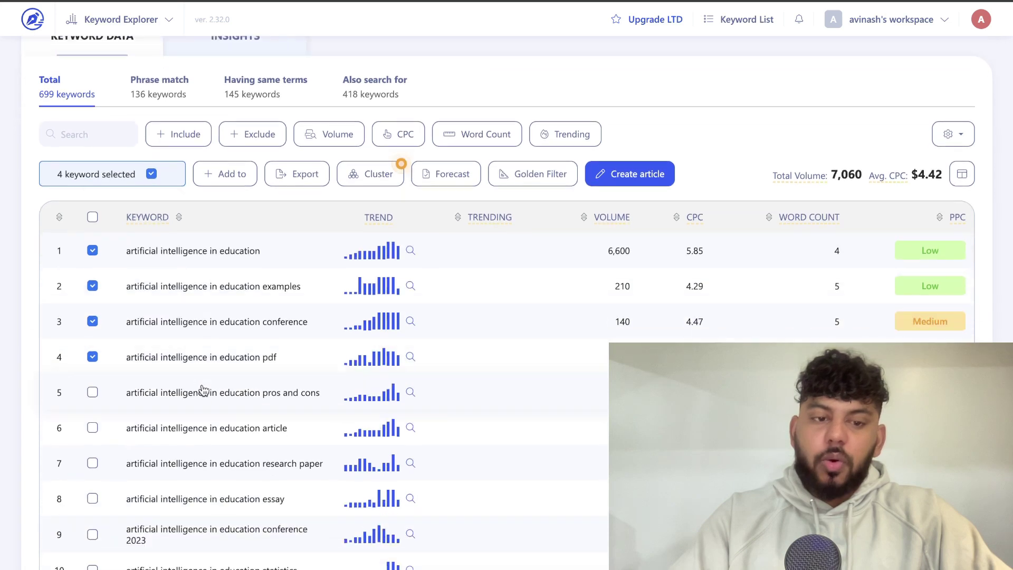
click(92, 387)
scroll(116, 422, down, 4)
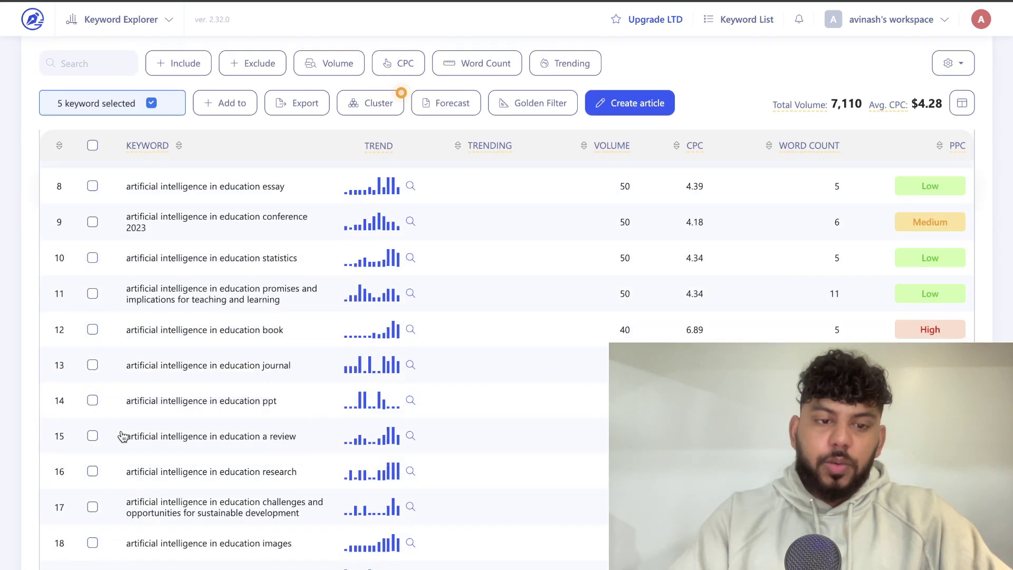
click(92, 472)
scroll(95, 475, down, 4)
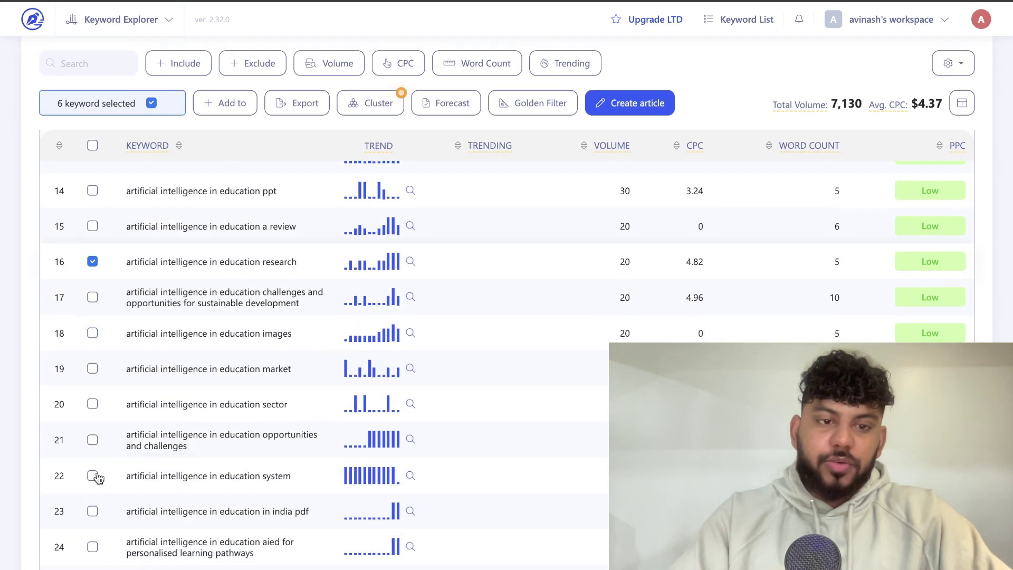
scroll(182, 428, down, 1)
scroll(182, 428, down, 3)
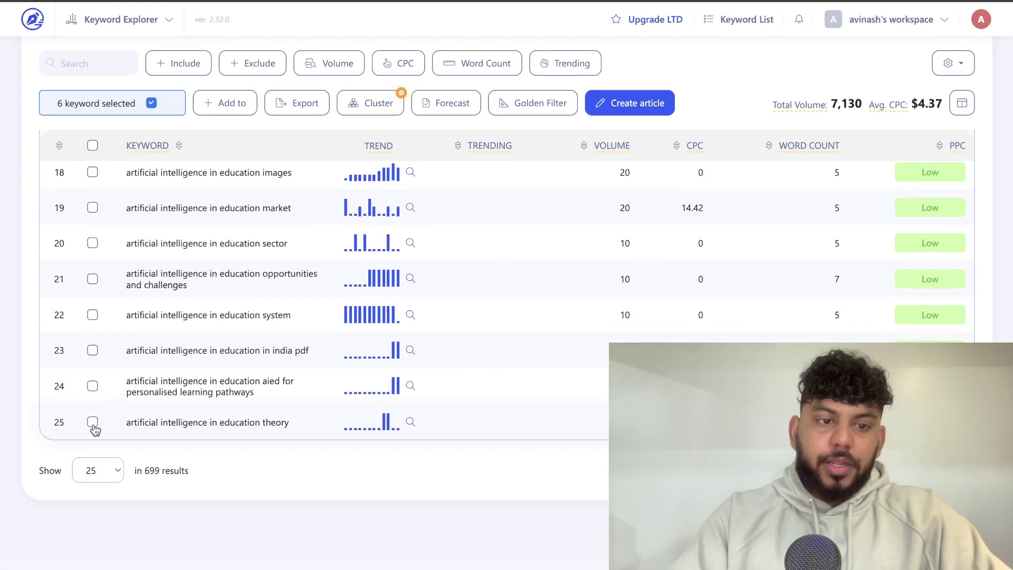
click(92, 421)
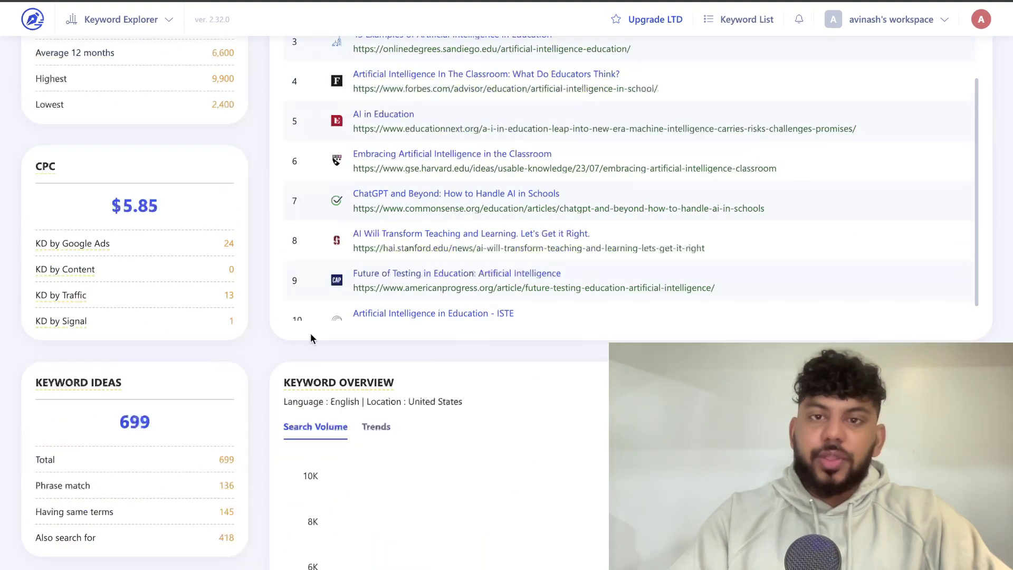
scroll(489, 120, down, 1)
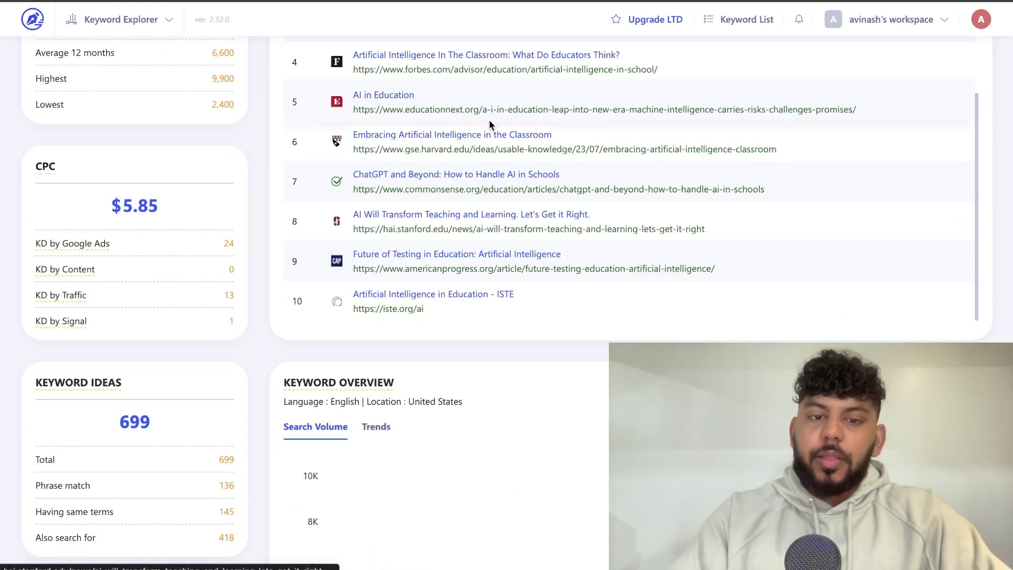
scroll(492, 337, down, 6)
scroll(492, 337, down, 10)
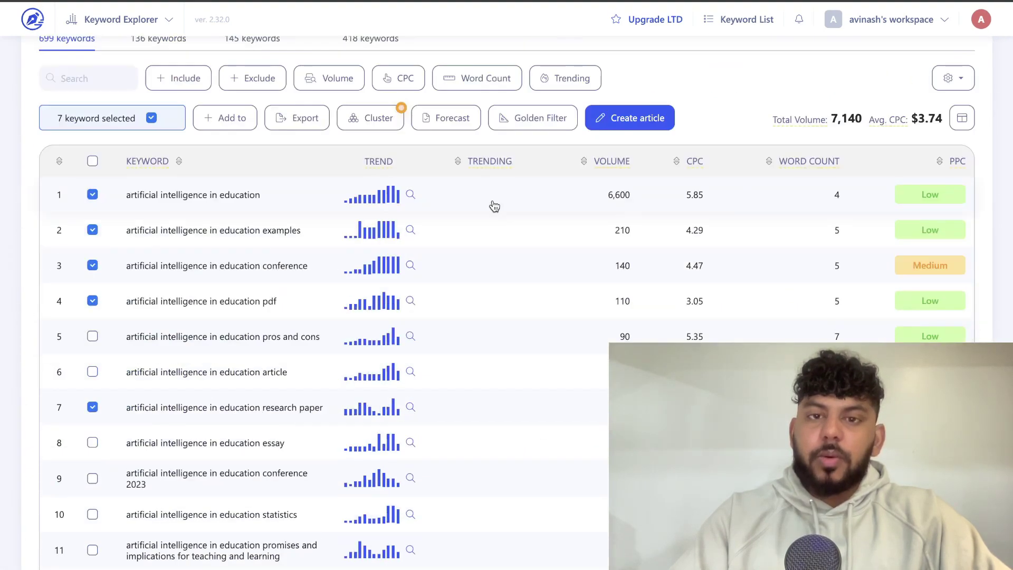
Step: Run the Golden Filter on the 7 selected keywords as a new project
click(527, 123)
click(540, 160)
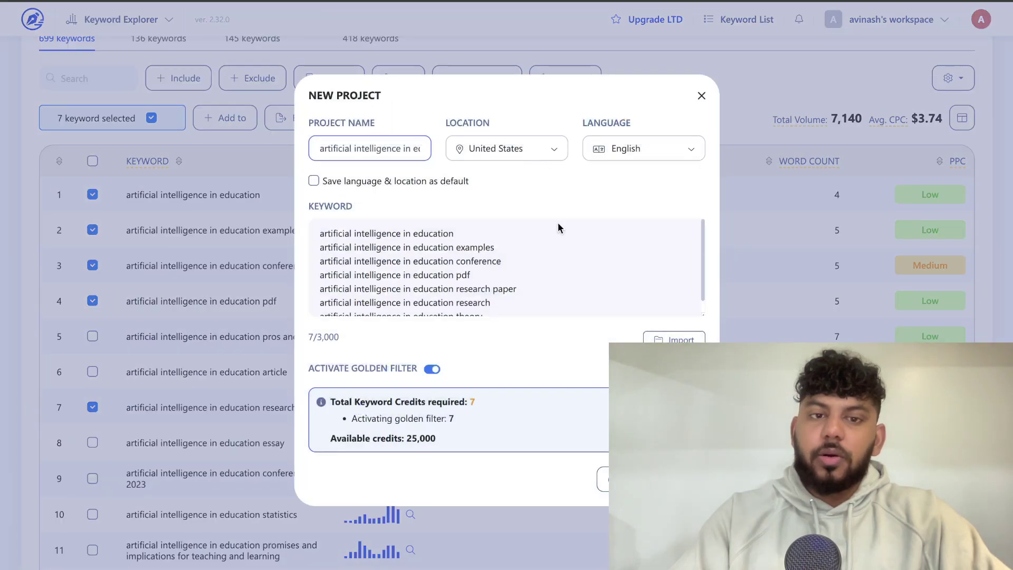
scroll(523, 240, down, 1)
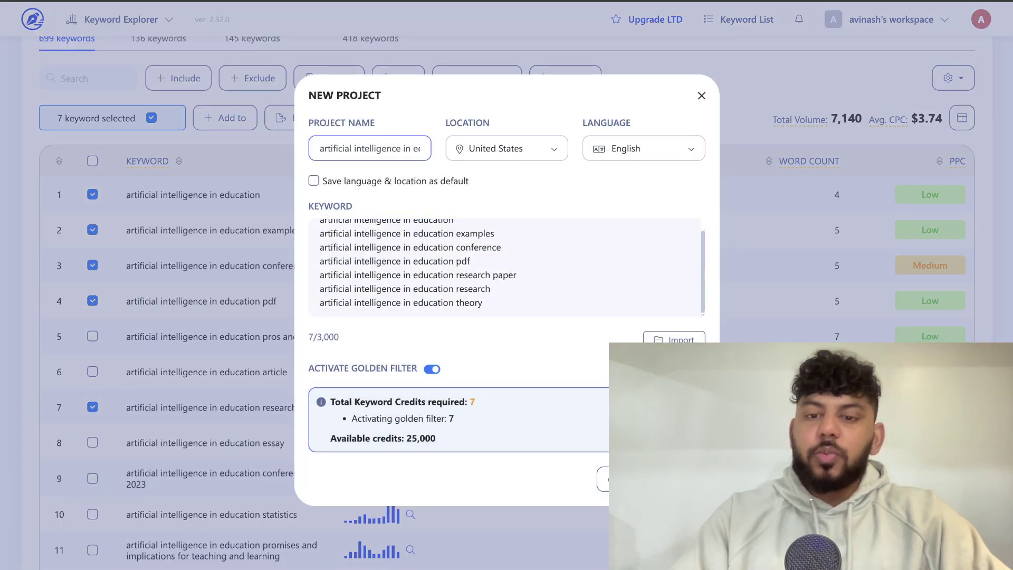
click(554, 335)
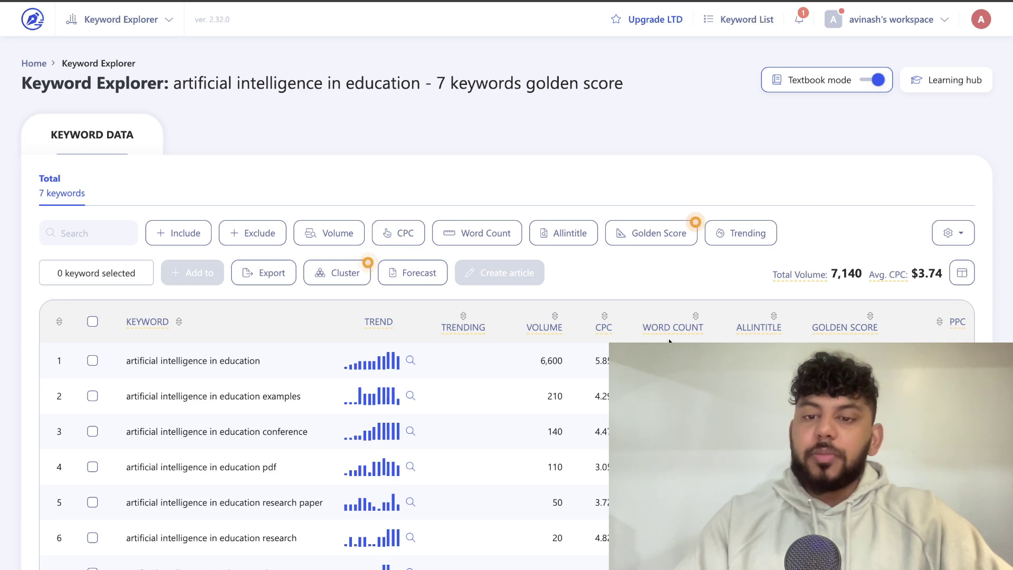
Step: Compare Allintitle and Golden Score, then select 'artificial intelligence in education' (score 100)
scroll(671, 337, down, 2)
mouse_move(771, 271)
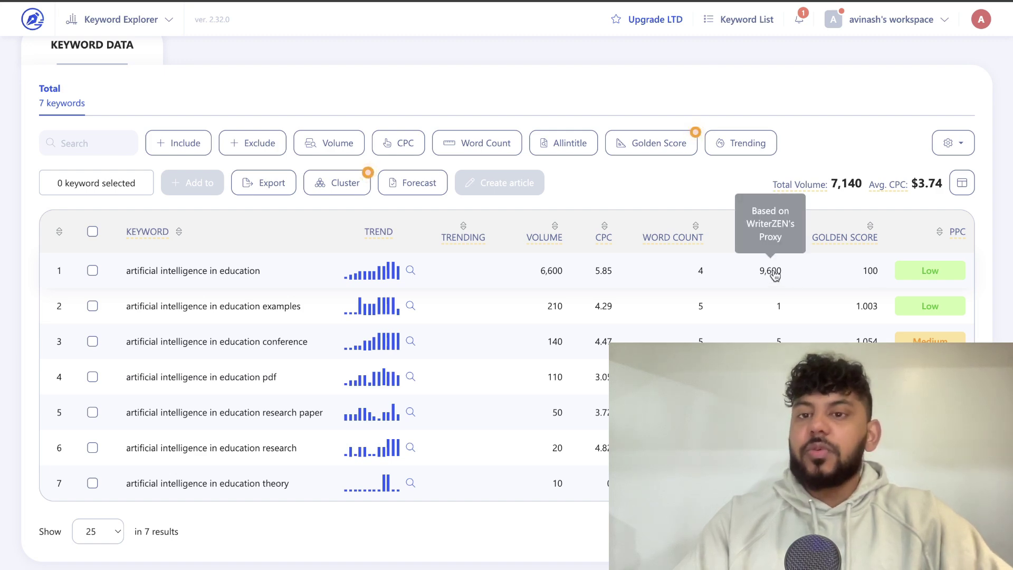
scroll(549, 267, down, 1)
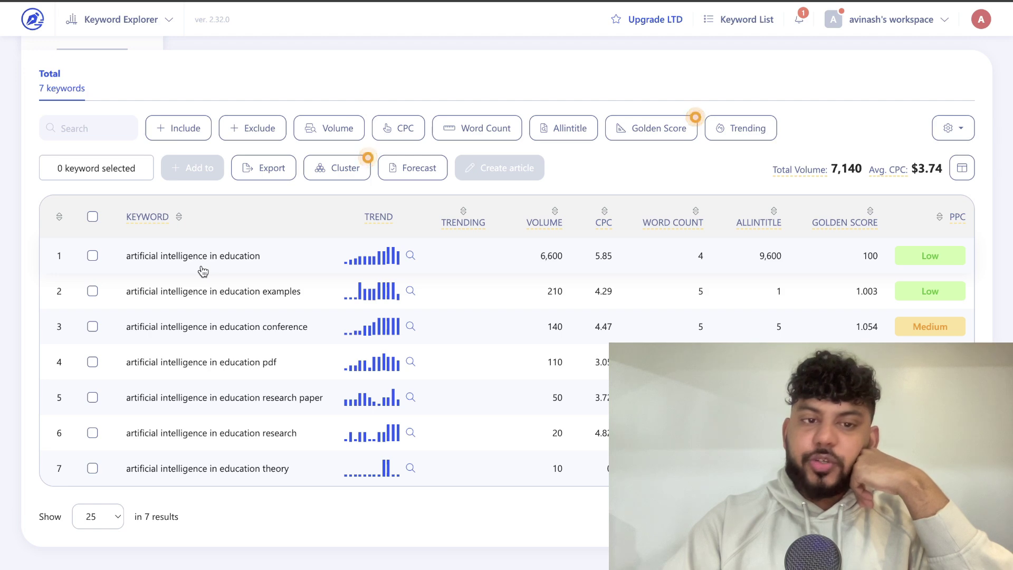
click(93, 256)
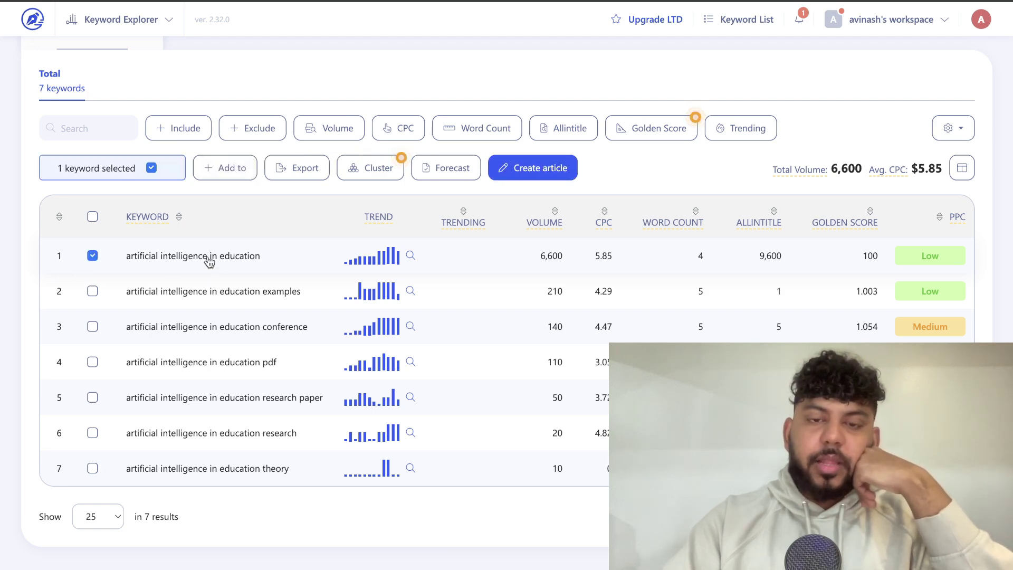
Step: Create a fully AI-written article in the 'artificial intelligence in education' project
click(516, 167)
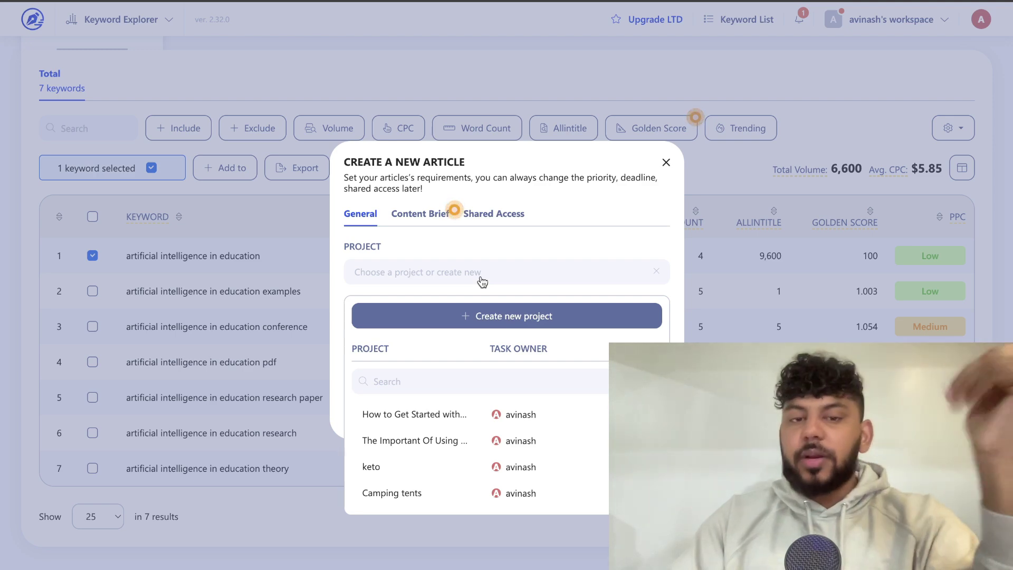
click(390, 319)
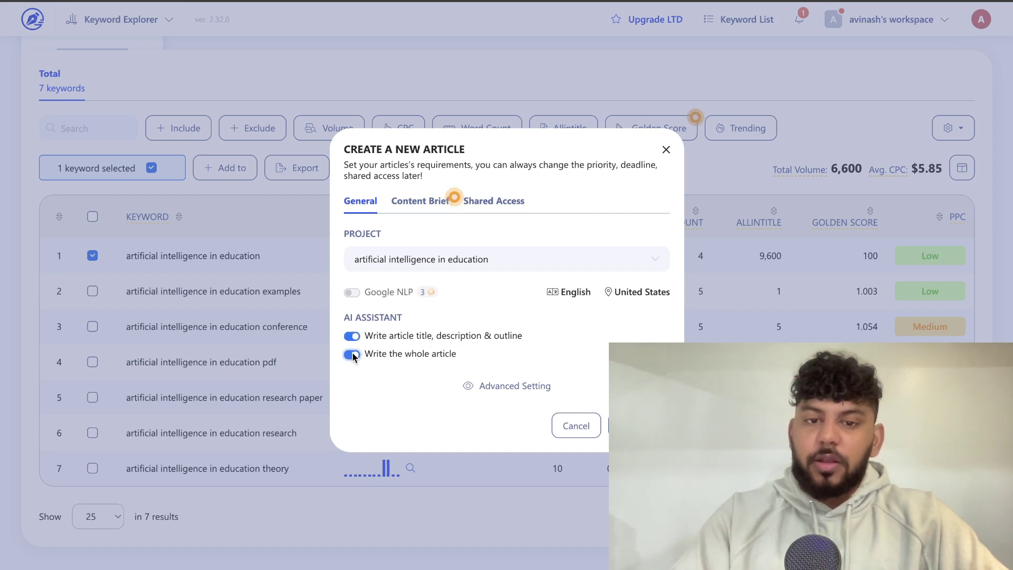
click(638, 426)
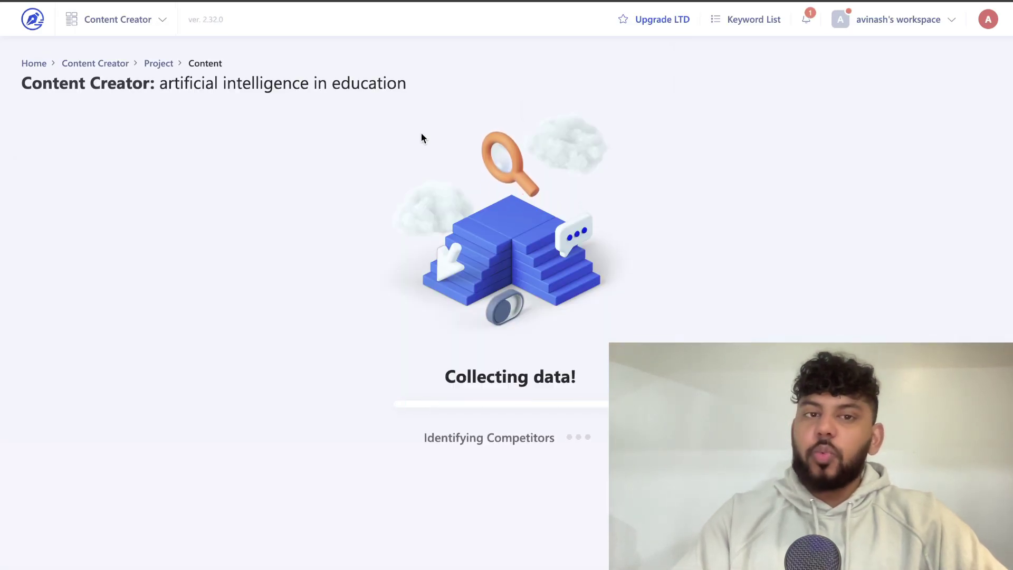
Step: Load the draft 'Understanding Artificial Intelligence in Education' (692 words, 7 headings) in the editor
drag(163, 84, 410, 90)
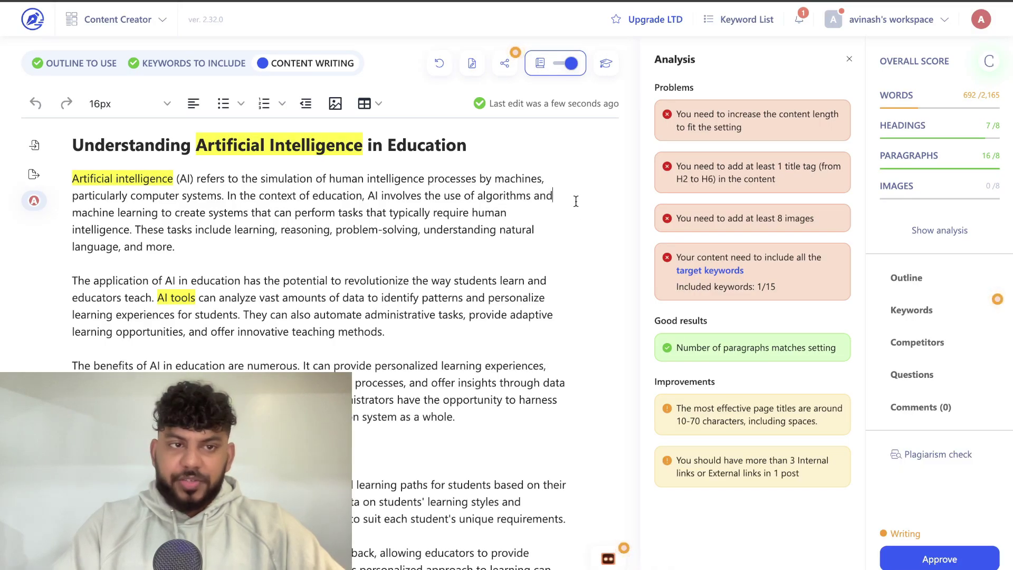
scroll(576, 201, down, 15)
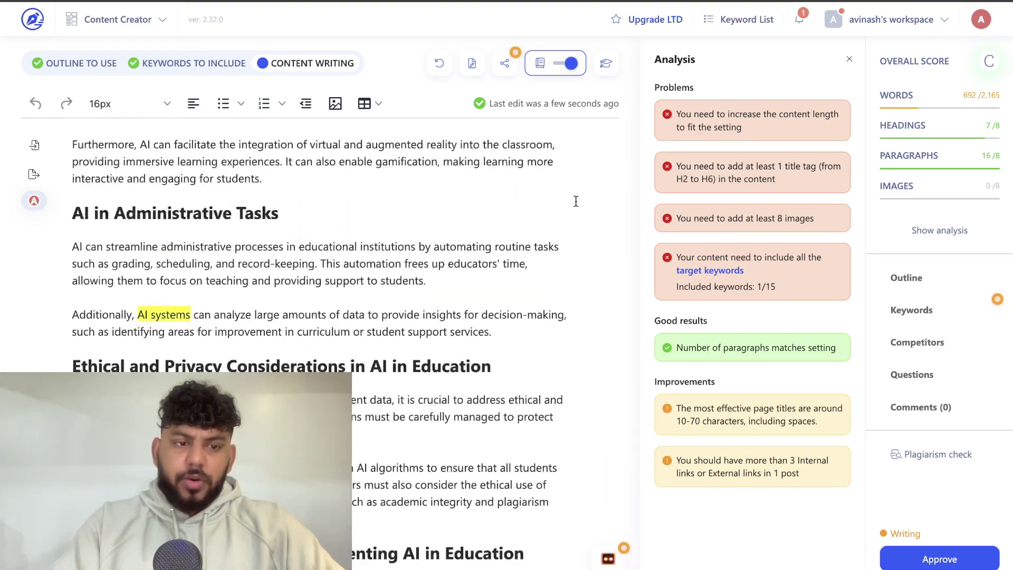
scroll(576, 201, down, 9)
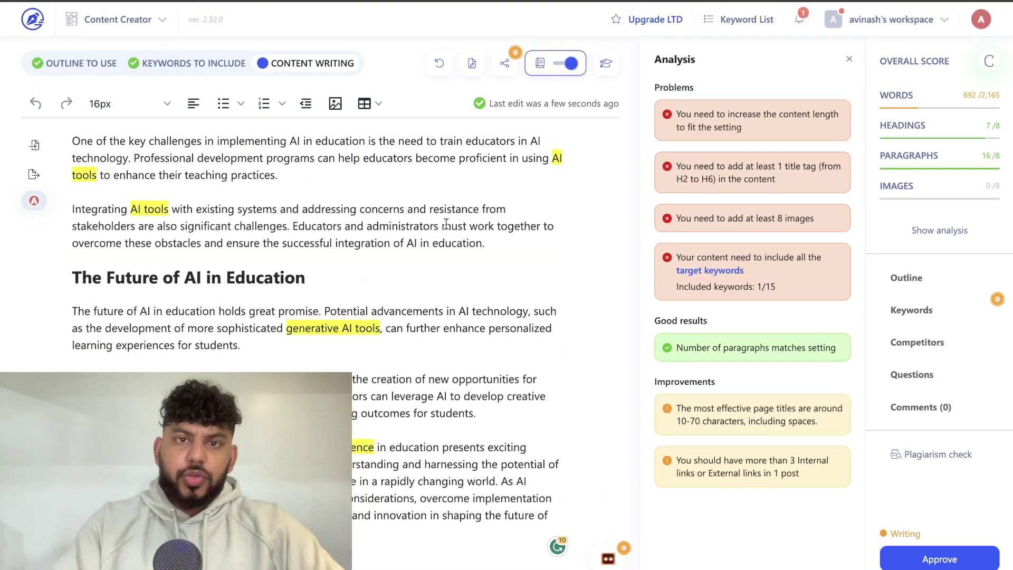
scroll(387, 261, up, 20)
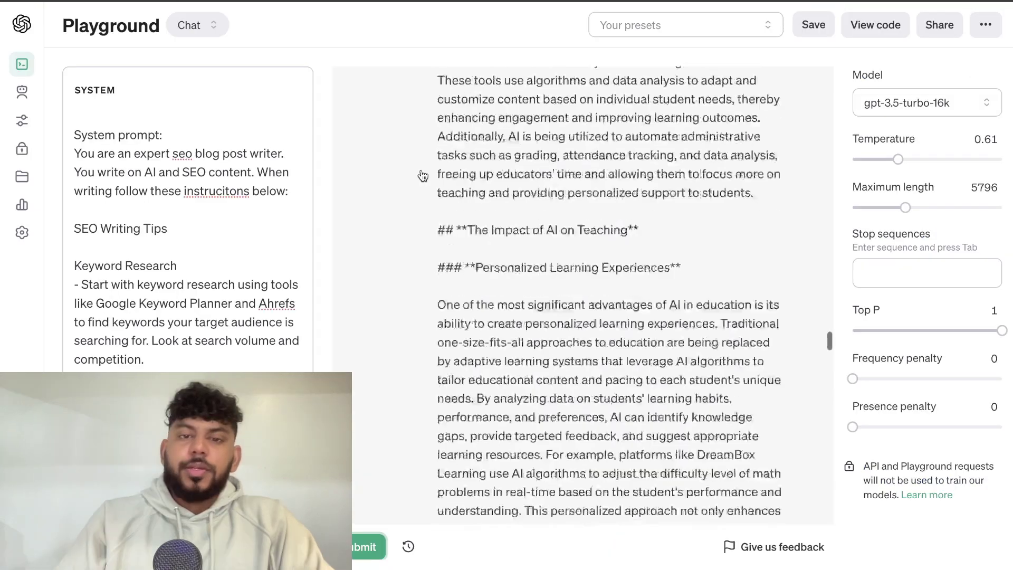
scroll(423, 175, up, 20)
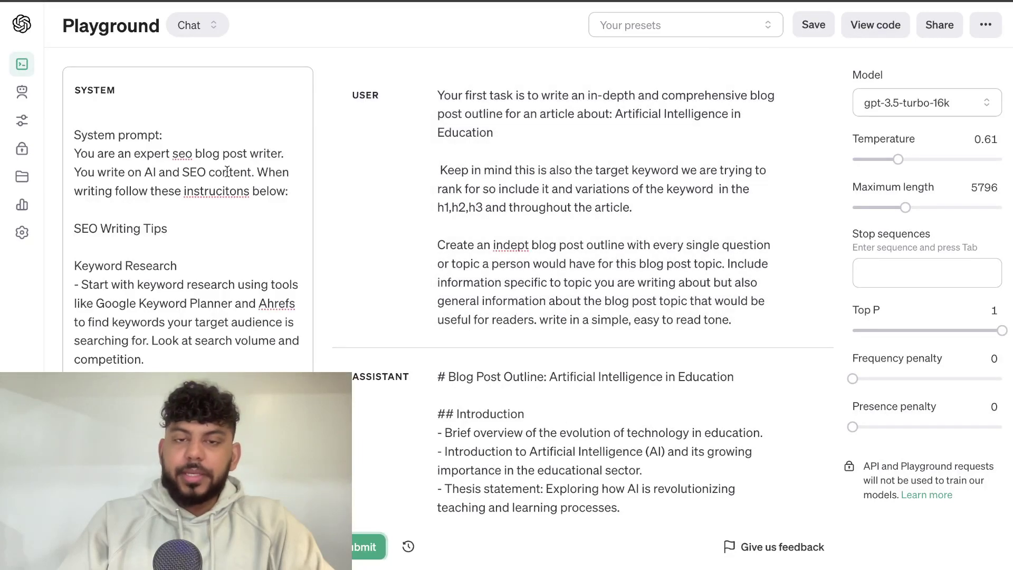
Step: Scroll to the expanded assistant reply and select the whole article text
scroll(540, 240, down, 20)
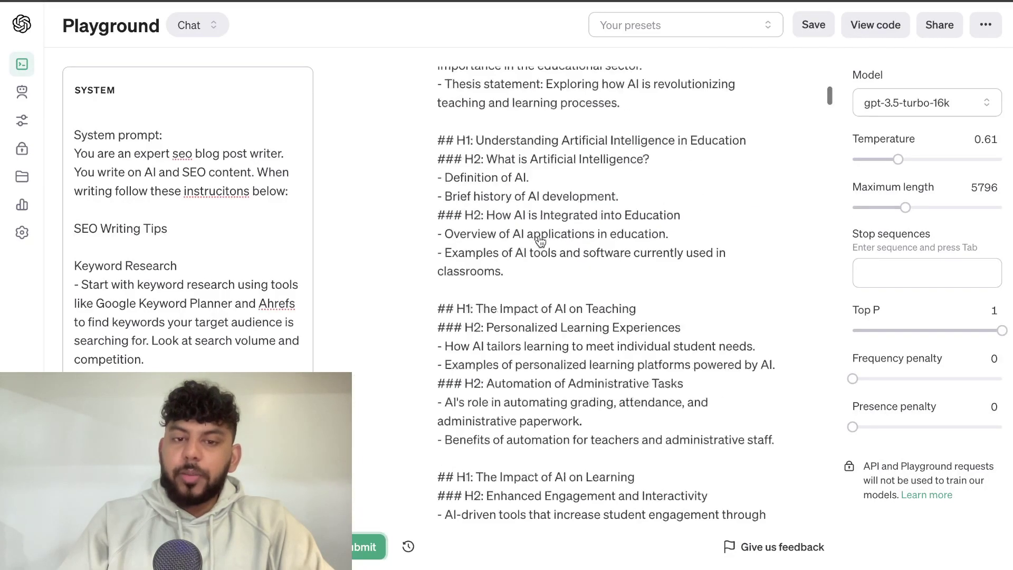
scroll(541, 242, down, 4)
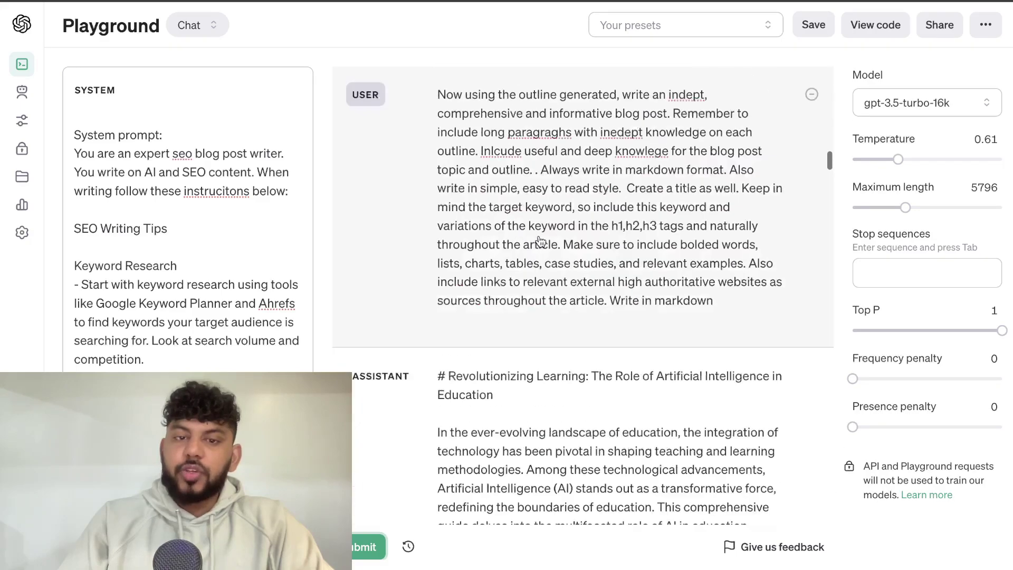
scroll(625, 232, down, 3)
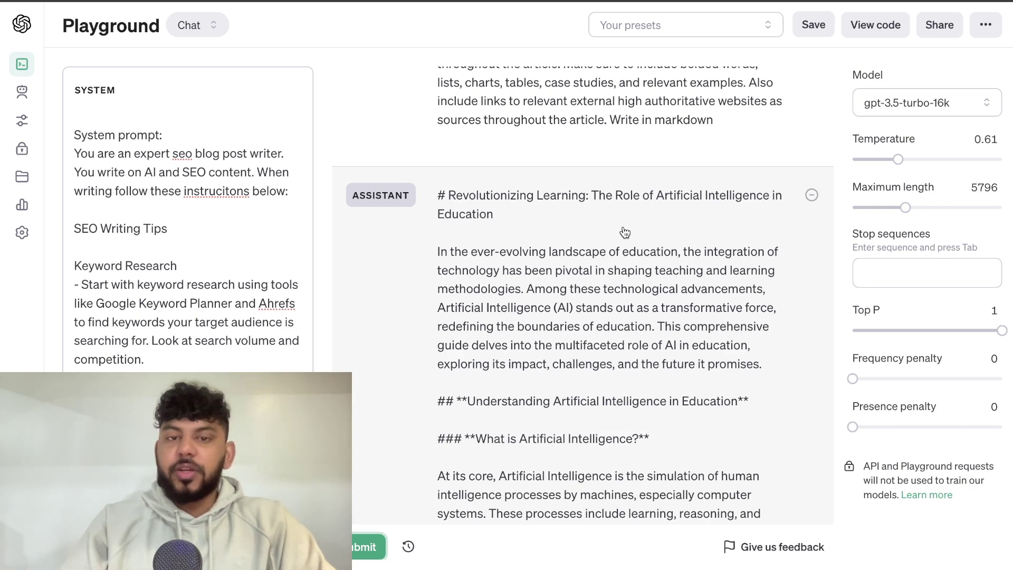
scroll(625, 232, down, 15)
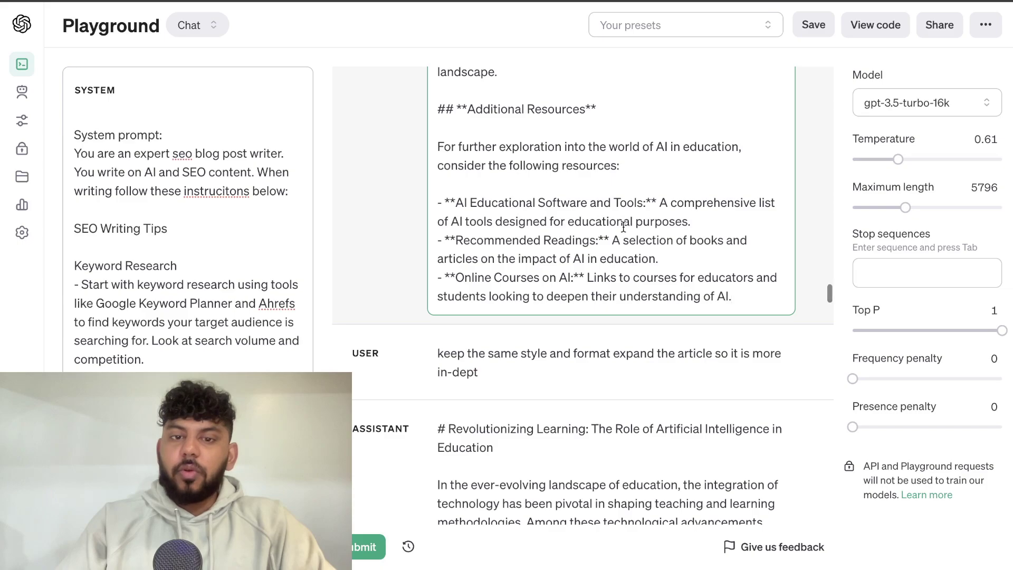
scroll(624, 227, down, 8)
scroll(625, 230, up, 3)
scroll(625, 232, down, 10)
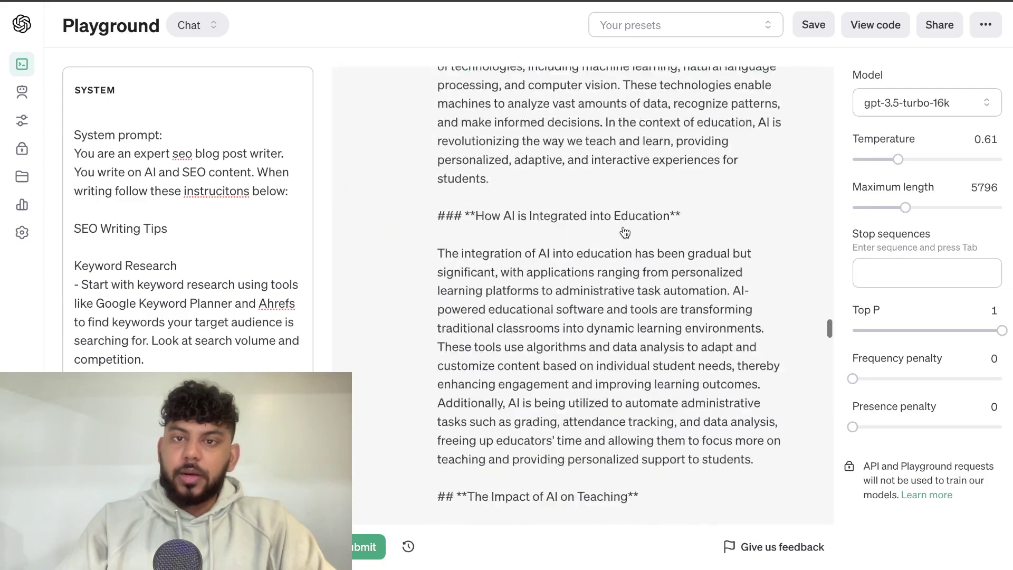
scroll(623, 227, down, 10)
drag(574, 462, 441, 218)
Step: Count the selected article's words with Word Counter Plus, confirming 1596 words
scroll(493, 254, up, 15)
scroll(481, 217, up, 20)
scroll(480, 234, up, 20)
scroll(480, 239, up, 20)
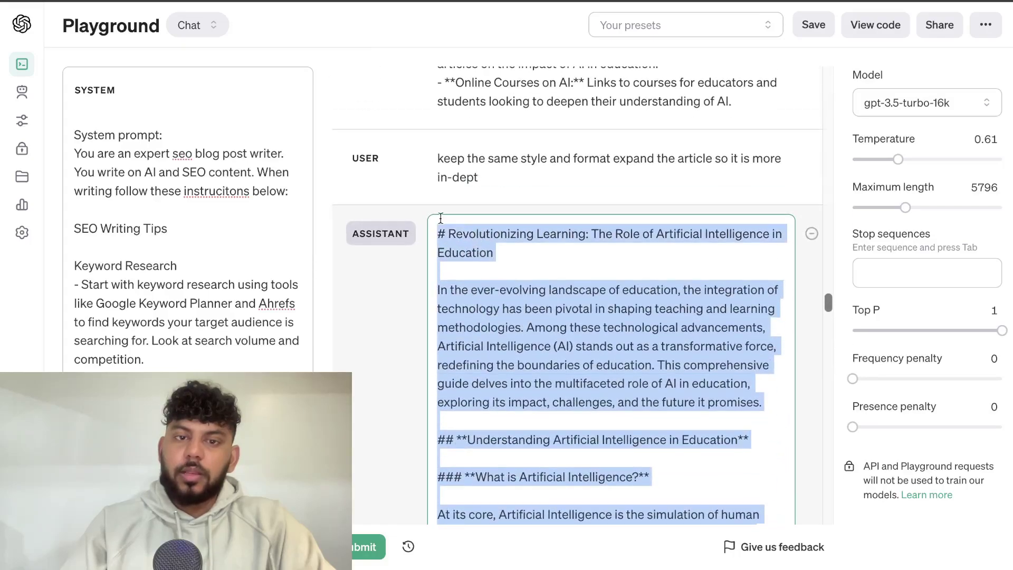
right_click(494, 316)
click(557, 495)
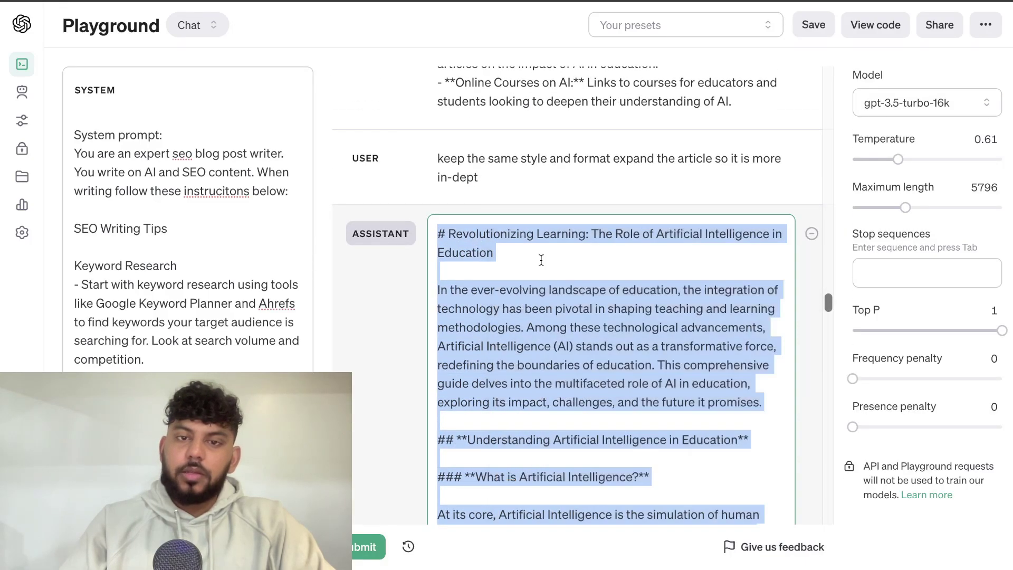
click(533, 209)
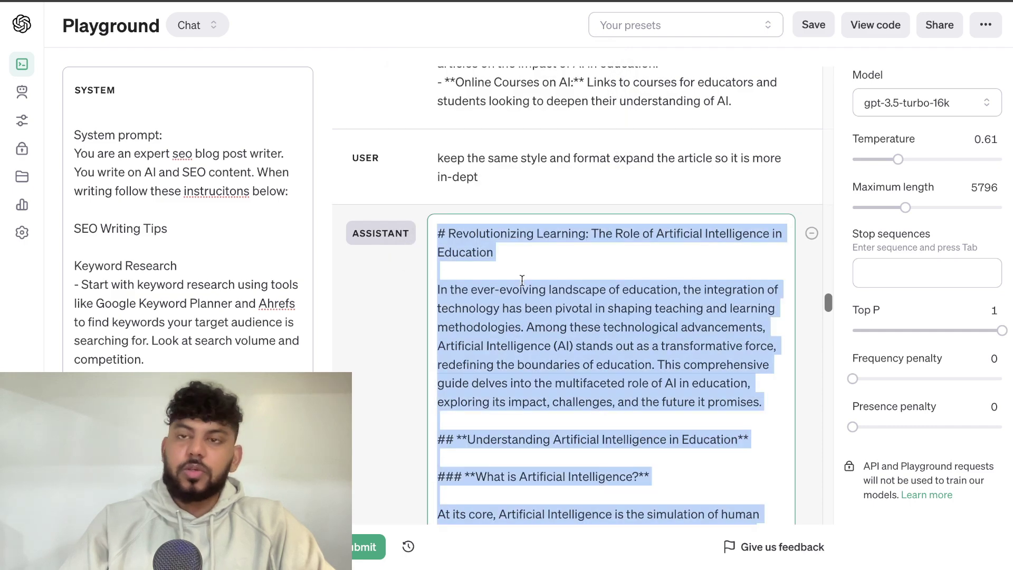
Step: Paste the expanded article markdown into markdowntohtml.com's Enter Markdown box in a new tab
key(ctrl+t)
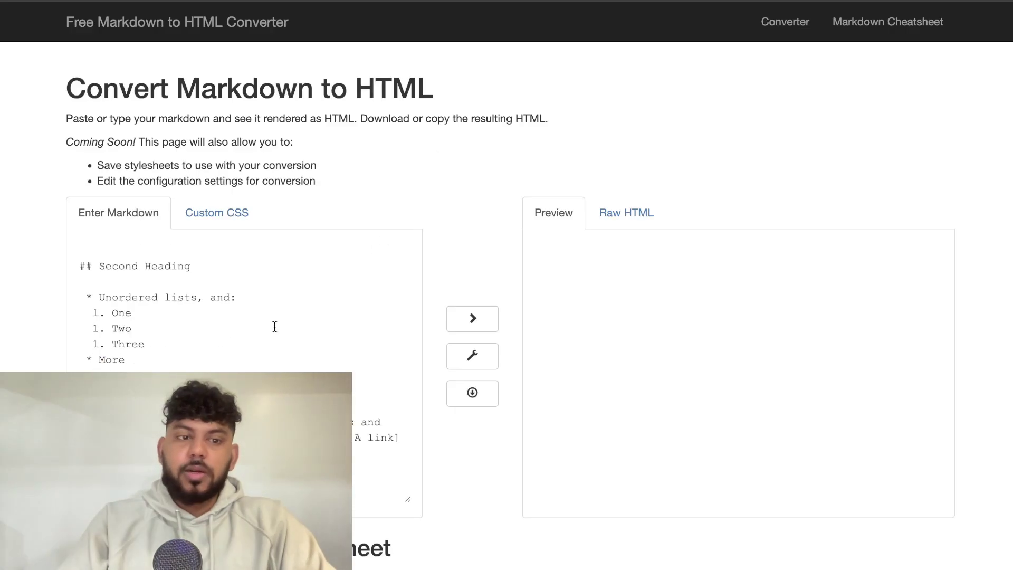
click(275, 328)
key(super+v)
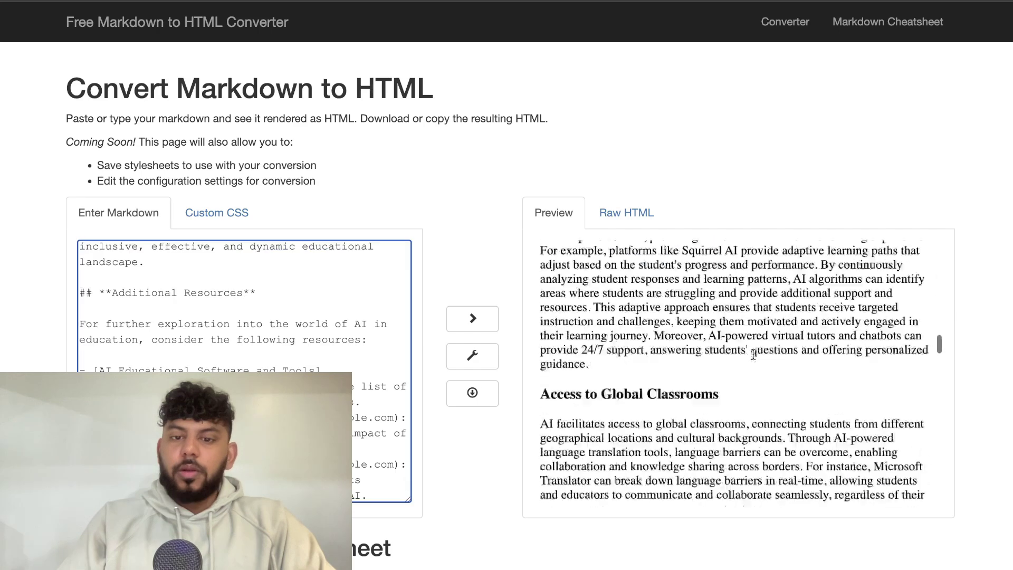
scroll(739, 343, down, 15)
scroll(754, 355, up, 10)
scroll(753, 355, up, 10)
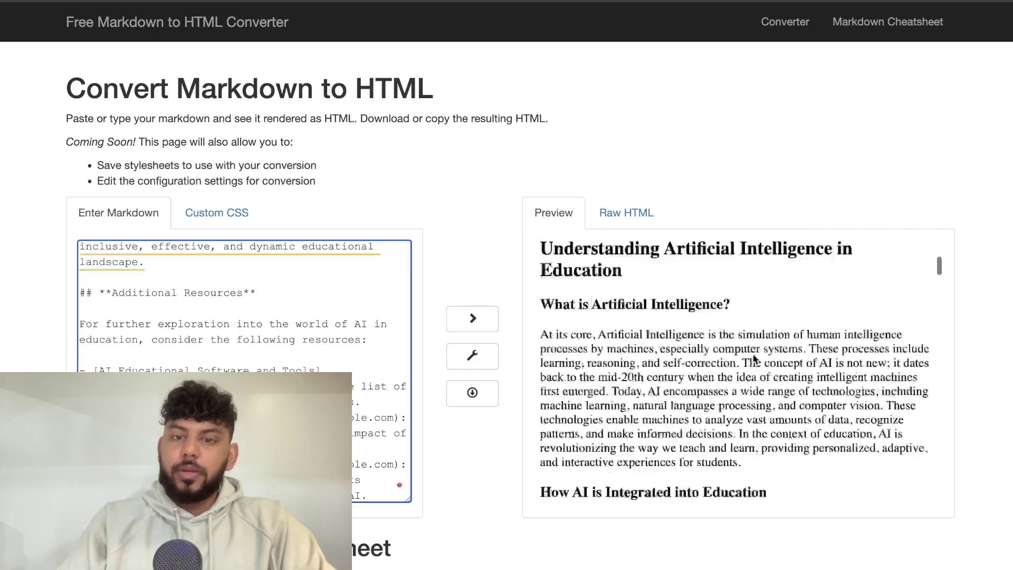
scroll(754, 354, down, 6)
scroll(754, 355, down, 10)
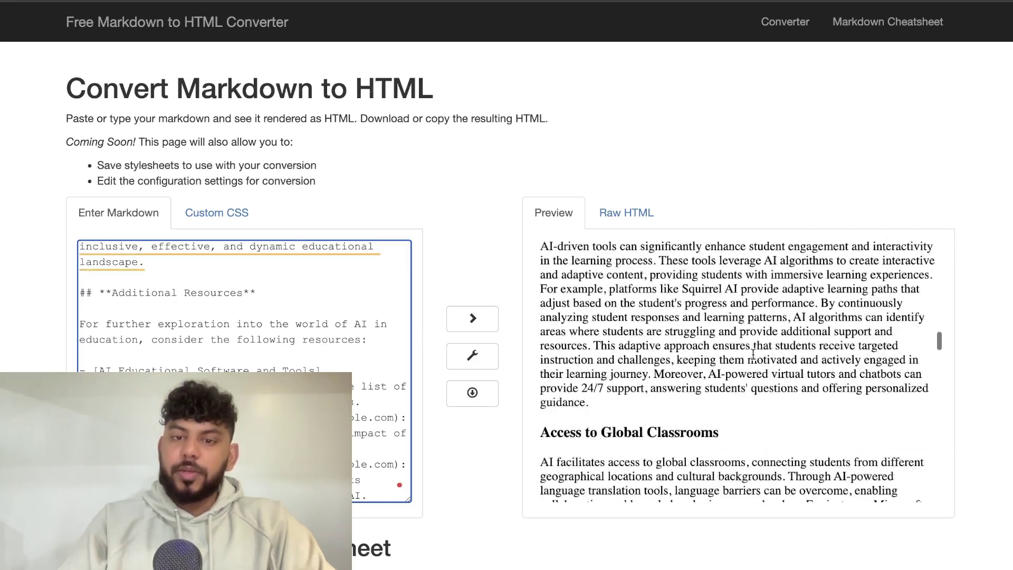
scroll(754, 355, down, 12)
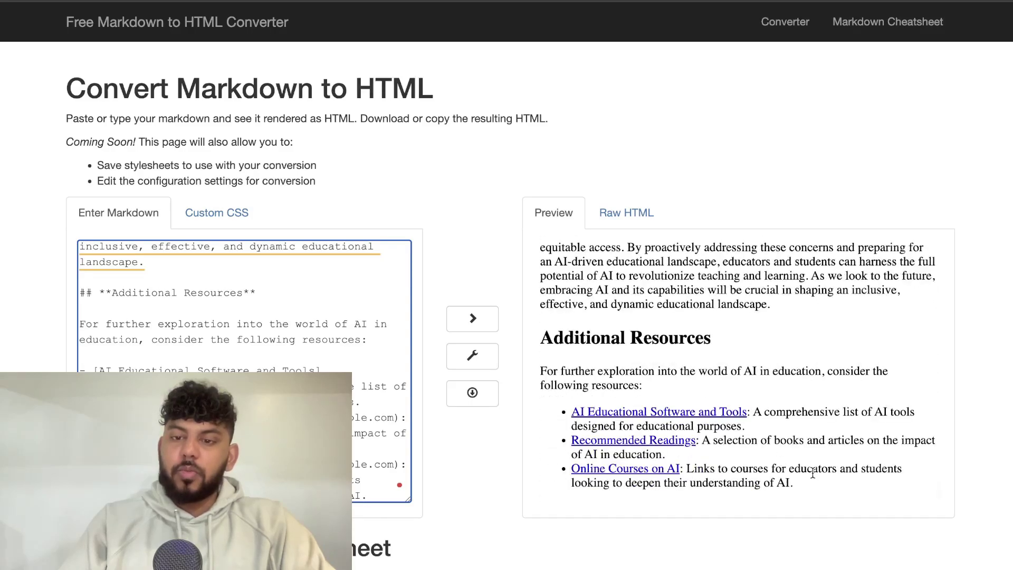
Step: Select the entire rendered HTML Preview and copy it
drag(813, 474, 572, 182)
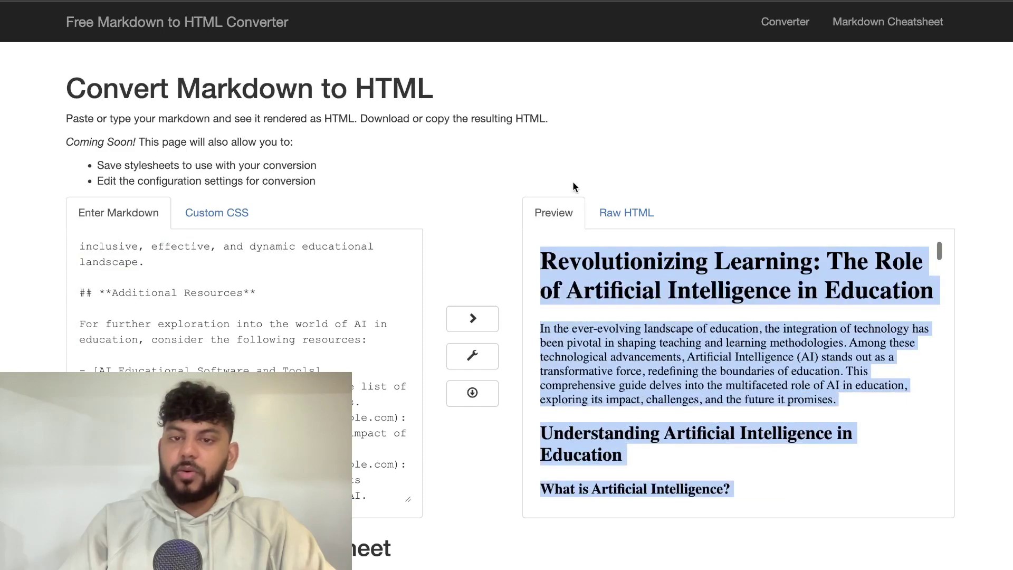
right_click(588, 275)
click(613, 304)
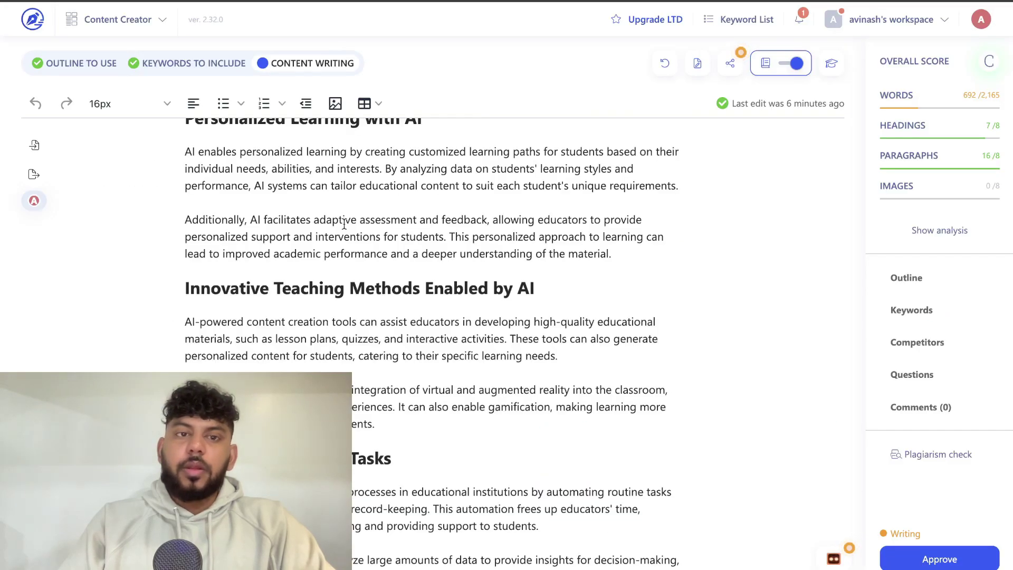
Step: Swap the old draft for the pasted 'Revolutionizing Learning' article (1,597 words, 21 headings)
scroll(344, 225, up, 6)
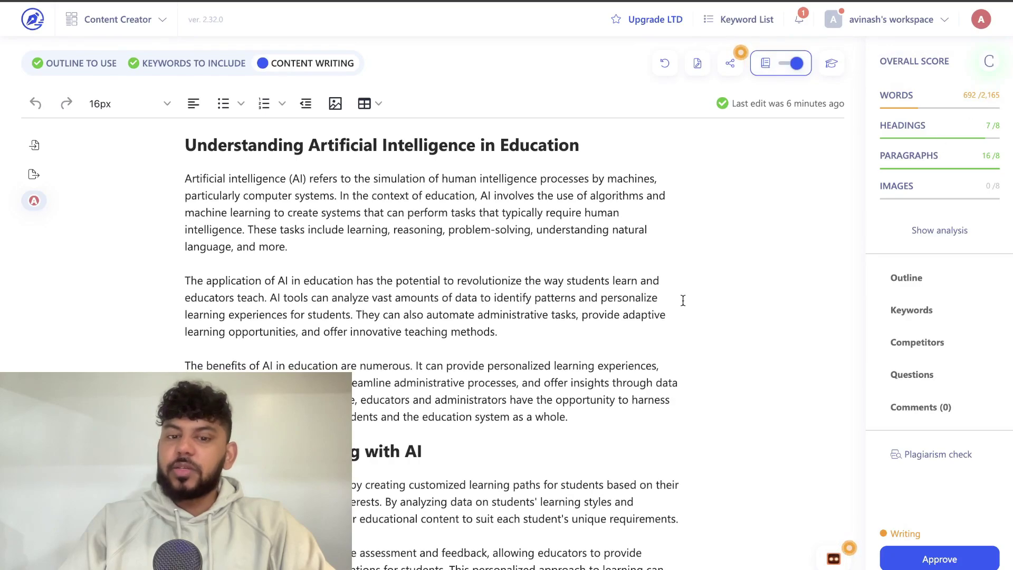
scroll(683, 300, down, 10)
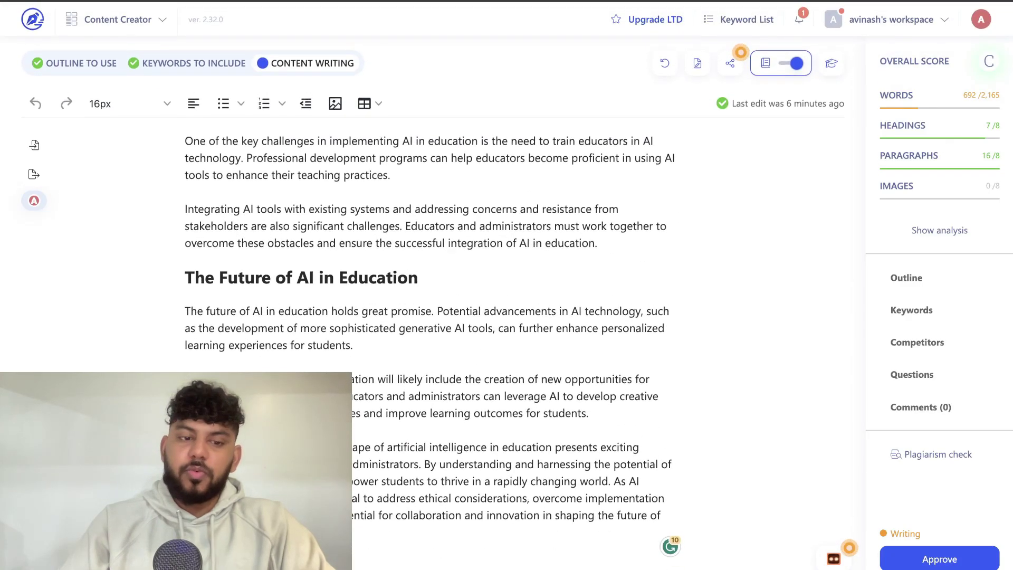
drag(676, 528, 169, 144)
key(BackSpace)
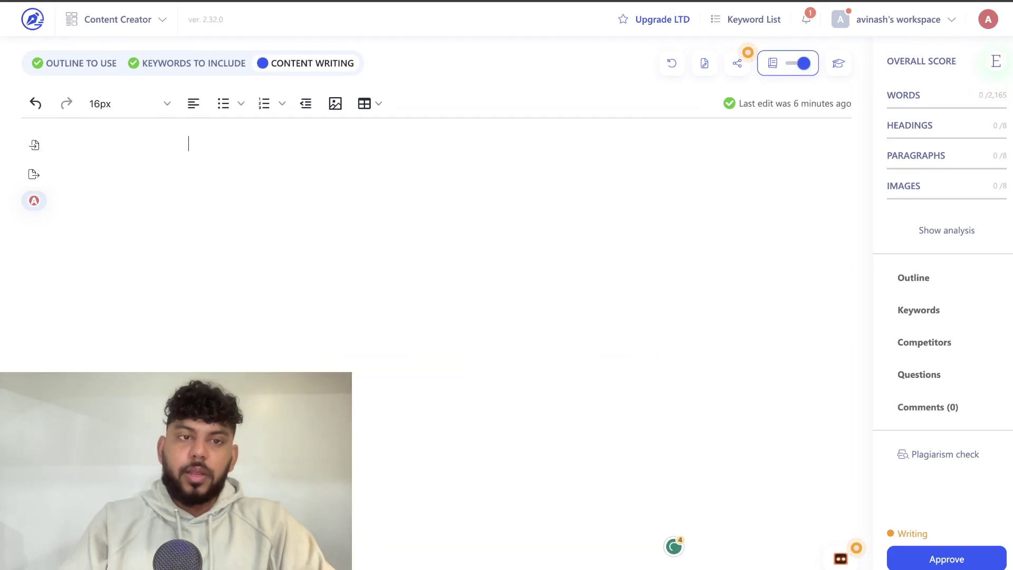
key(ctrl+z)
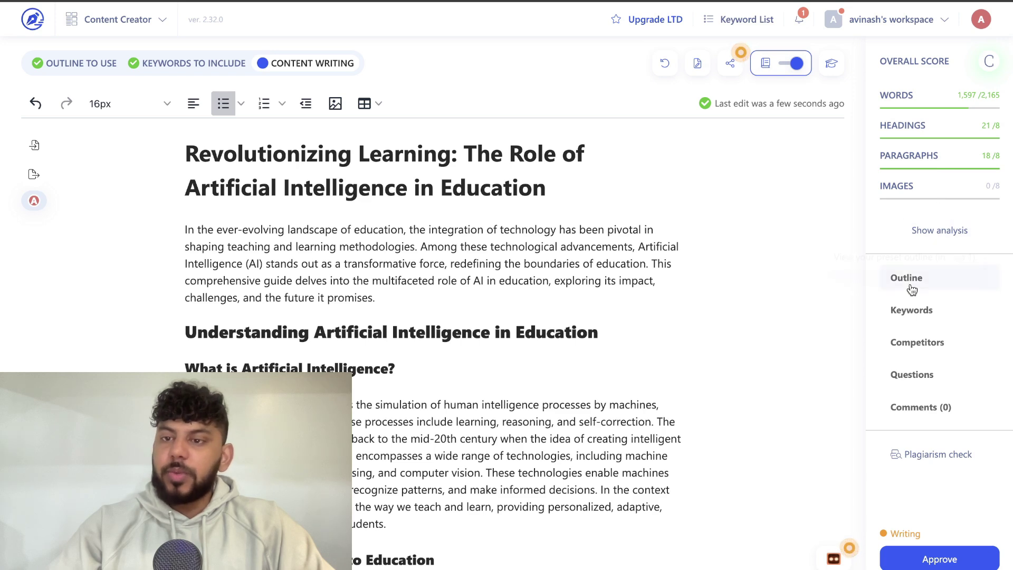
click(912, 311)
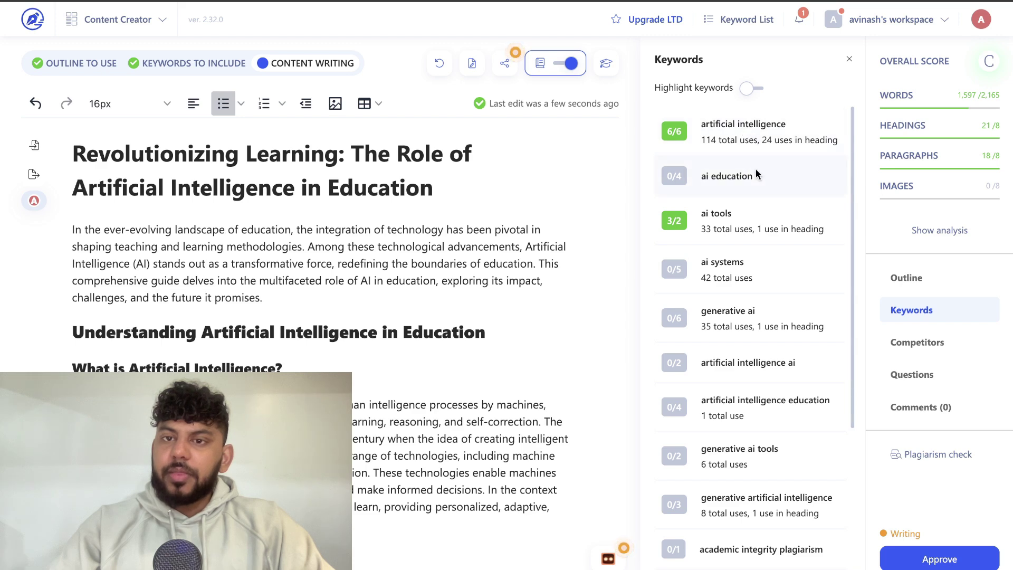
Step: Insert 'ai' before 'education' in the article's introduction
scroll(756, 175, down, 4)
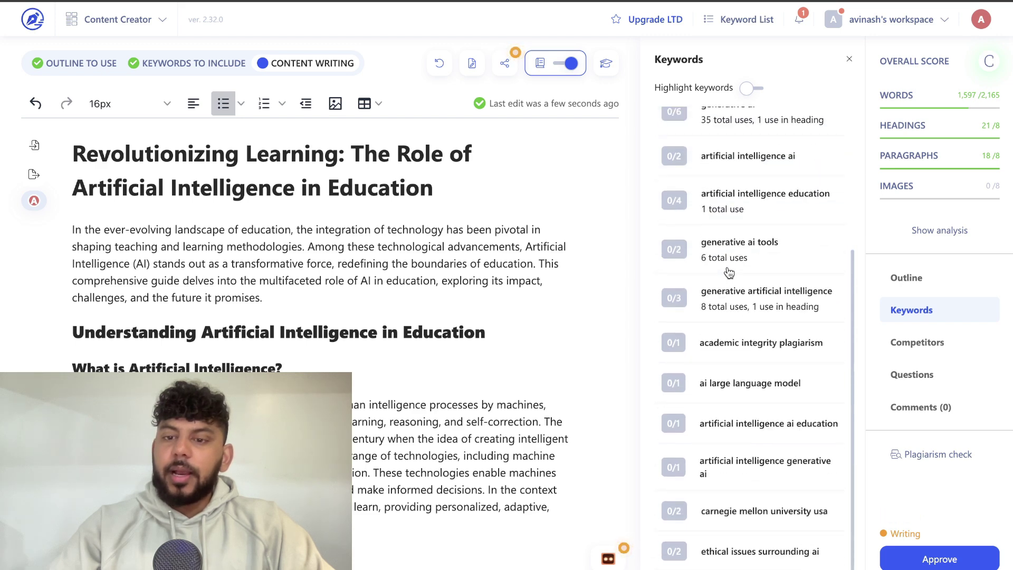
scroll(729, 272, up, 4)
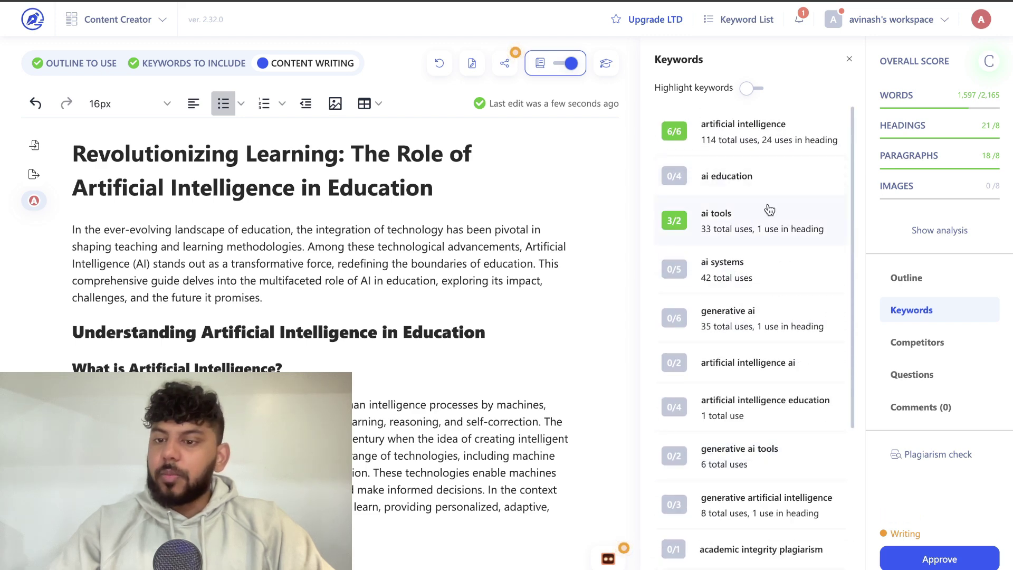
click(241, 232)
text(ai)
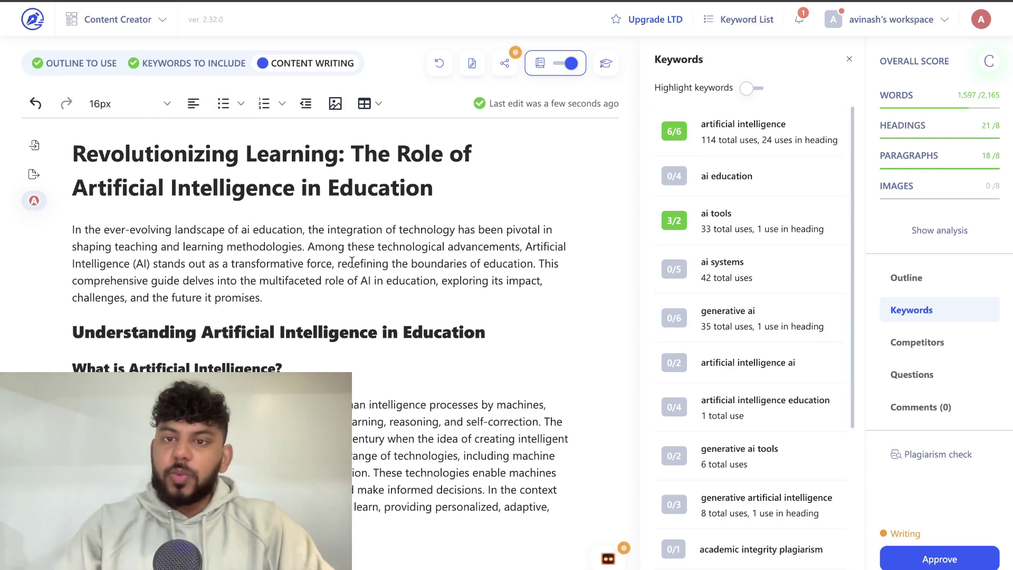
Step: Delete 'in' so the phrase 'AI in education' reads 'AI education'
scroll(345, 302, down, 2)
scroll(319, 323, down, 4)
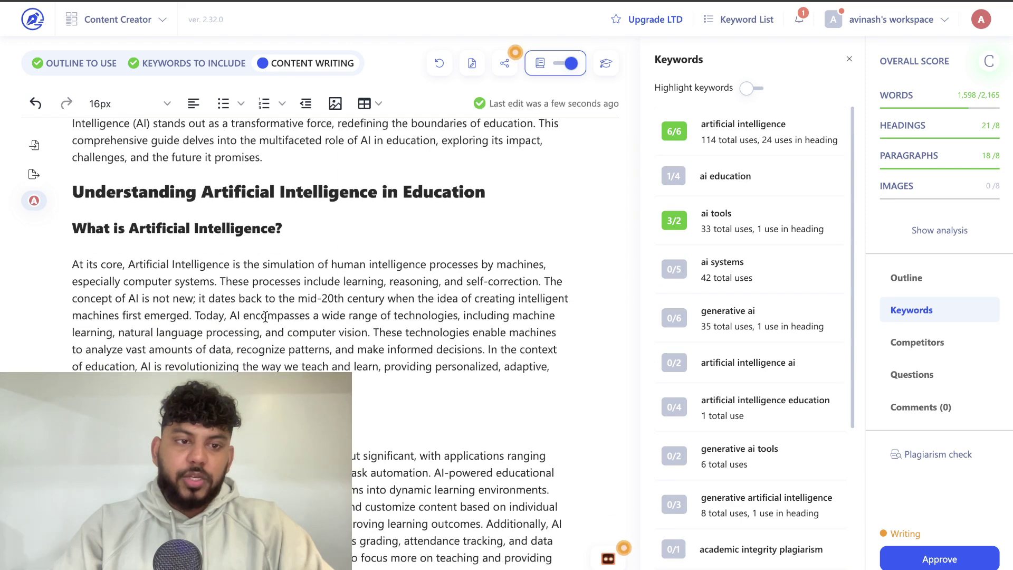
scroll(272, 308, down, 5)
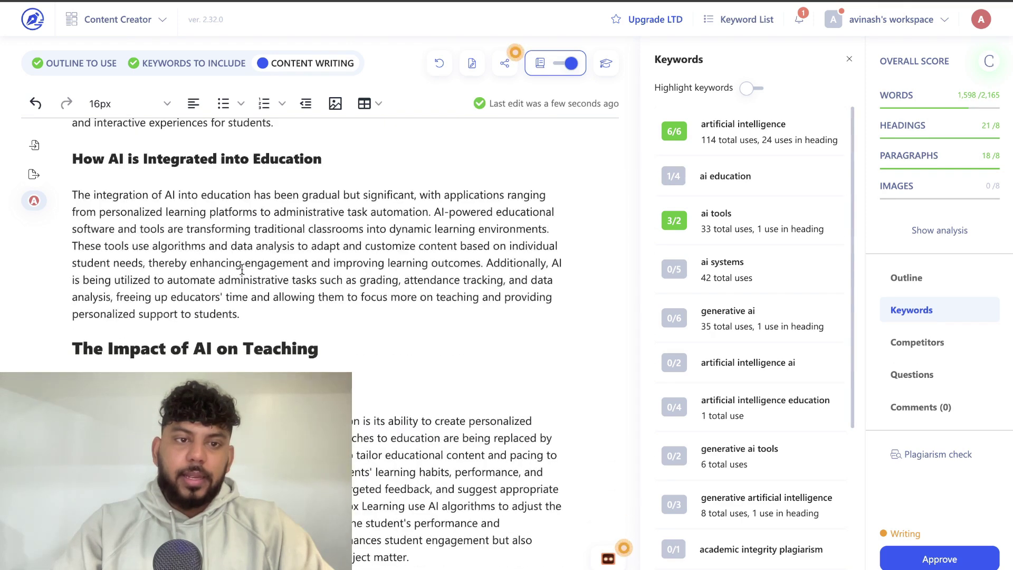
scroll(211, 198, down, 10)
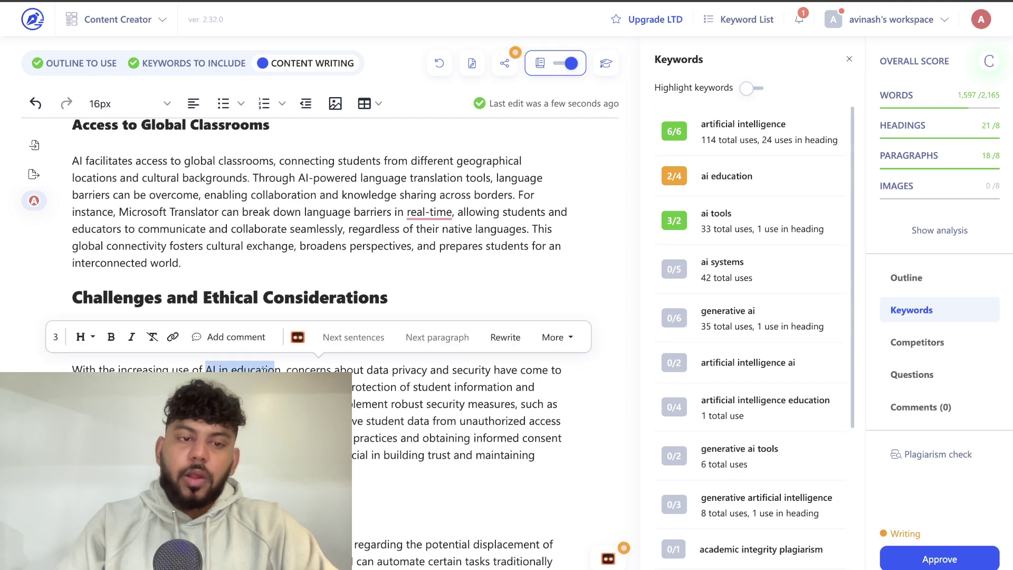
click(235, 367)
key(BackSpace)
key(BackSpace)
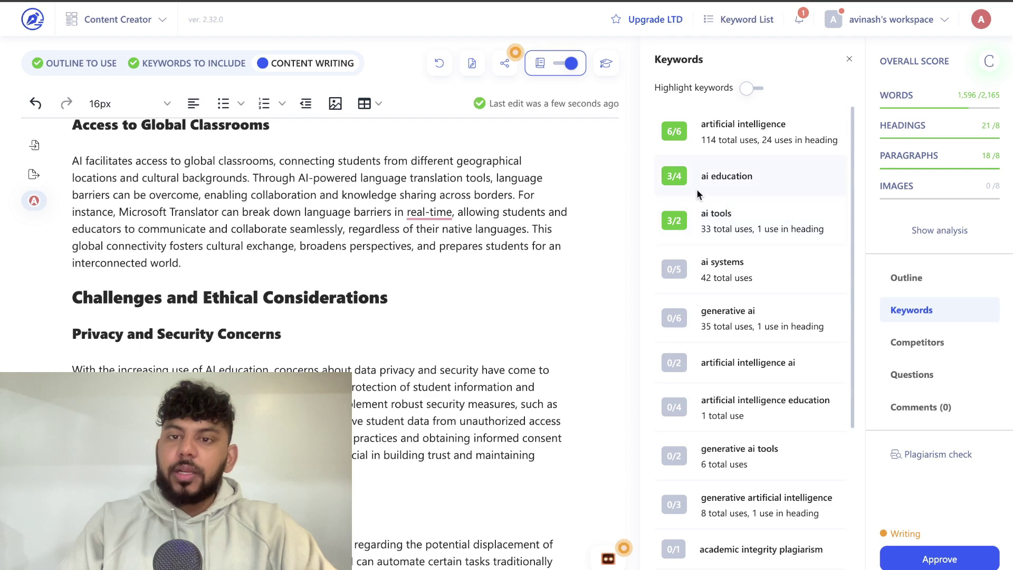
Step: Check example uses of the 'ai systems' keyword, back to the full keyword list
scroll(448, 338, down, 3)
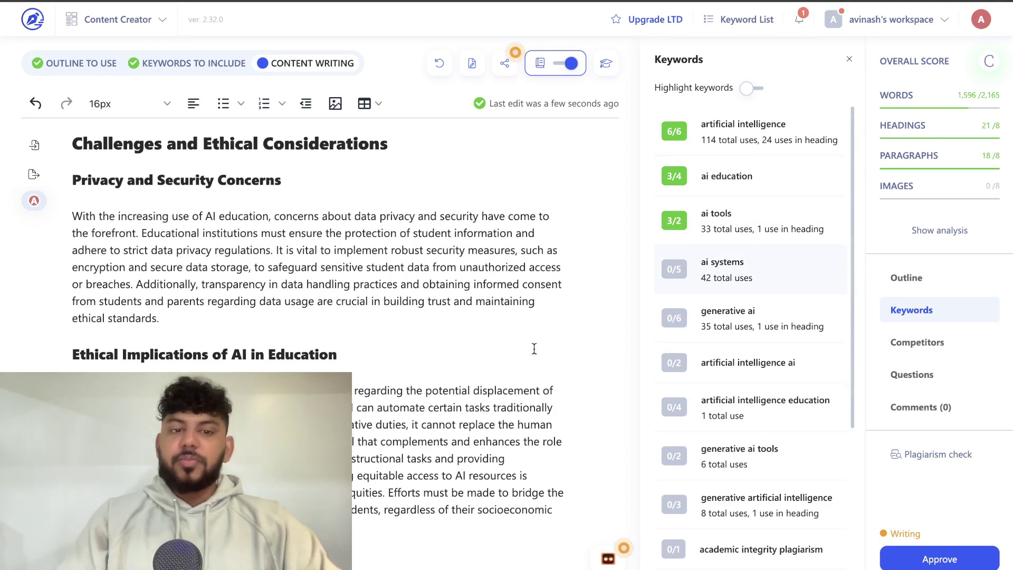
scroll(485, 370, down, 1)
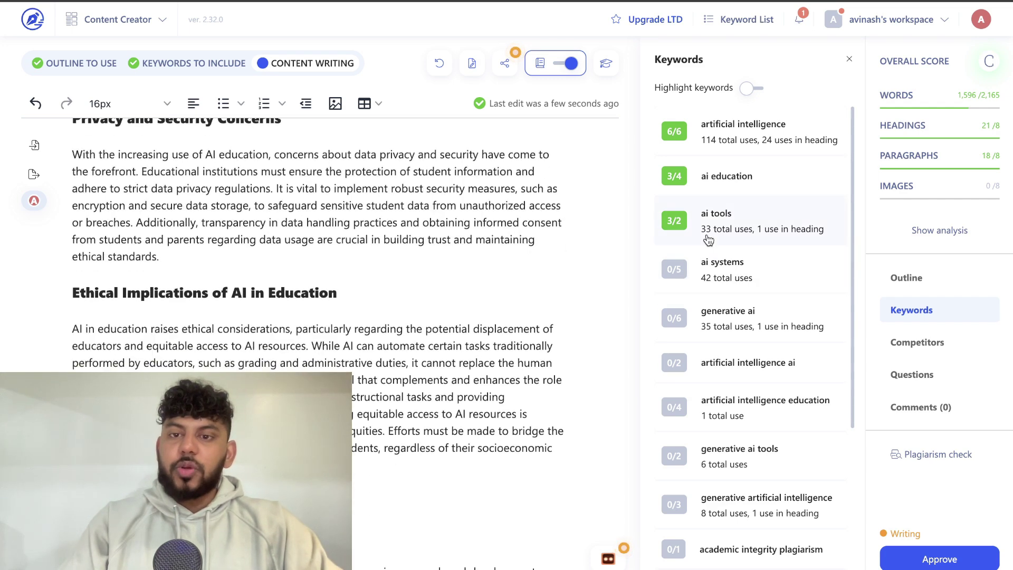
scroll(526, 291, down, 2)
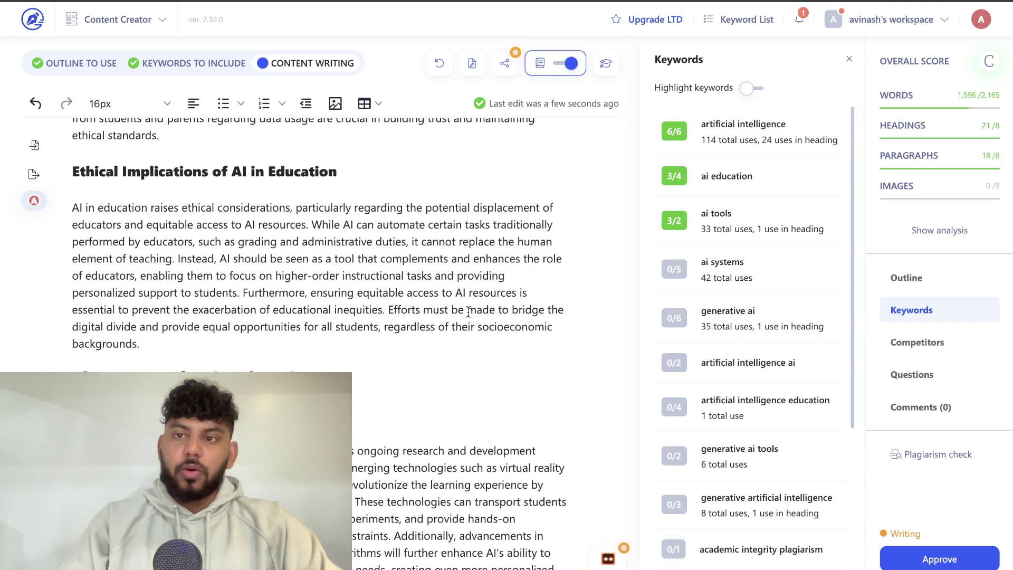
click(726, 270)
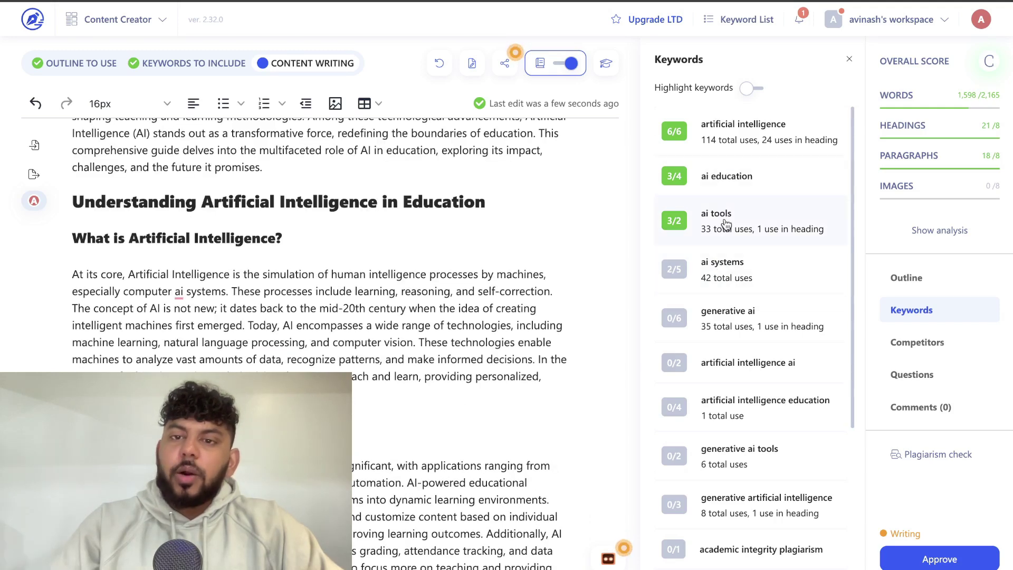
click(712, 281)
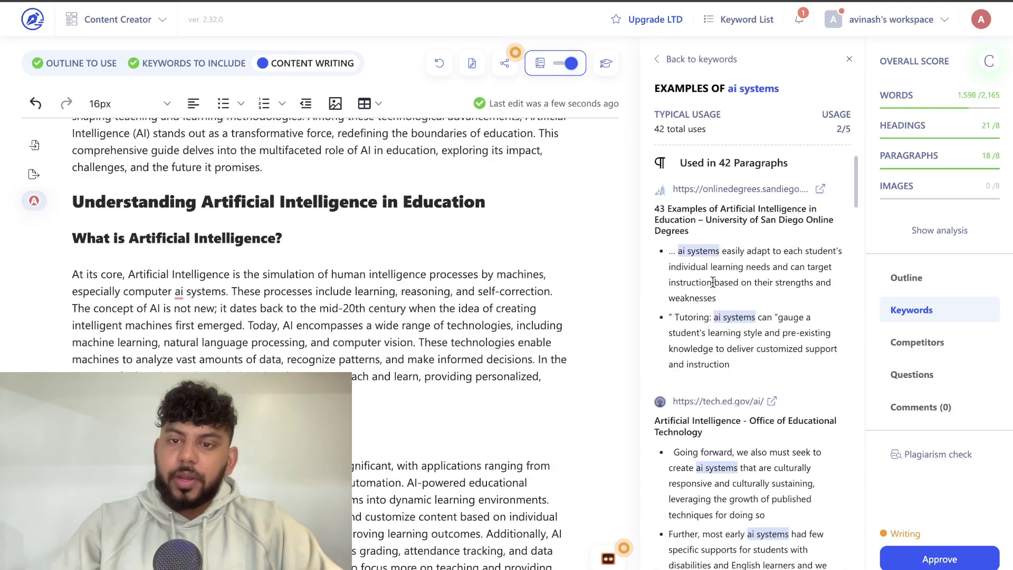
scroll(713, 282, down, 6)
scroll(713, 282, up, 8)
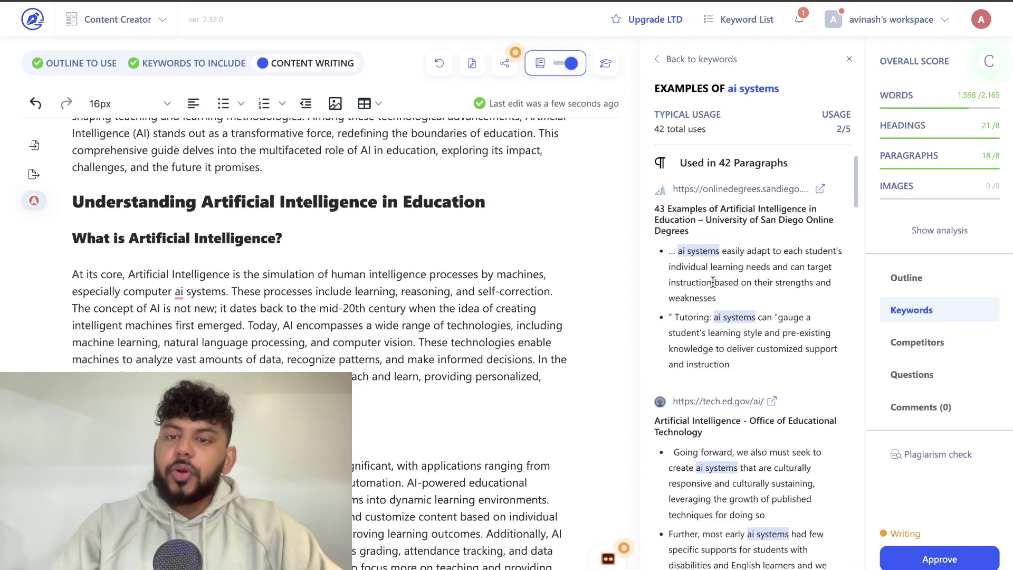
click(663, 64)
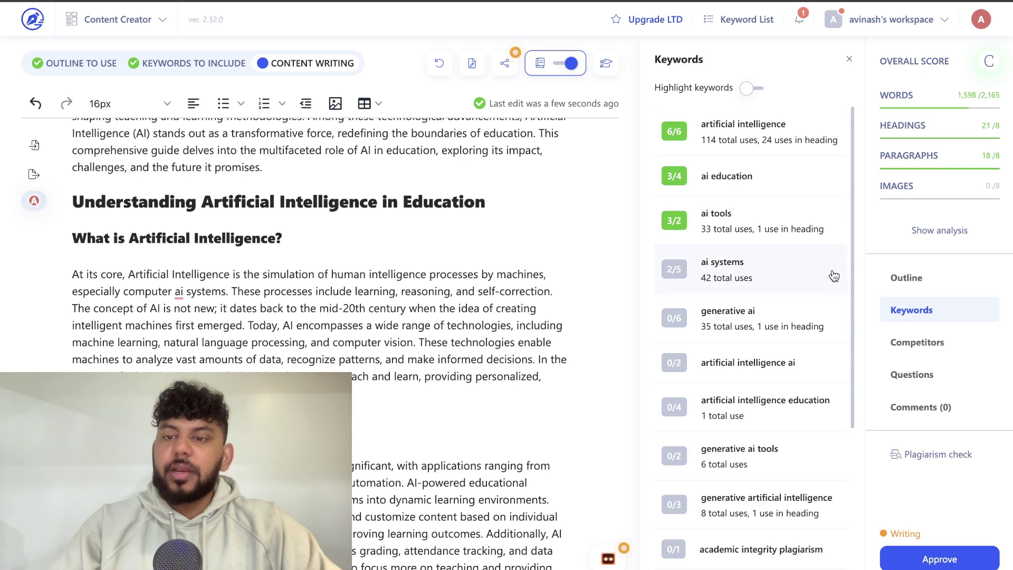
Step: Browse the competing top-ranked articles in the Competitors panel
click(917, 344)
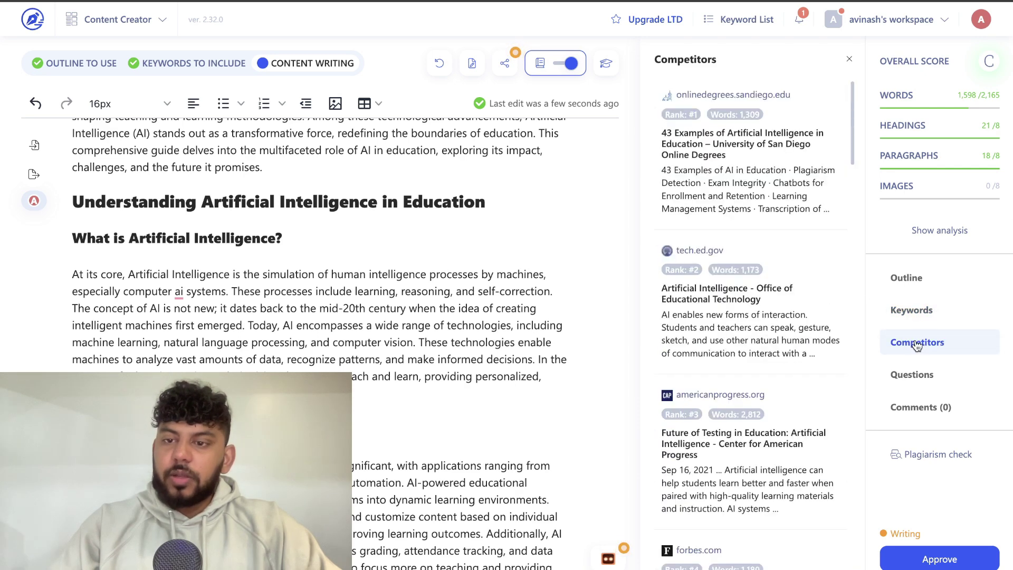
scroll(740, 129, down, 2)
scroll(749, 169, up, 3)
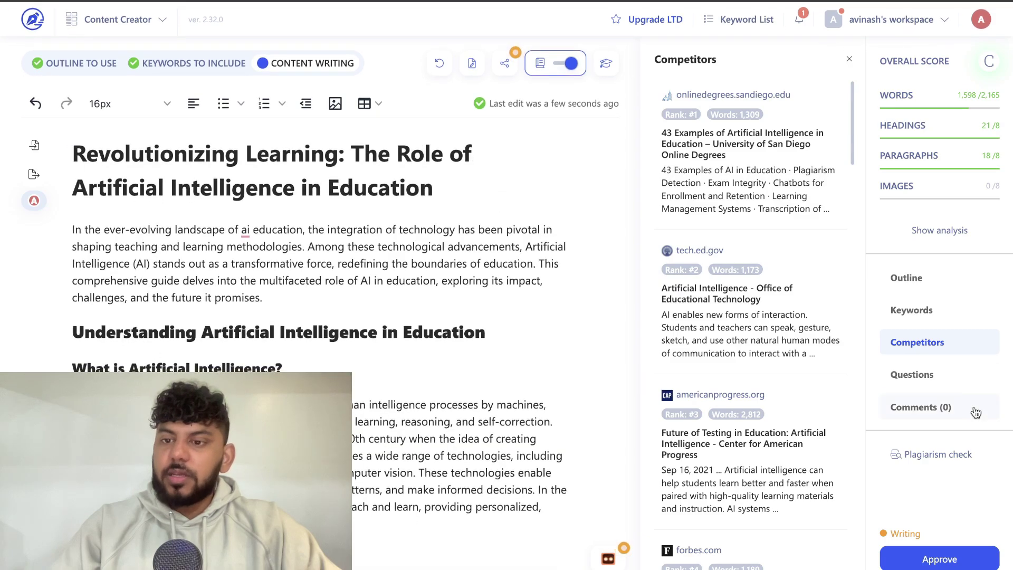
Step: Copy the pros and cons of artificial intelligence in education question from Questions
click(945, 376)
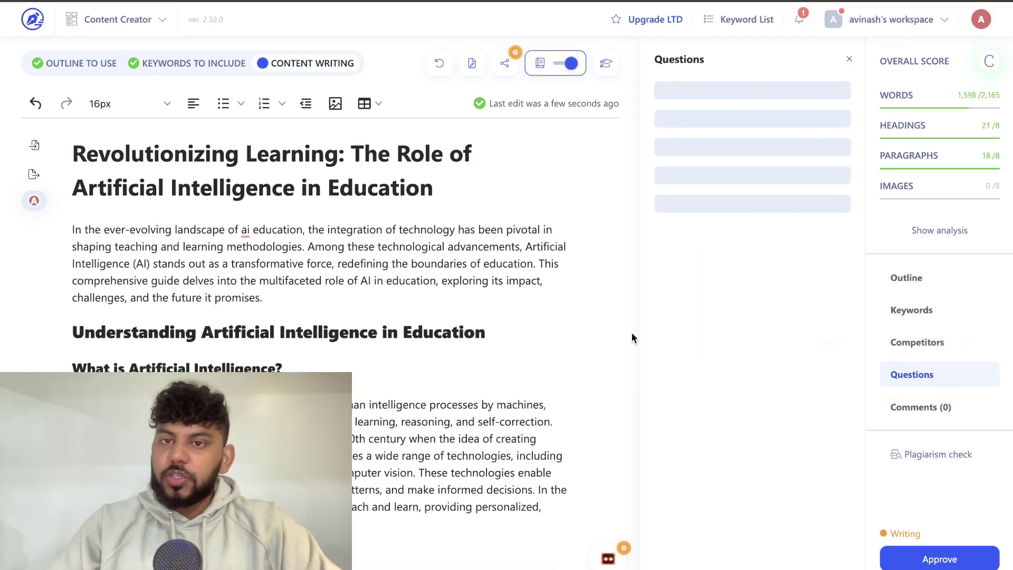
scroll(450, 319, down, 15)
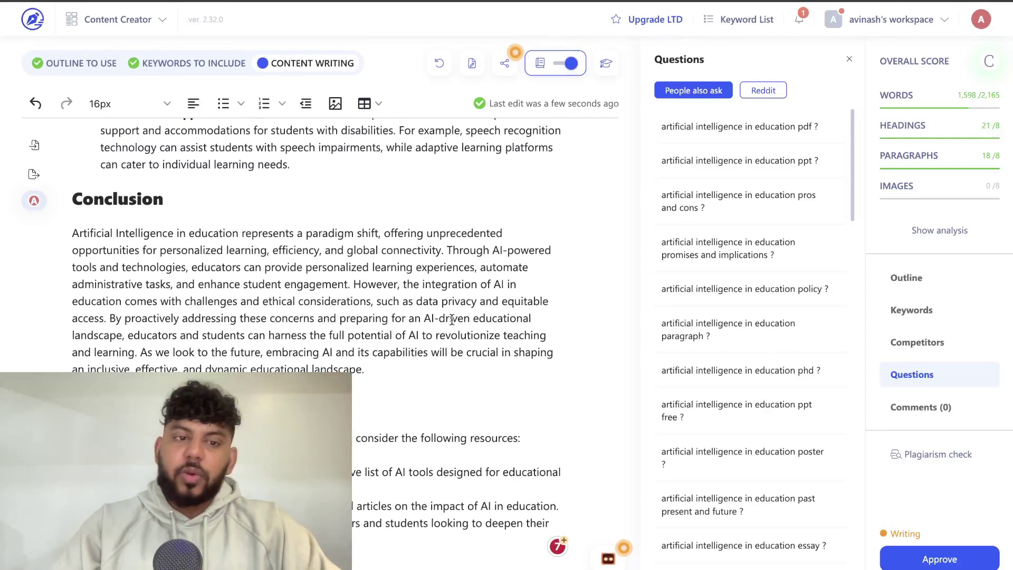
scroll(451, 320, up, 6)
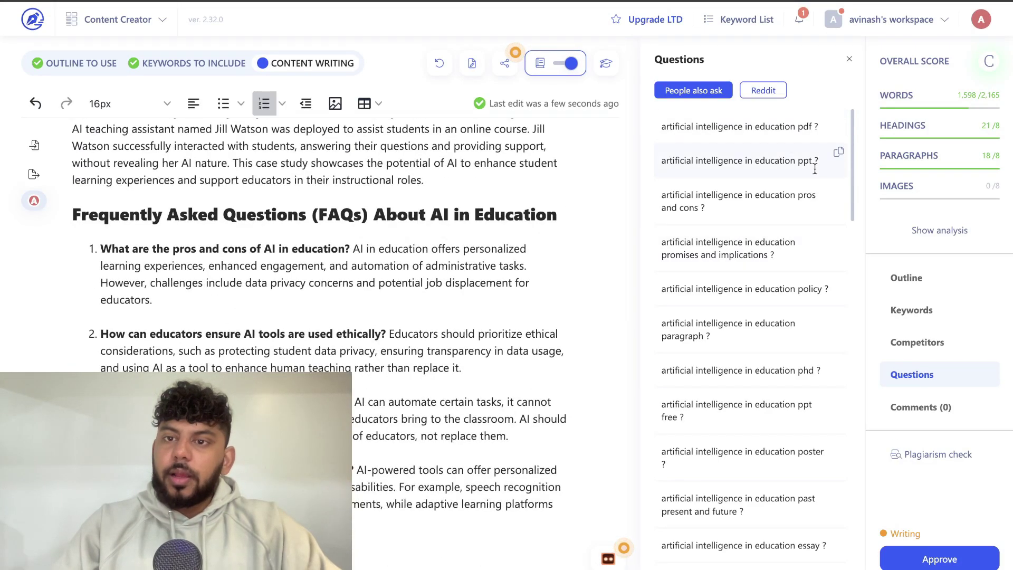
click(836, 193)
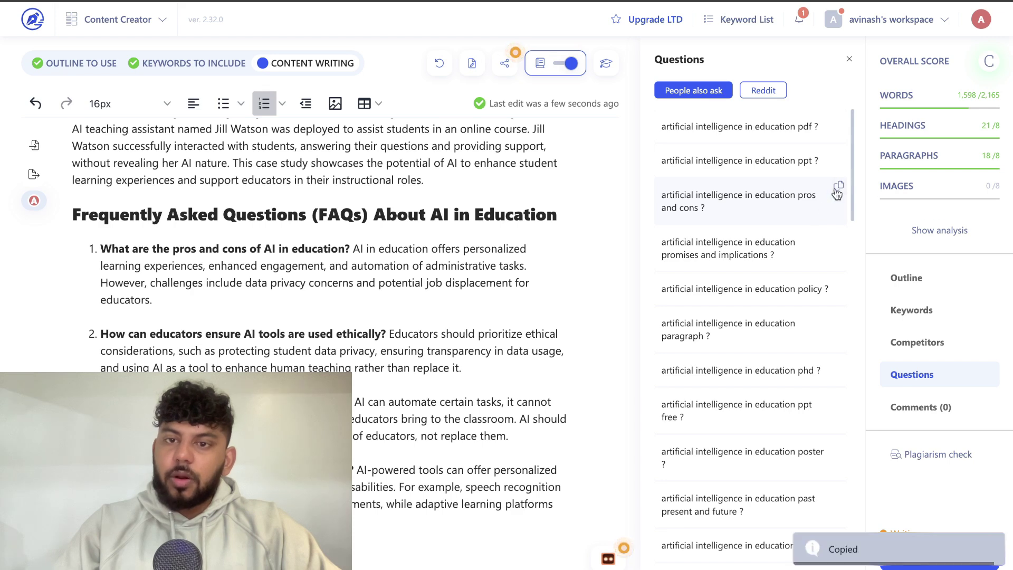
scroll(327, 264, down, 2)
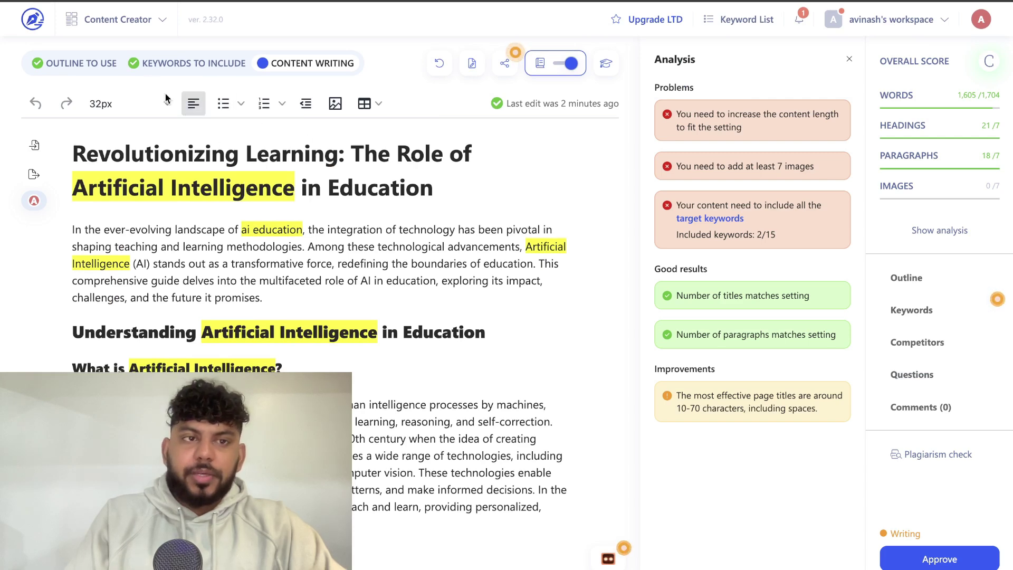
Step: Return to Keywords to Include and add 'ai tool' to the keyword list
click(178, 64)
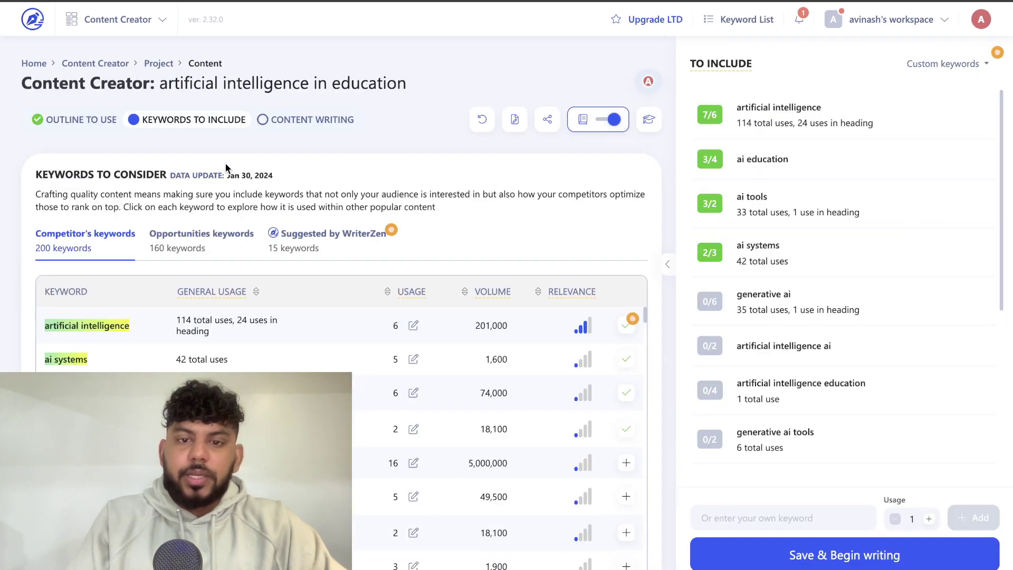
scroll(226, 168, down, 3)
scroll(288, 318, down, 6)
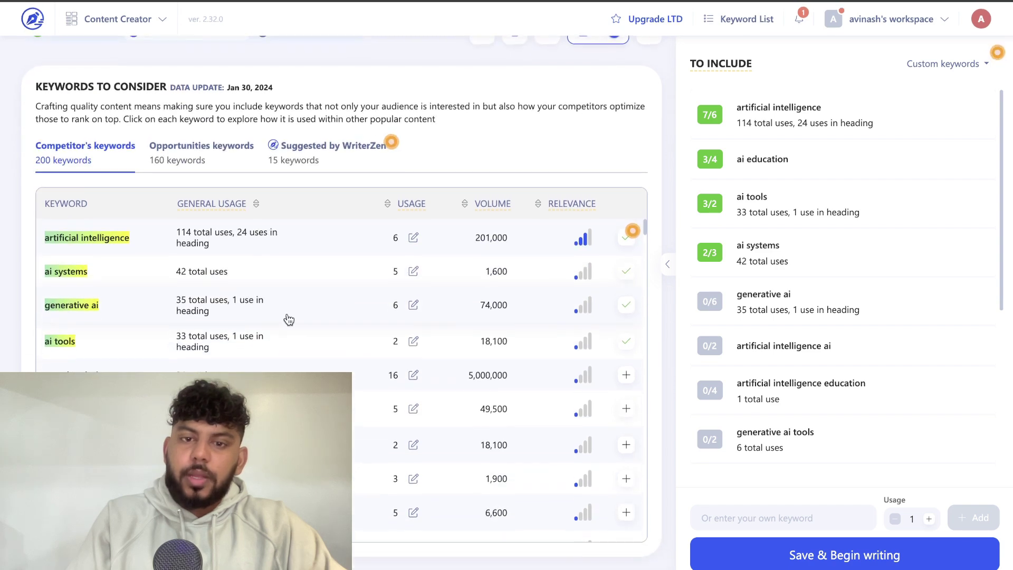
scroll(376, 315, up, 10)
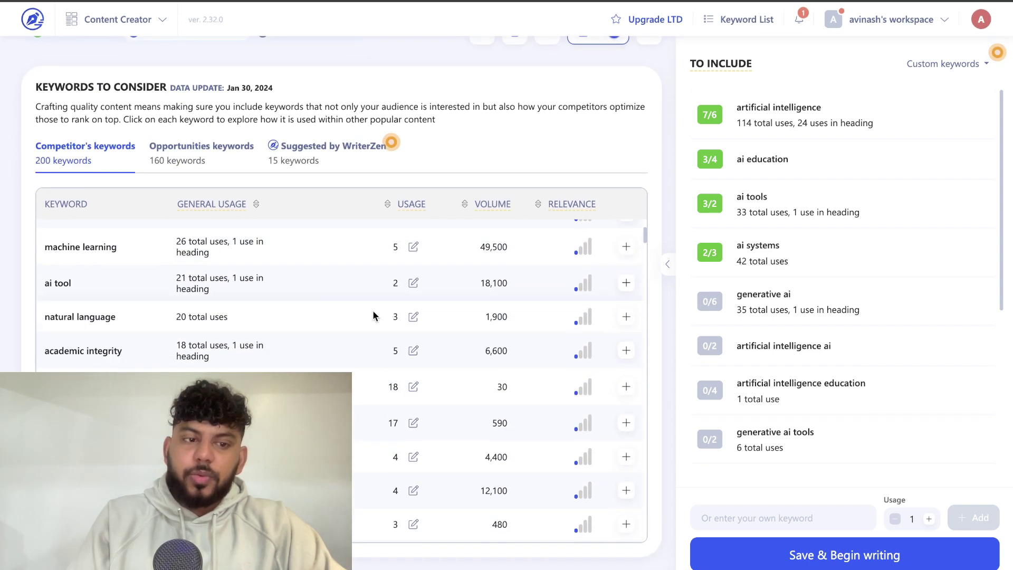
scroll(464, 320, up, 4)
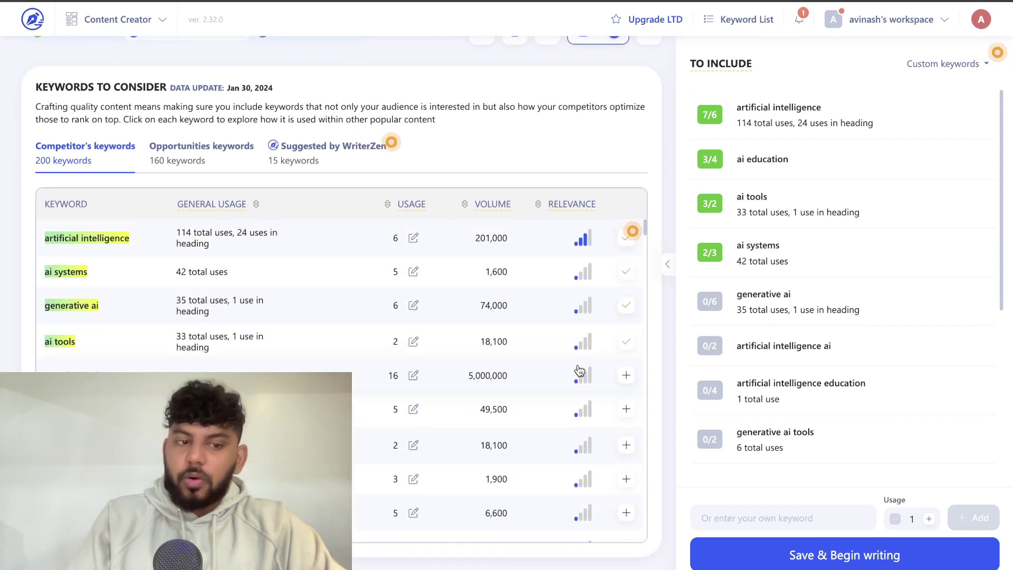
scroll(581, 369, down, 1)
click(627, 436)
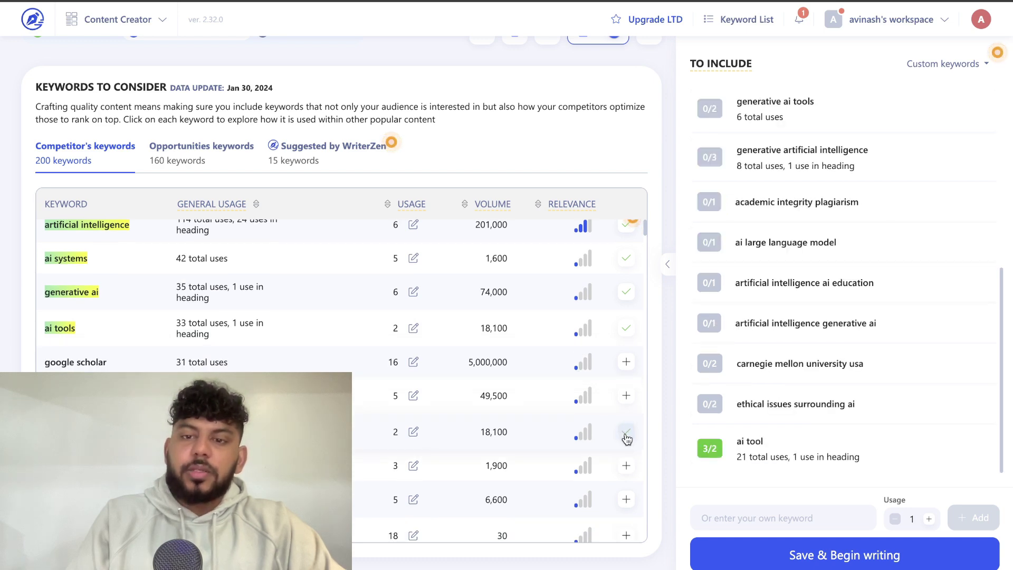
scroll(779, 343, up, 5)
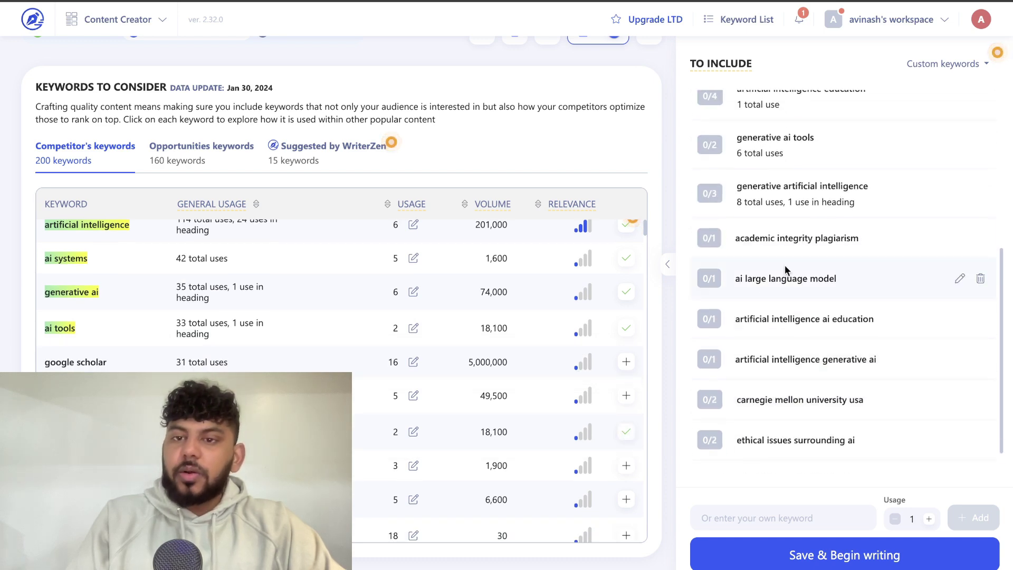
Step: Show the opportunity keywords and the 15 Suggested by WriterZen keywords
click(199, 154)
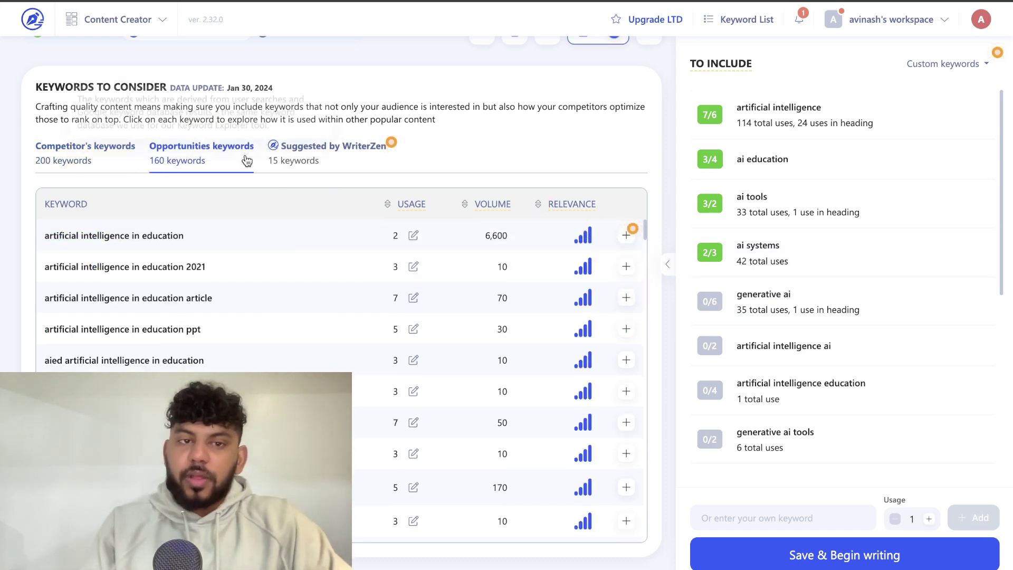
scroll(249, 165, up, 2)
click(312, 236)
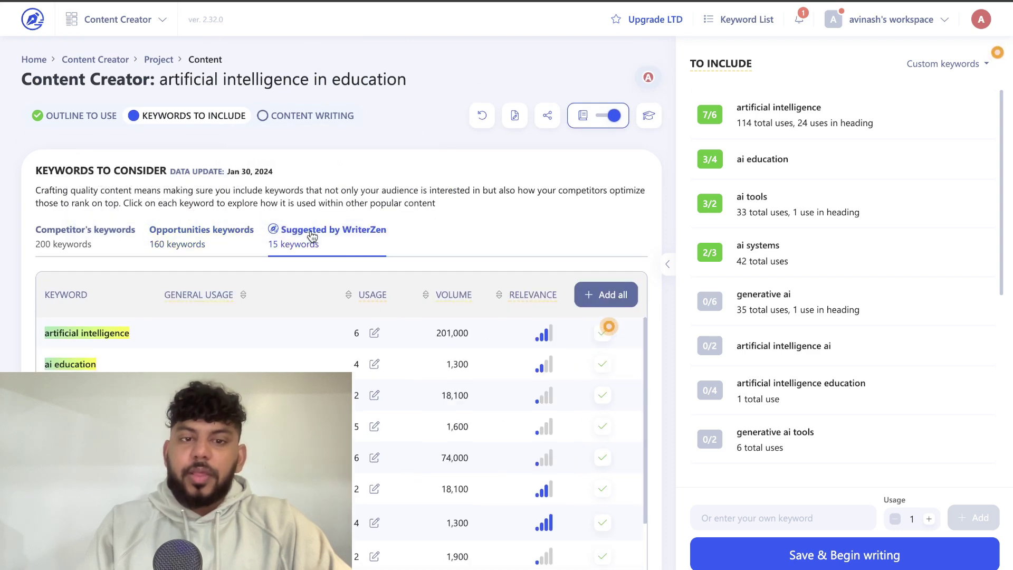
scroll(311, 235, down, 1)
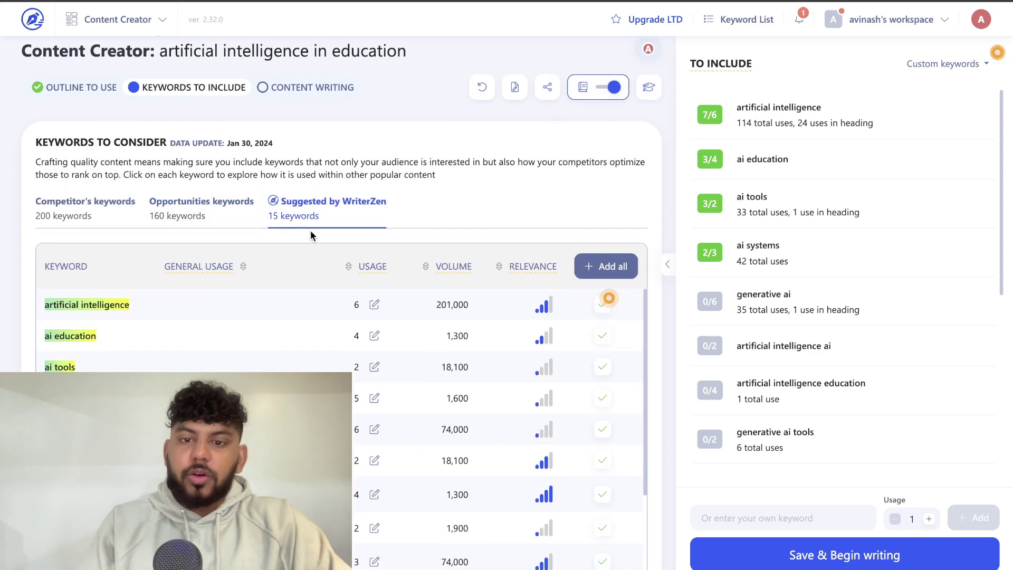
scroll(462, 369, down, 1)
scroll(462, 368, down, 5)
scroll(398, 299, up, 7)
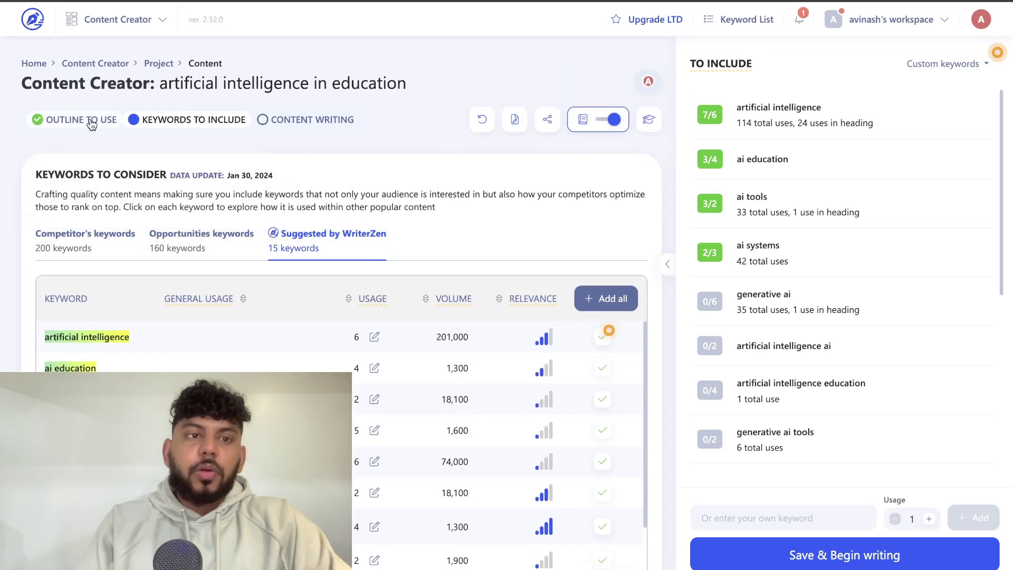
Step: Review competitor articles and the AI-in-education outline in Outline to Use, then save it
click(98, 124)
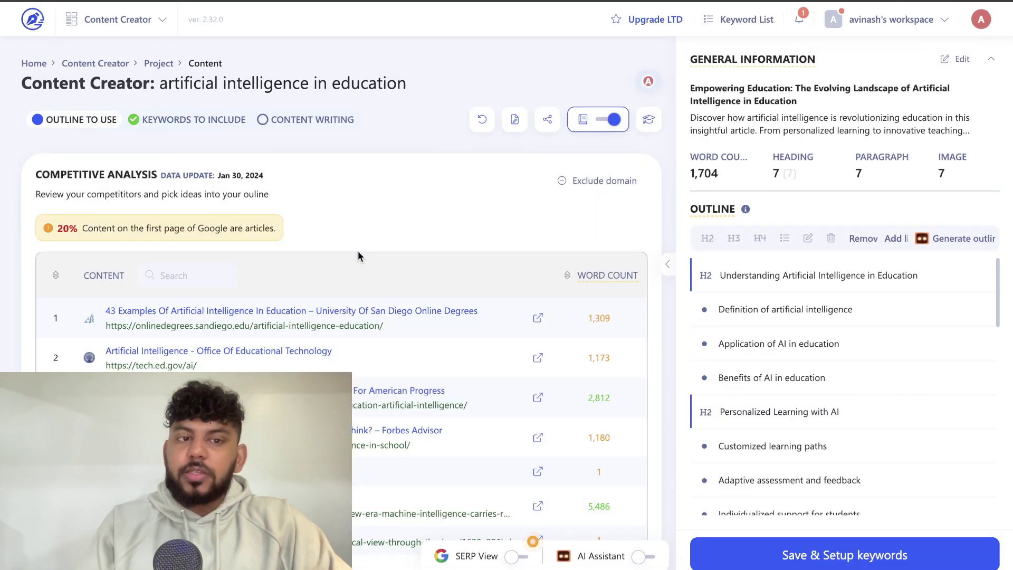
scroll(358, 257, down, 1)
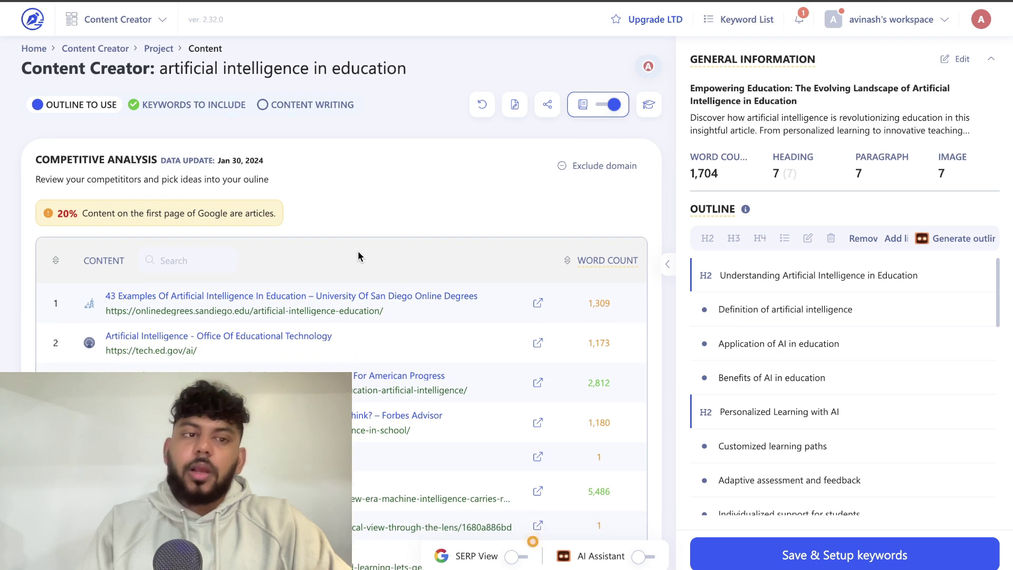
scroll(359, 254, down, 2)
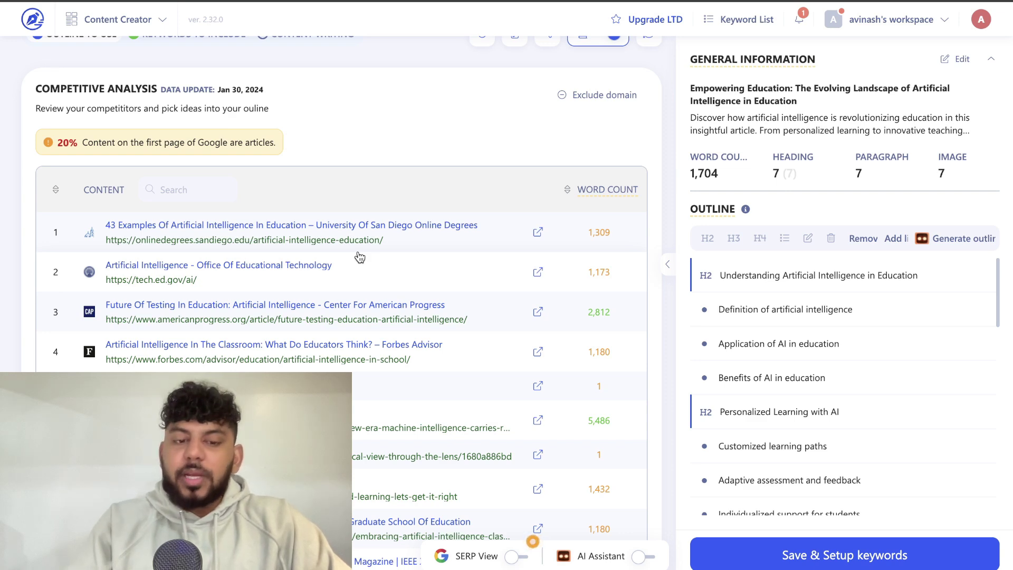
scroll(358, 256, up, 2)
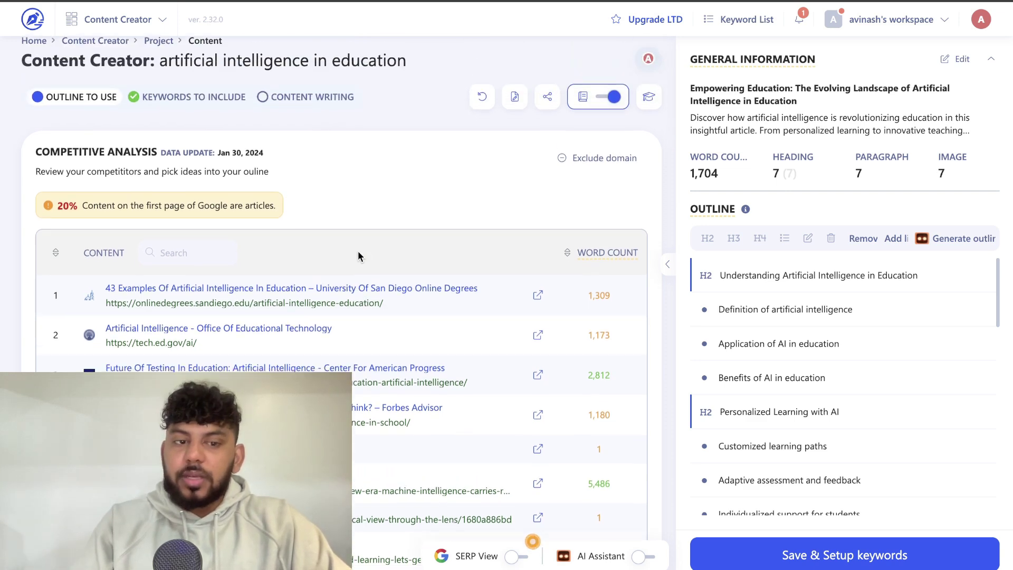
scroll(364, 252, down, 6)
scroll(422, 243, up, 4)
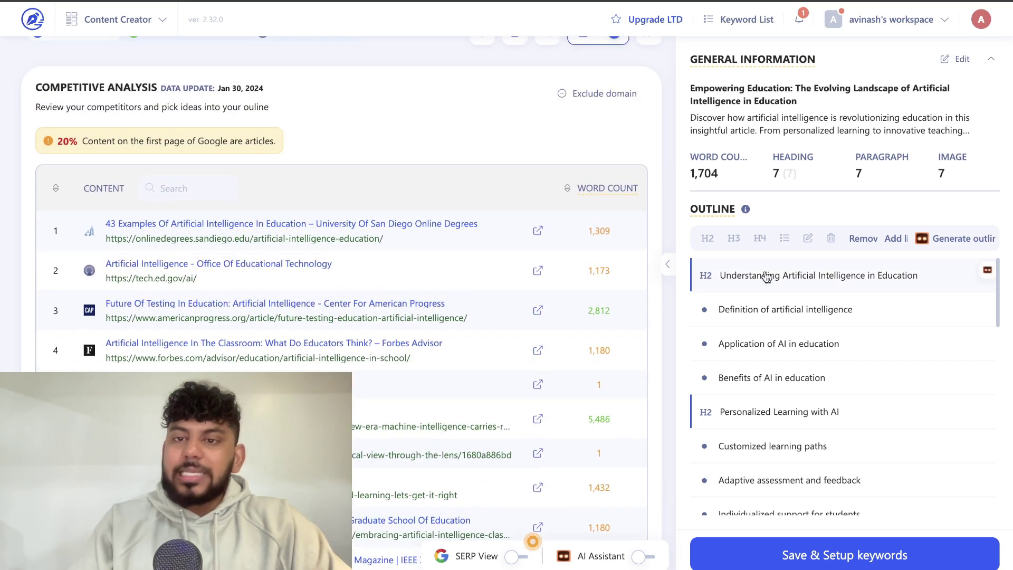
scroll(766, 277, up, 2)
scroll(792, 307, down, 4)
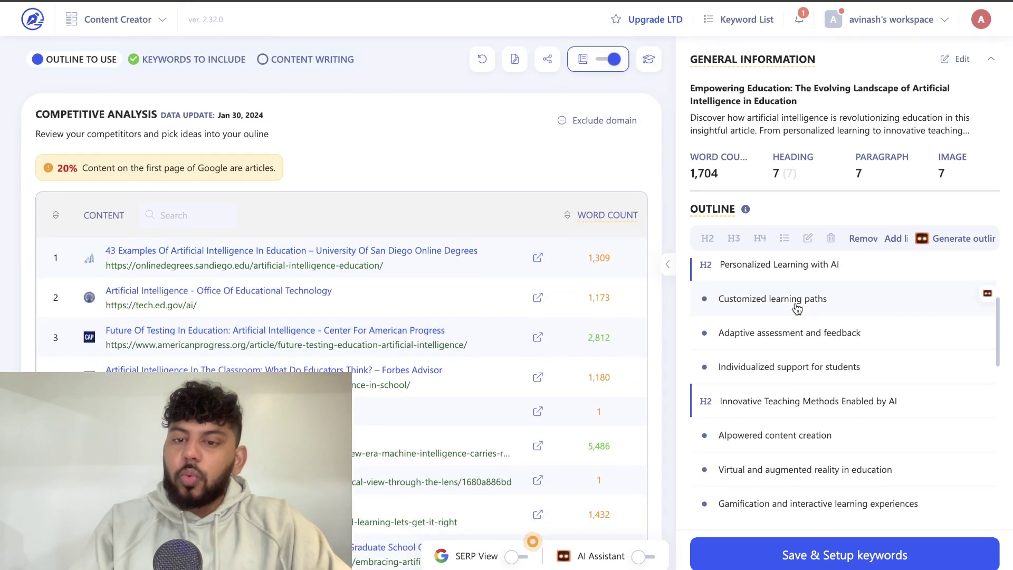
scroll(797, 309, down, 7)
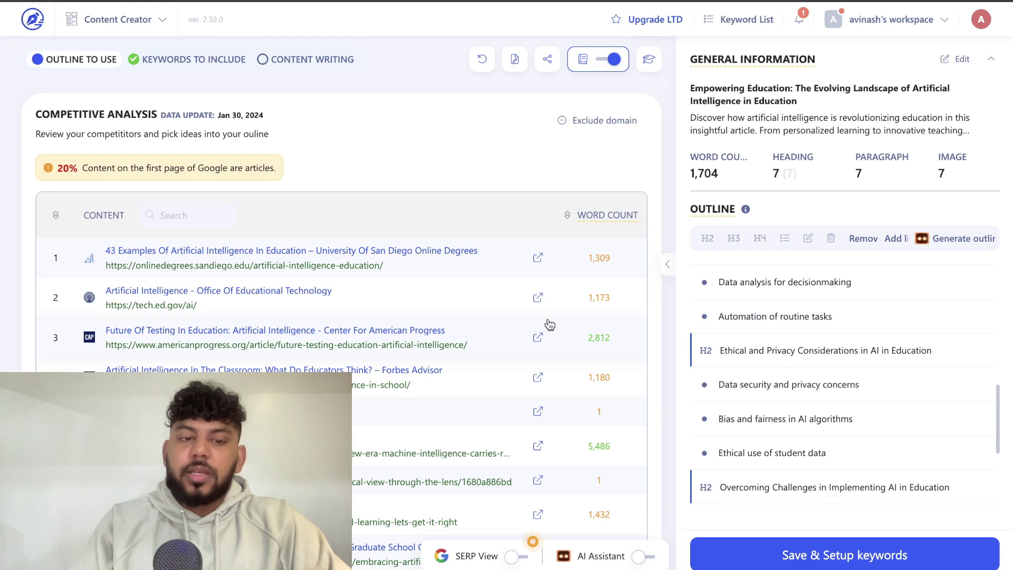
scroll(550, 325, down, 5)
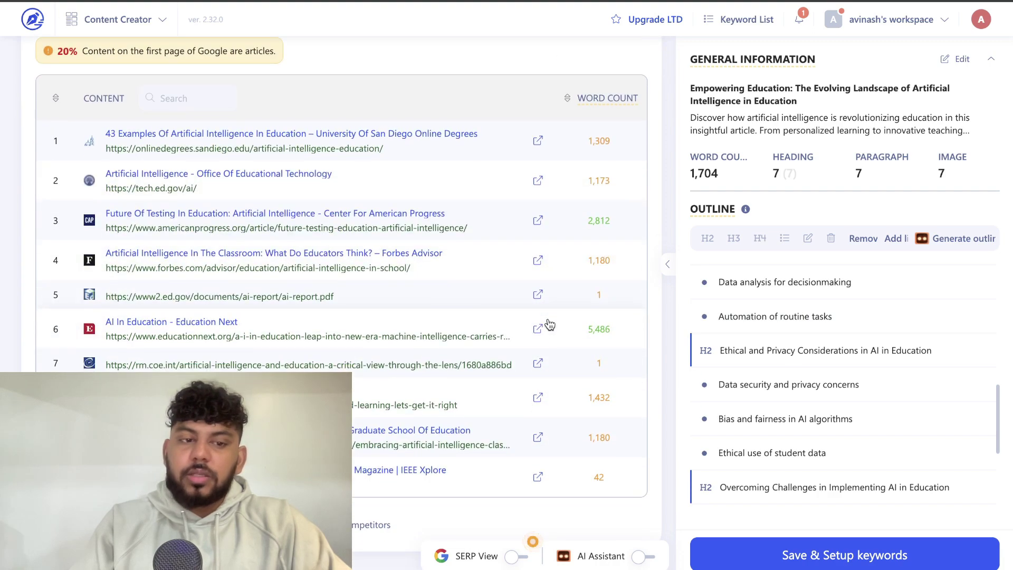
scroll(548, 320, down, 5)
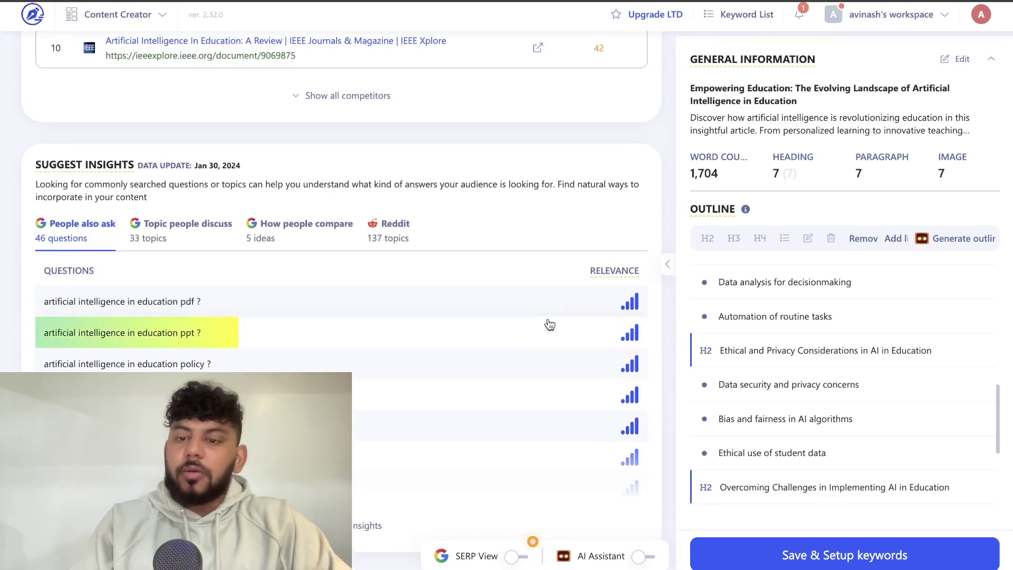
scroll(546, 323, up, 11)
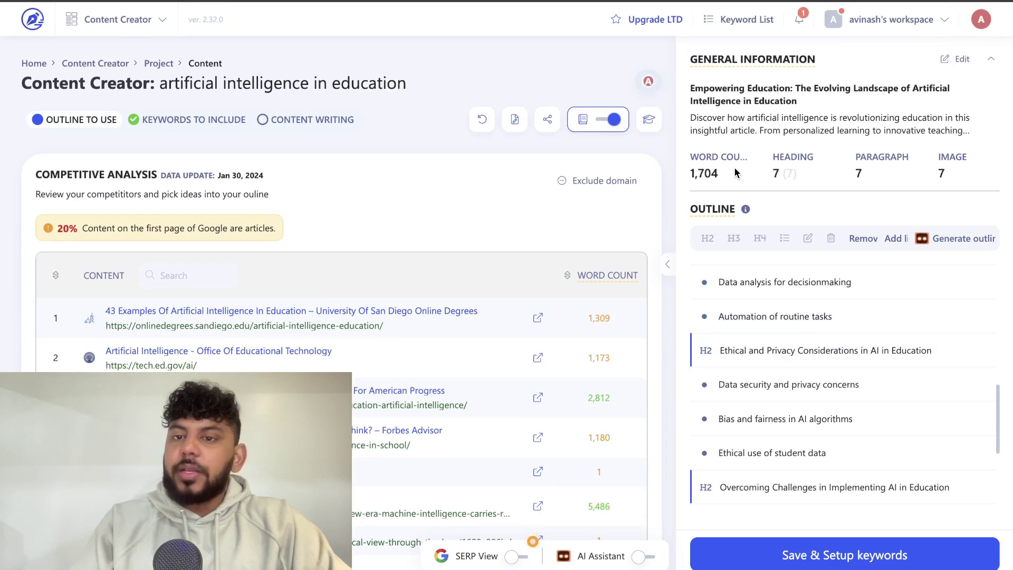
scroll(835, 422, down, 1)
scroll(834, 425, down, 4)
scroll(833, 425, up, 8)
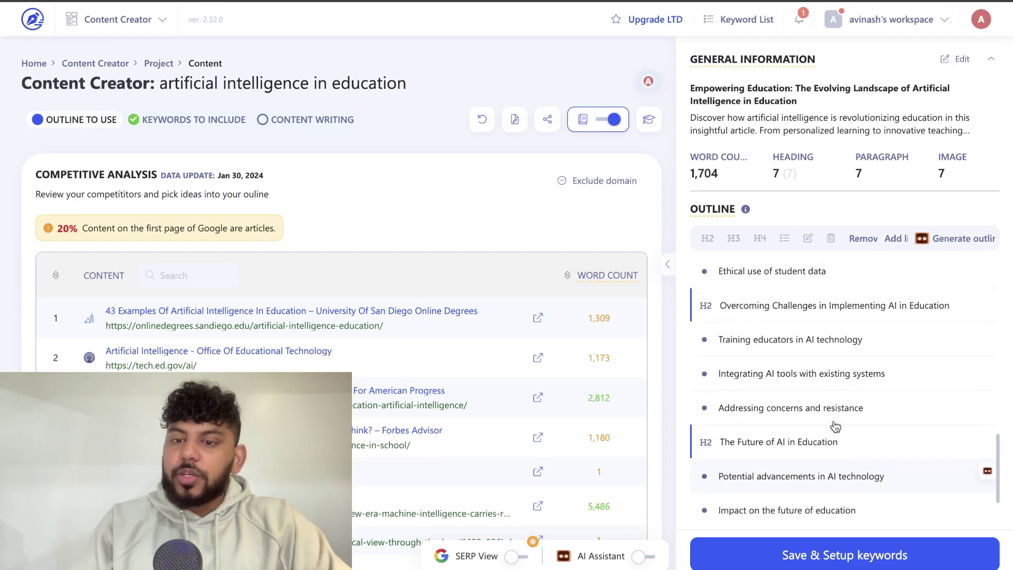
click(821, 556)
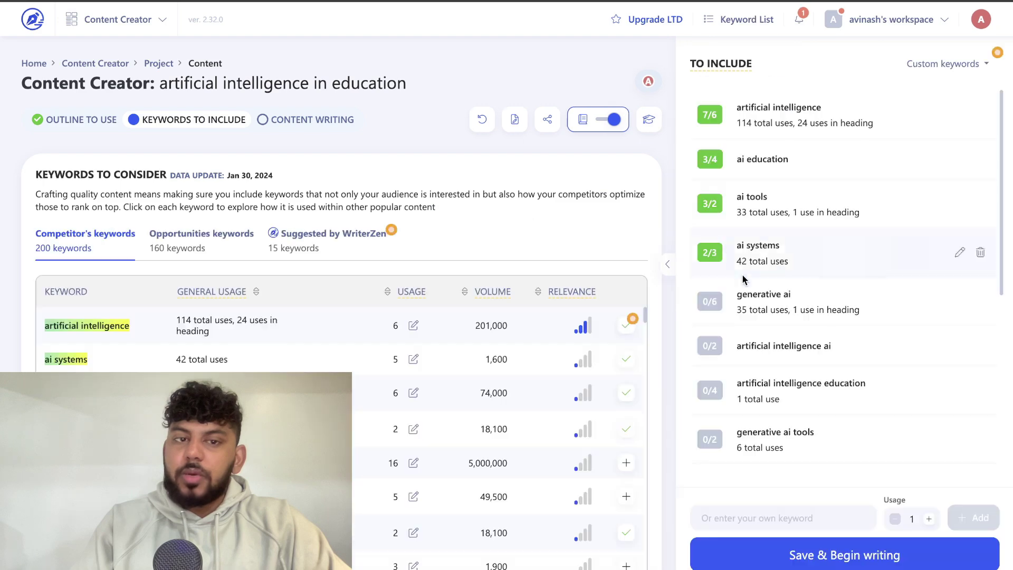
Step: Save the keyword list and reopen the editor, now at 3/16 target keywords included
click(320, 120)
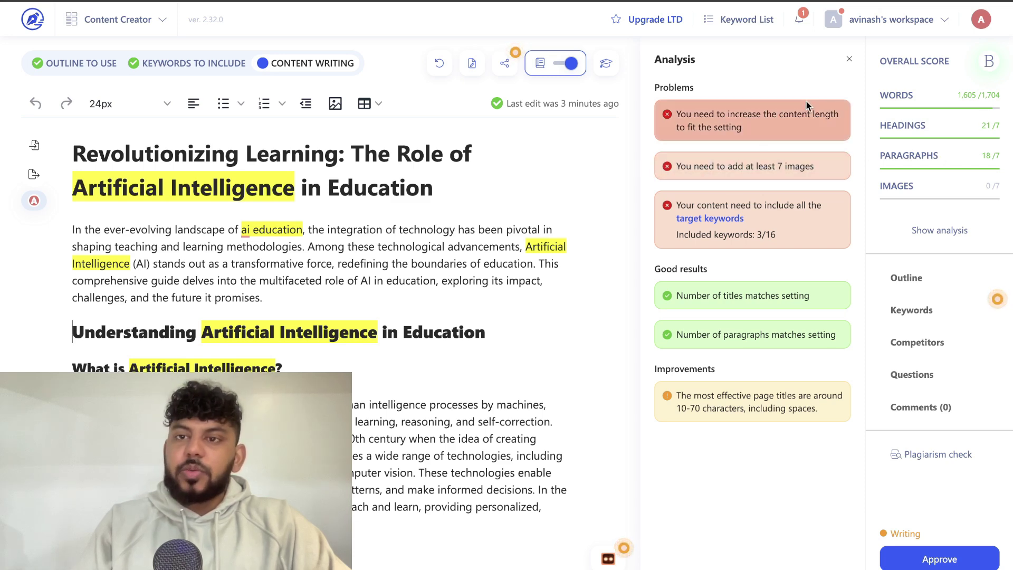
Step: Close the Analysis panel and scroll through the widened article text
click(849, 59)
scroll(683, 251, down, 20)
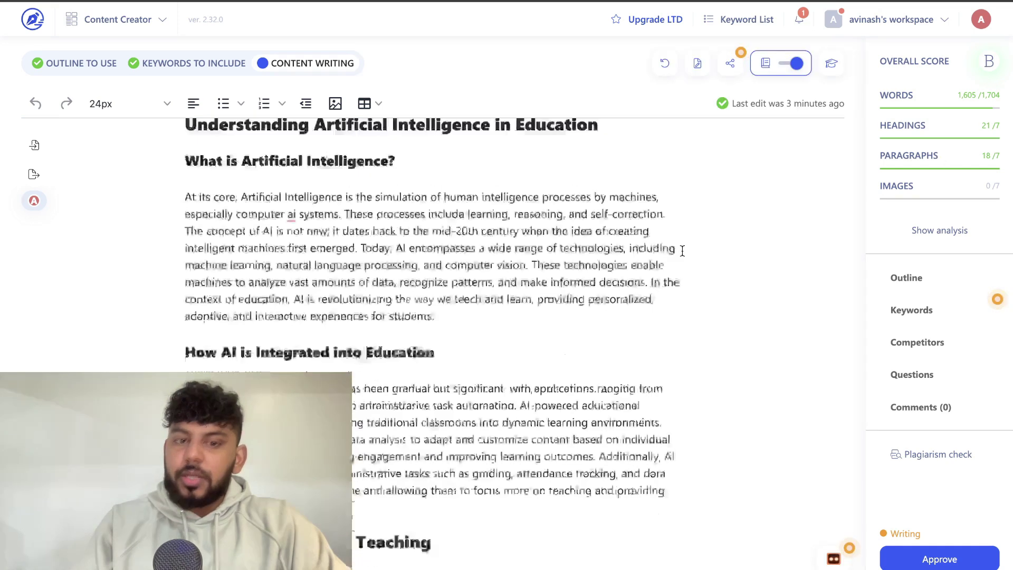
scroll(683, 251, down, 20)
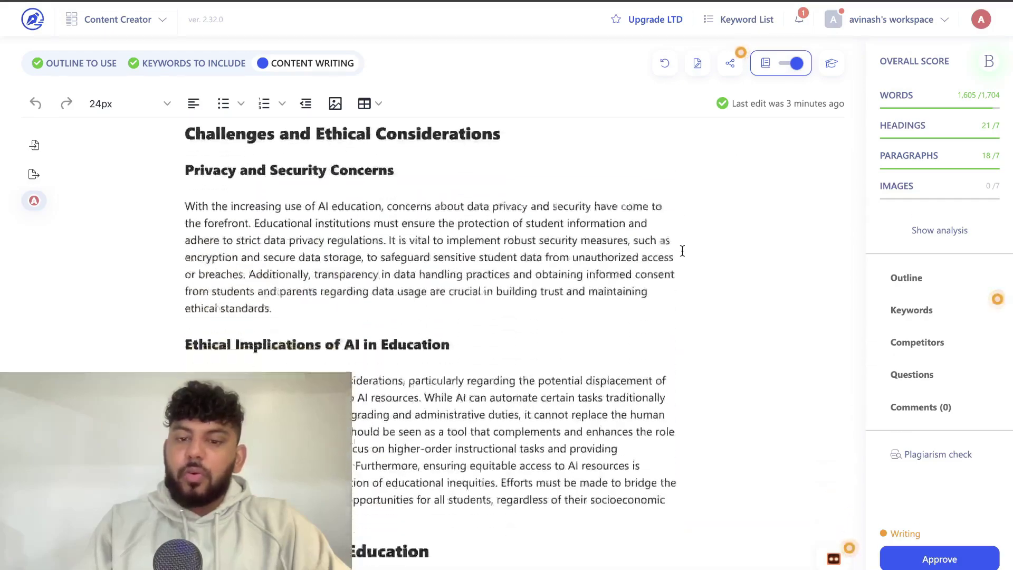
scroll(683, 251, down, 5)
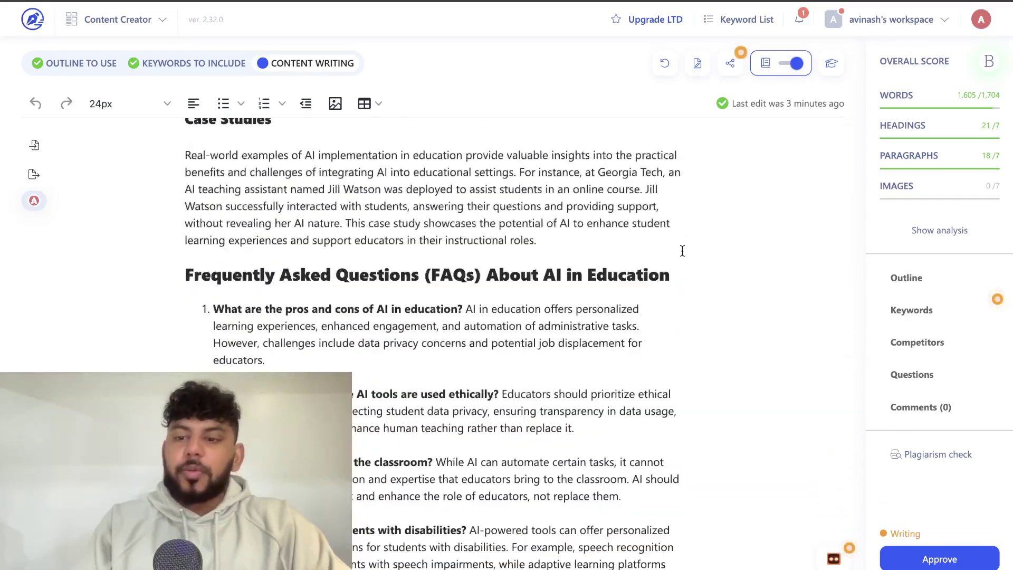
scroll(682, 250, down, 1)
scroll(682, 251, up, 15)
scroll(683, 251, up, 10)
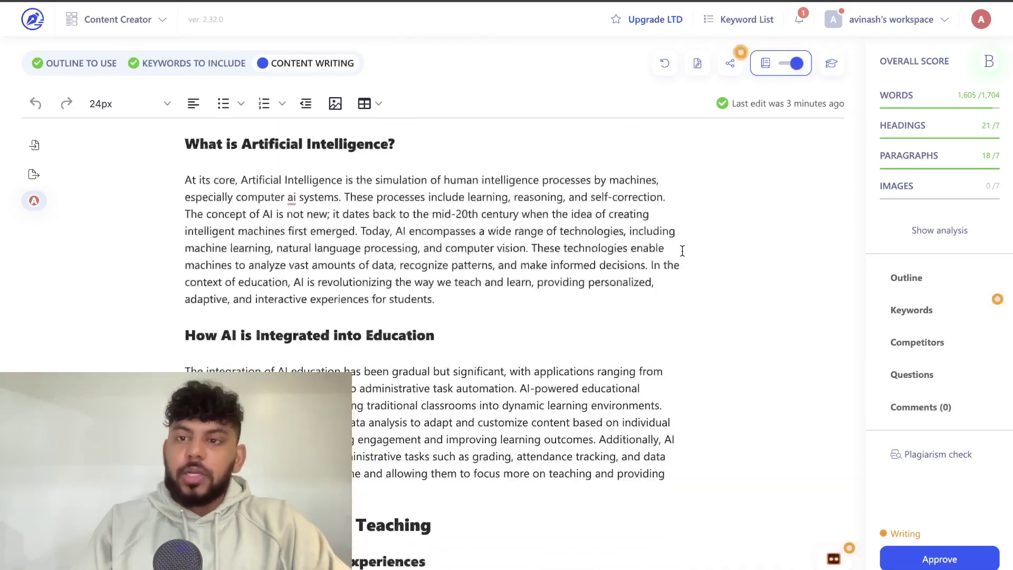
Step: Check the Keywords, Competitors and Questions panels, settling on the Outline beside the article
click(941, 312)
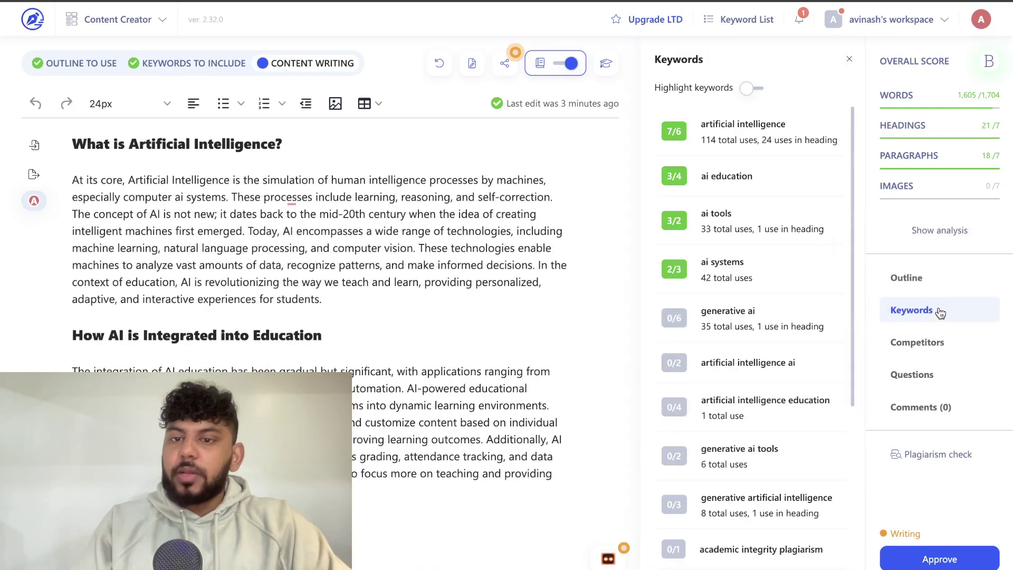
click(903, 339)
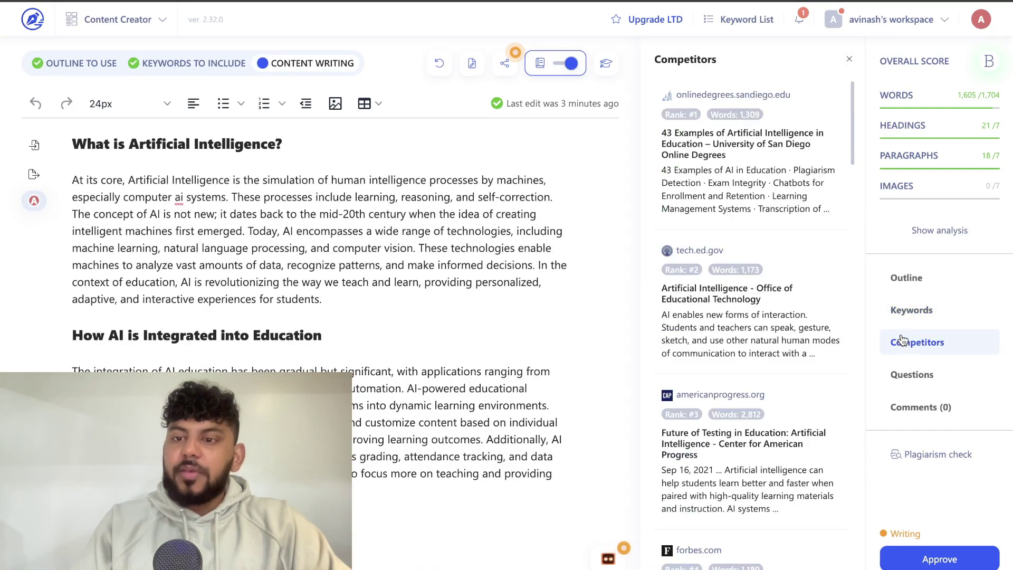
click(906, 382)
mouse_move(907, 281)
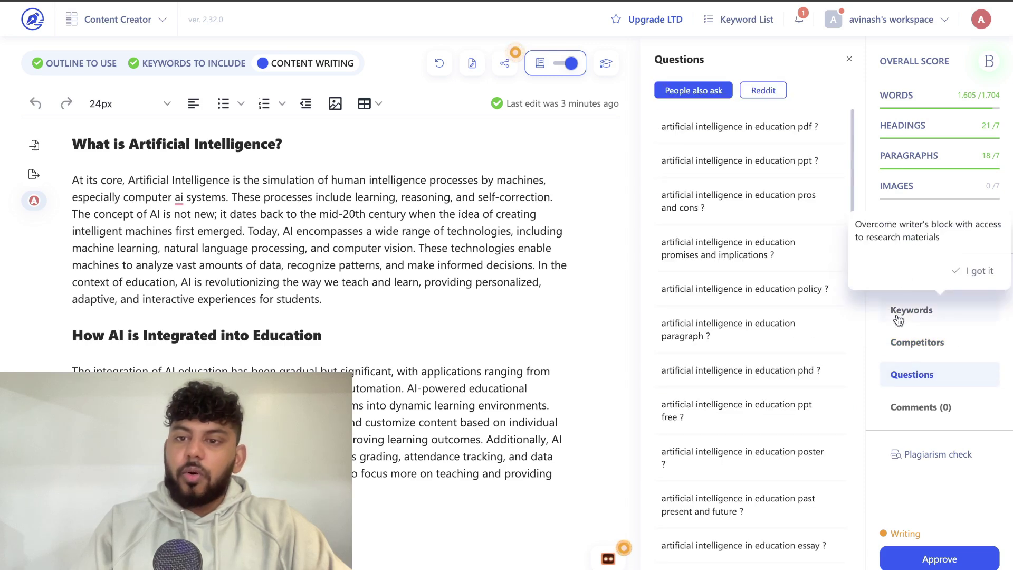
click(900, 312)
click(906, 277)
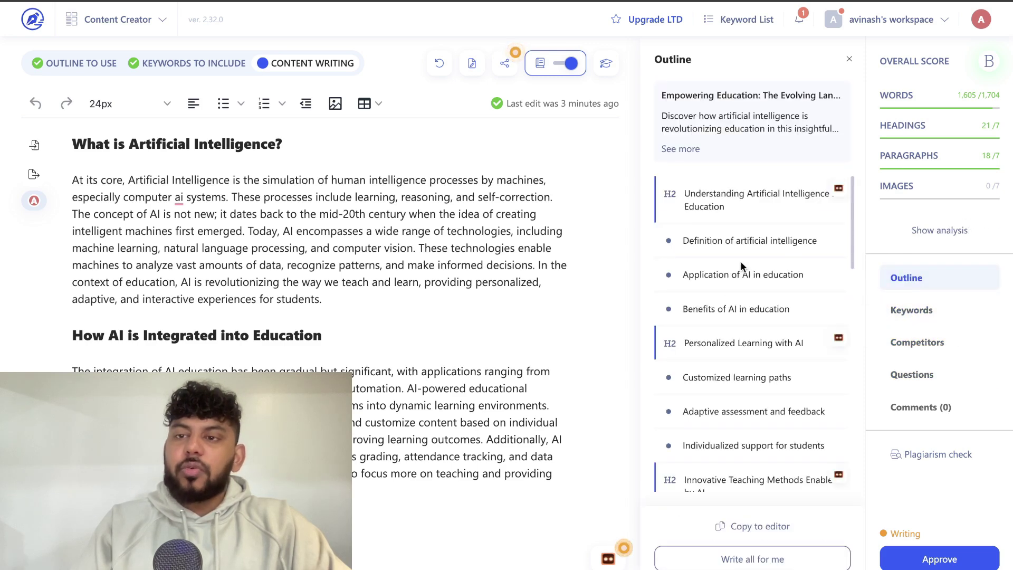
scroll(509, 214, up, 5)
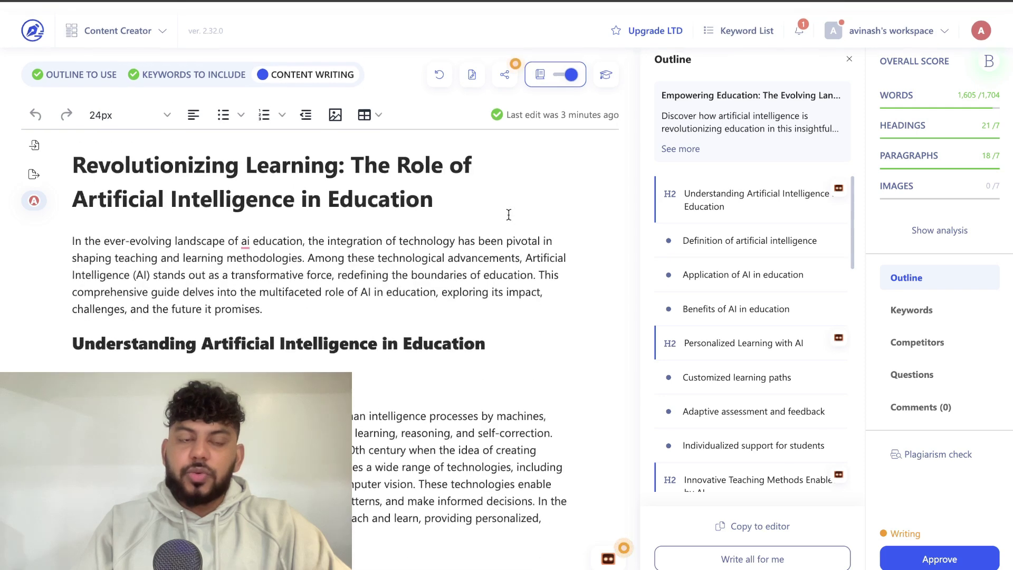
scroll(509, 214, down, 1)
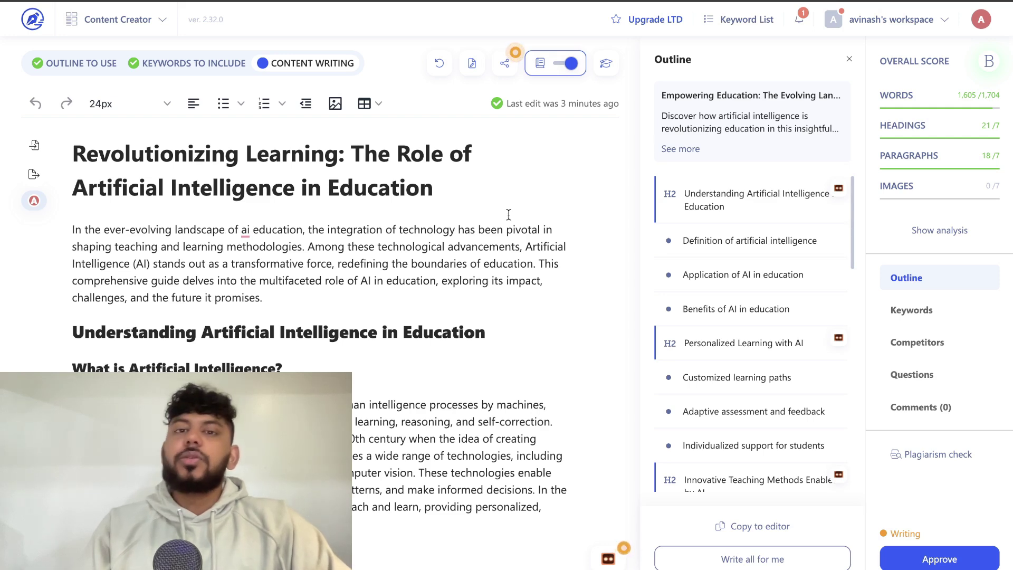
Step: Go via Keywords to Include back to Content Writing and review the article: grade B, 1,605 words, 1/7 images
click(201, 64)
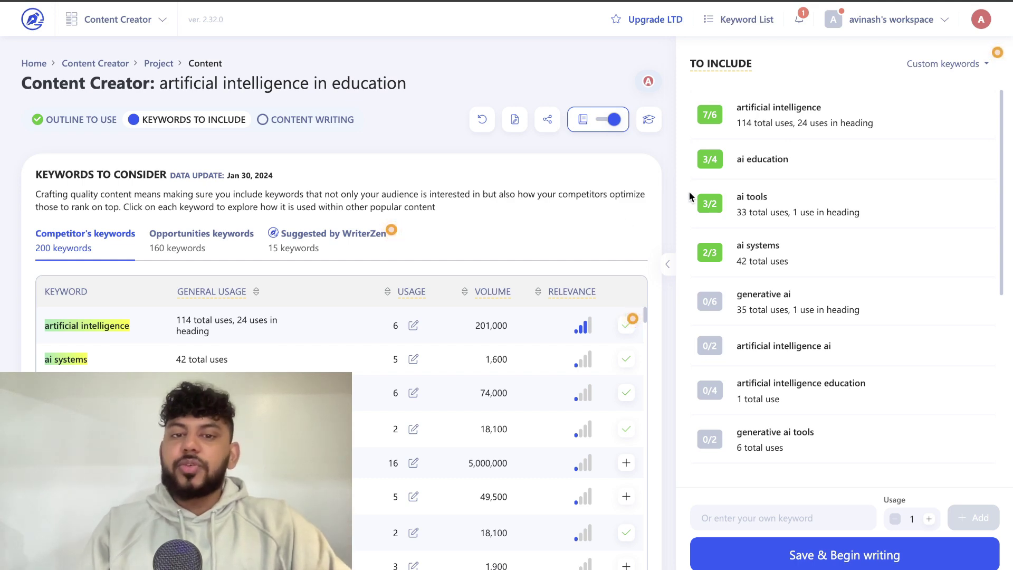
click(326, 118)
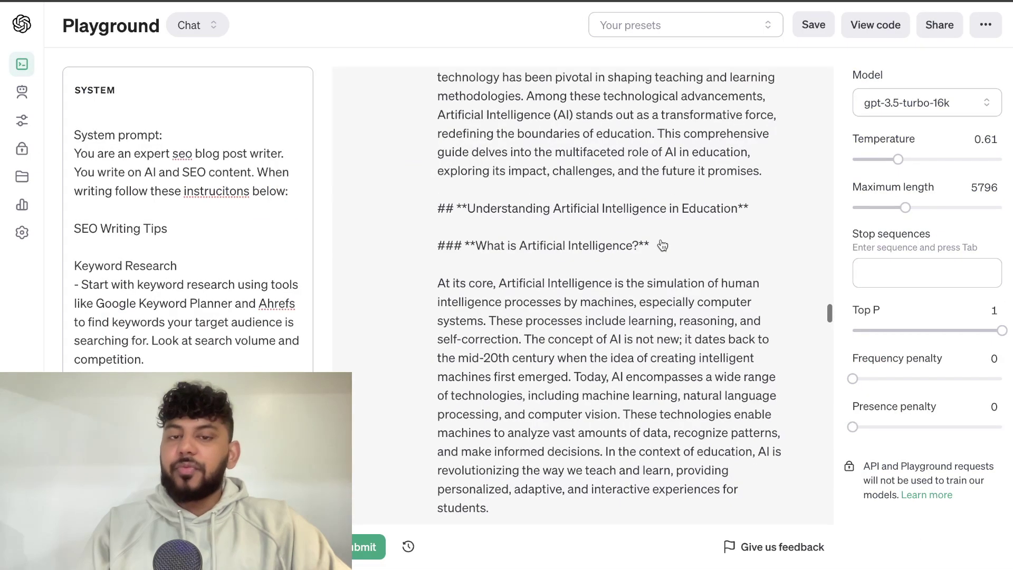
scroll(663, 245, up, 15)
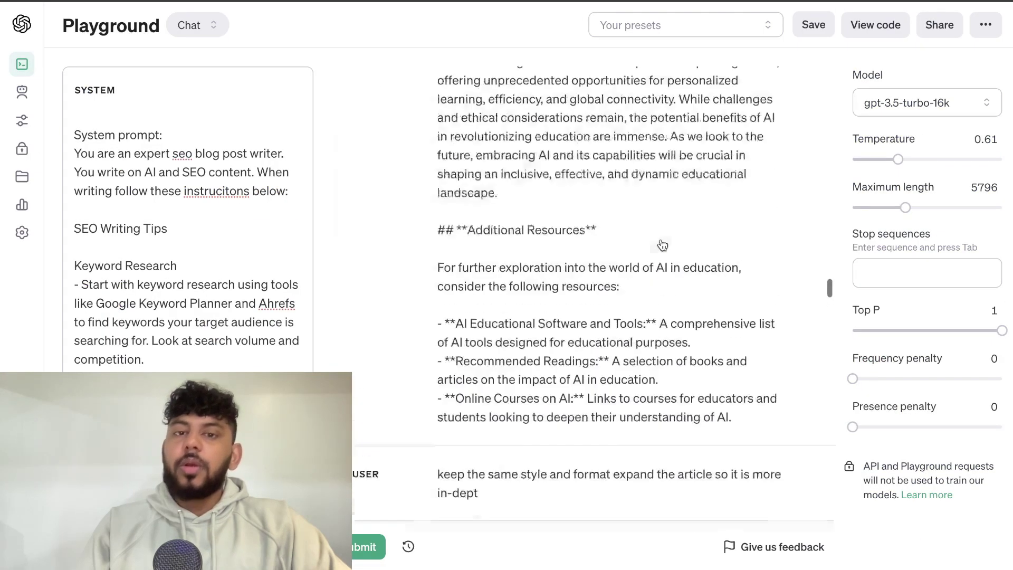
scroll(663, 246, up, 10)
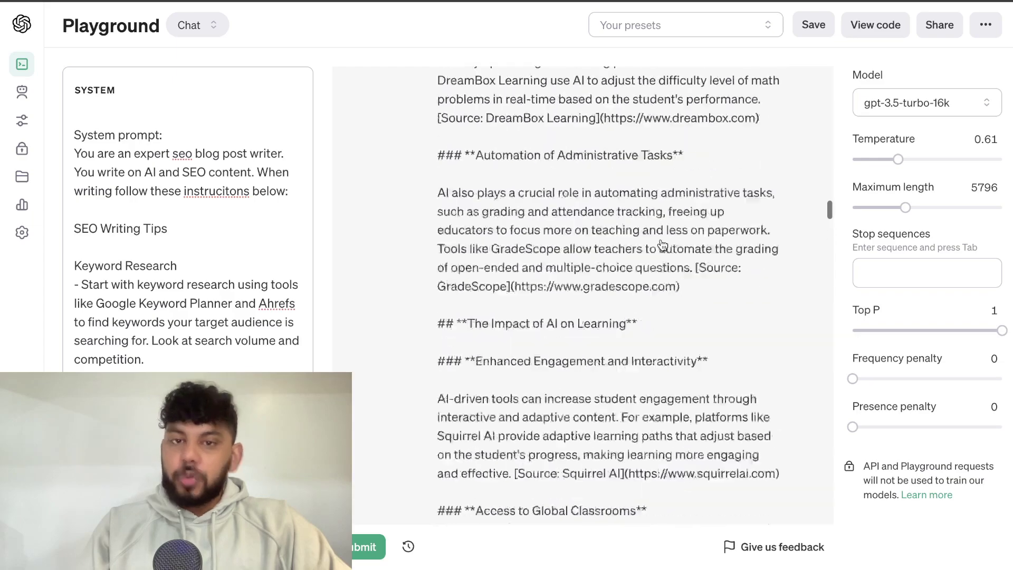
scroll(663, 245, down, 15)
scroll(663, 245, up, 15)
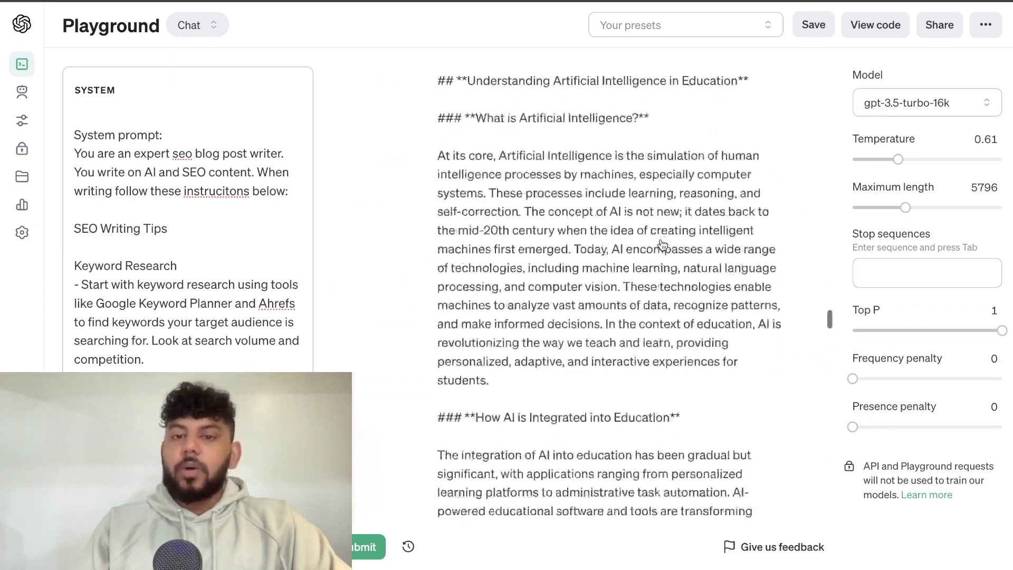
scroll(663, 245, down, 6)
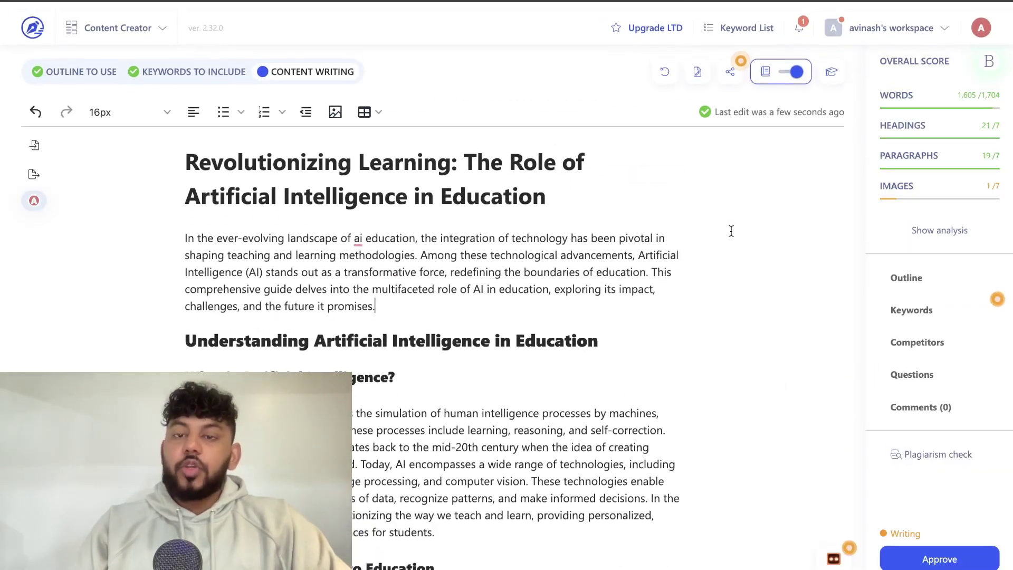
scroll(732, 231, down, 1)
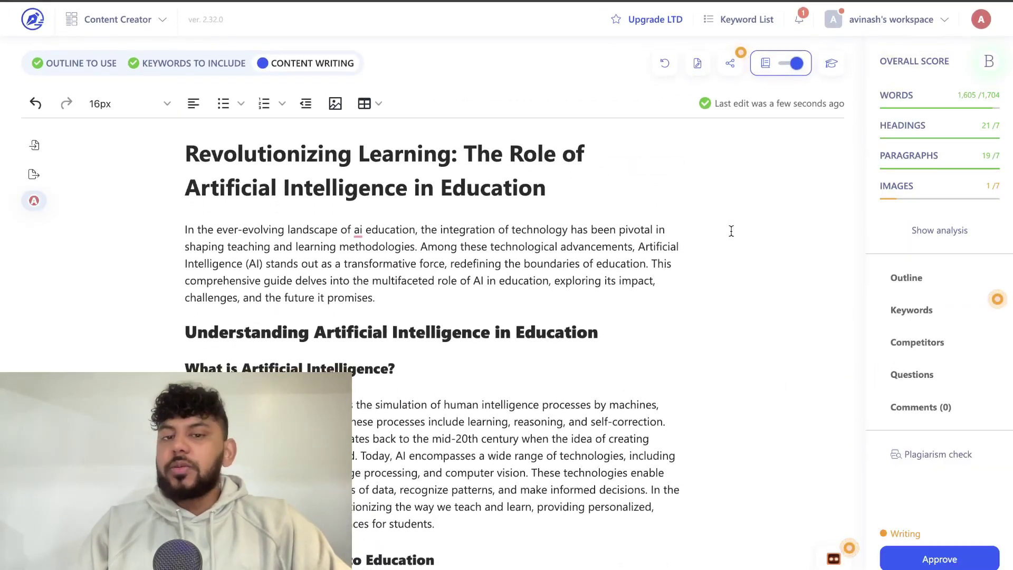